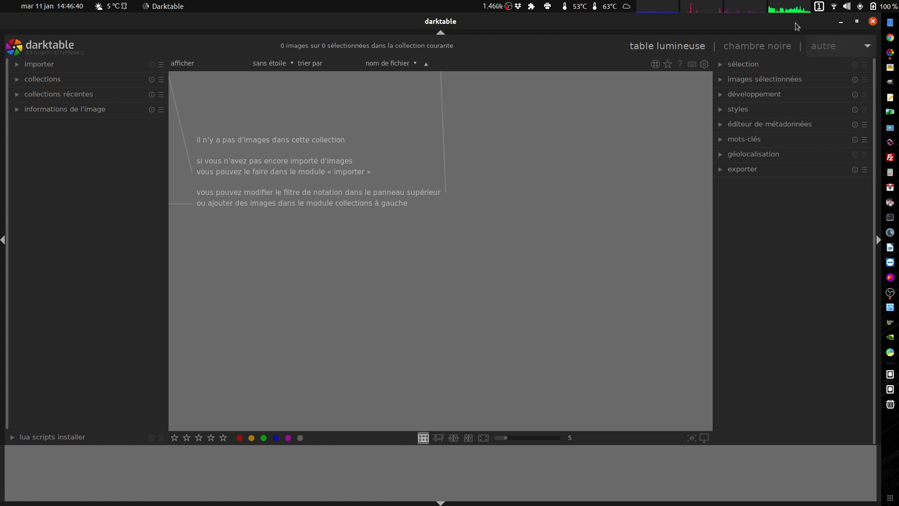
{"action": "left_click", "coordinate": [846, 49]}
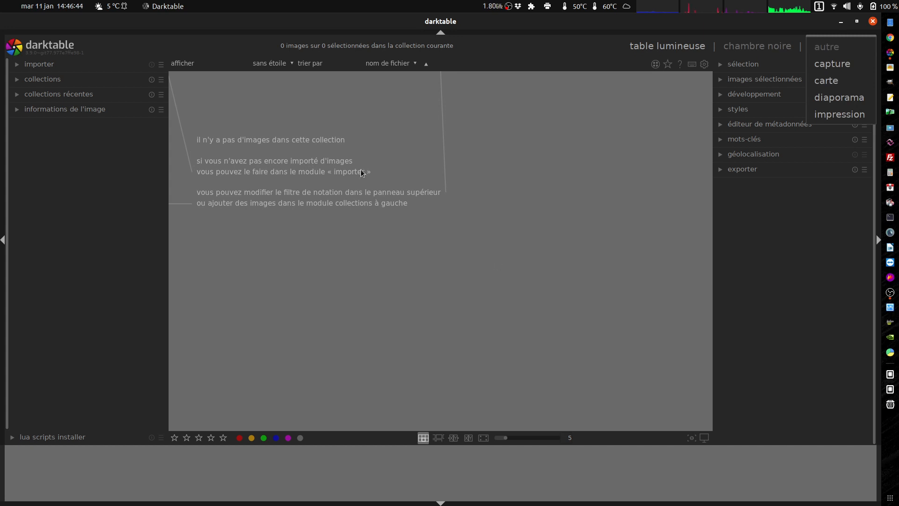
{"action": "left_click", "coordinate": [775, 264]}
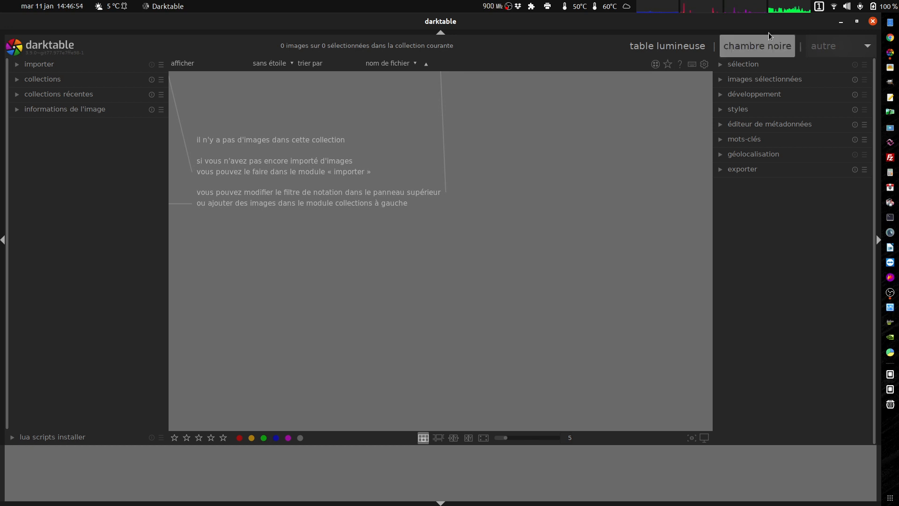
Set the interface theme to darktable-icons-dark in the general preferences.
{"action": "left_click", "coordinate": [704, 63]}
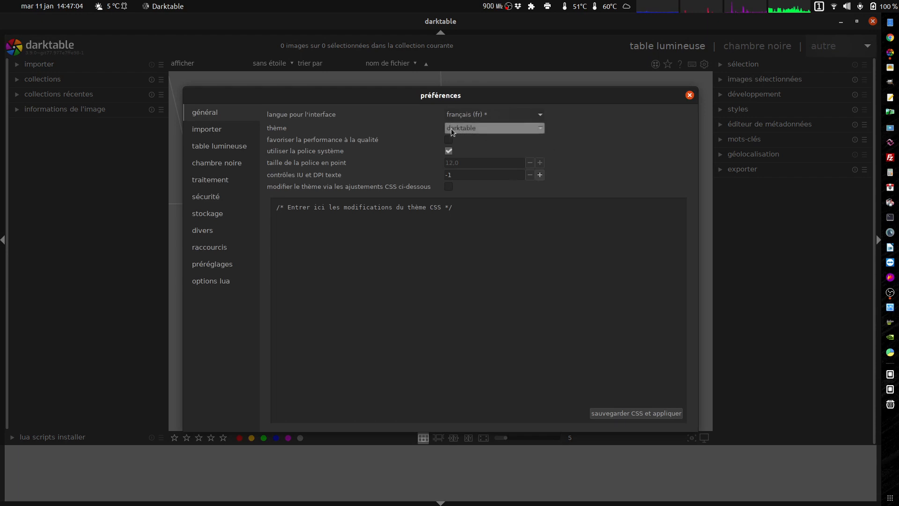
{"action": "left_click", "coordinate": [518, 132]}
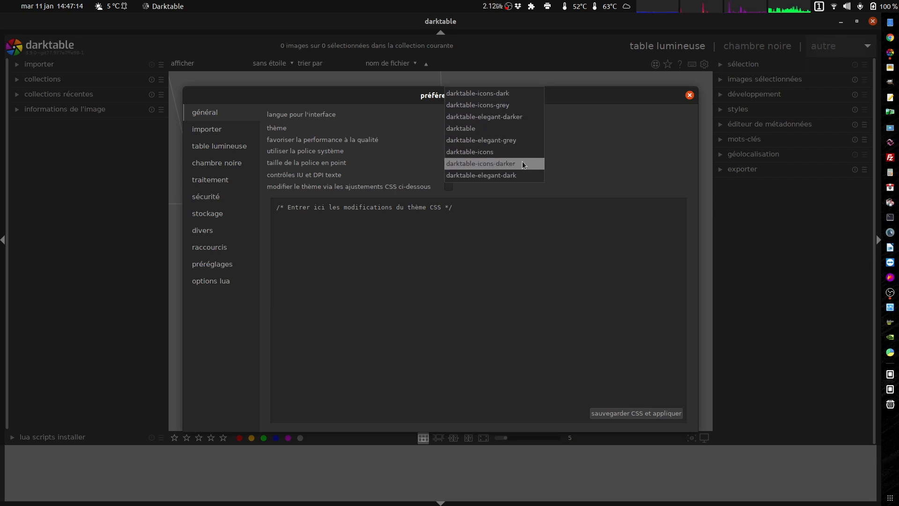
{"action": "left_click", "coordinate": [510, 94]}
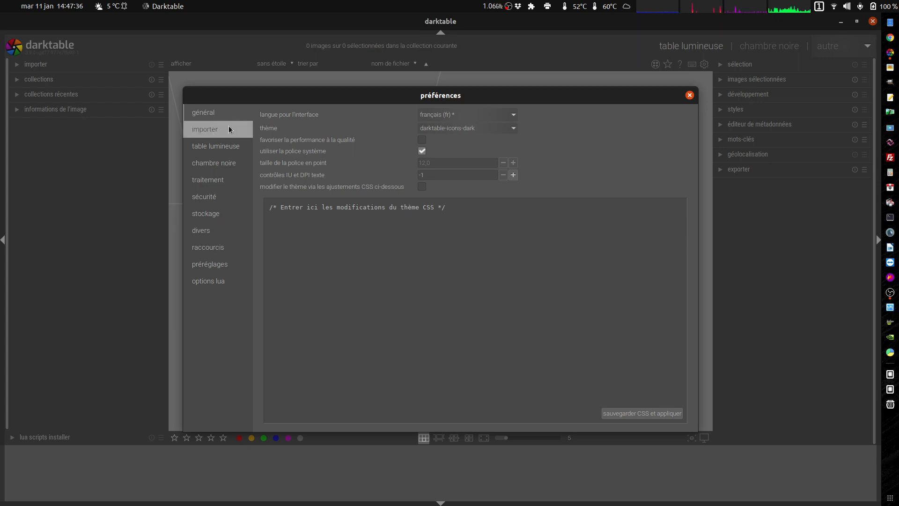
In the processing preferences, set the default chromatic adaptation to moderne and the OpenCL scheduling profile to GPU très rapide.
{"action": "left_click", "coordinate": [210, 129]}
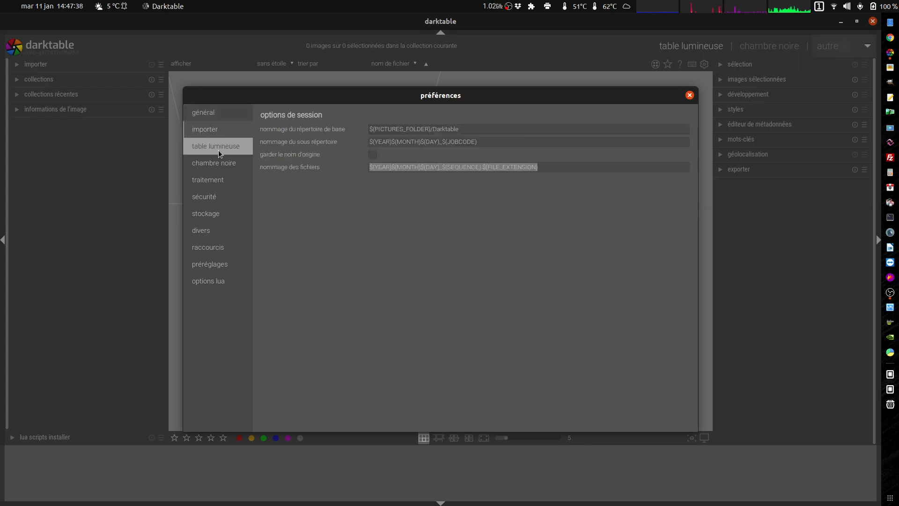
{"action": "left_click", "coordinate": [217, 147]}
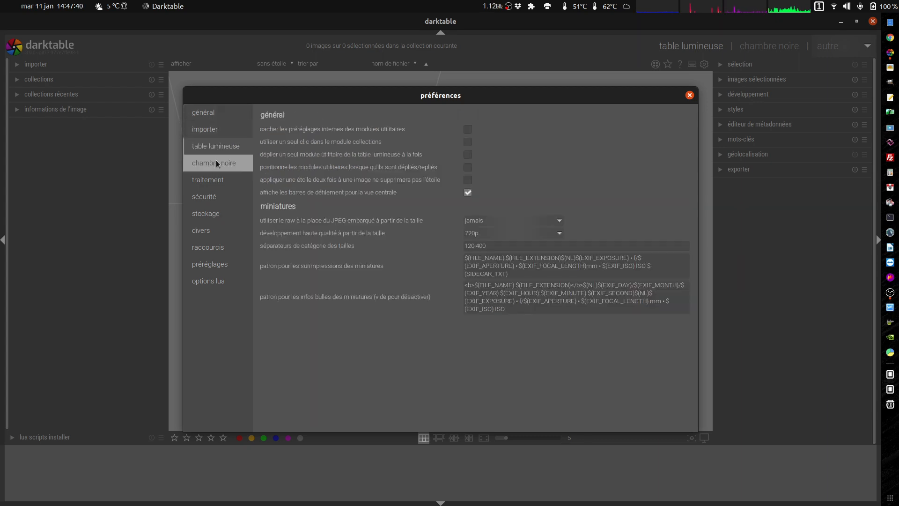
{"action": "left_click", "coordinate": [217, 167]}
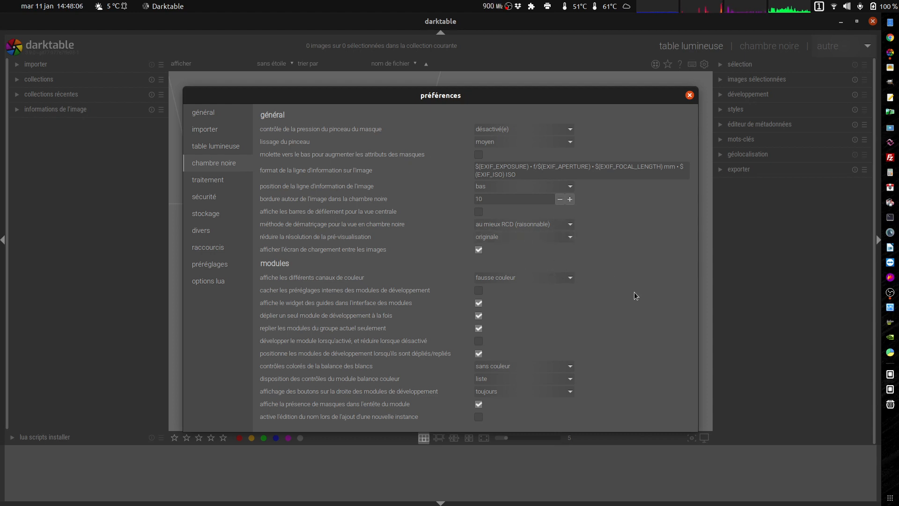
{"action": "left_click", "coordinate": [205, 180]}
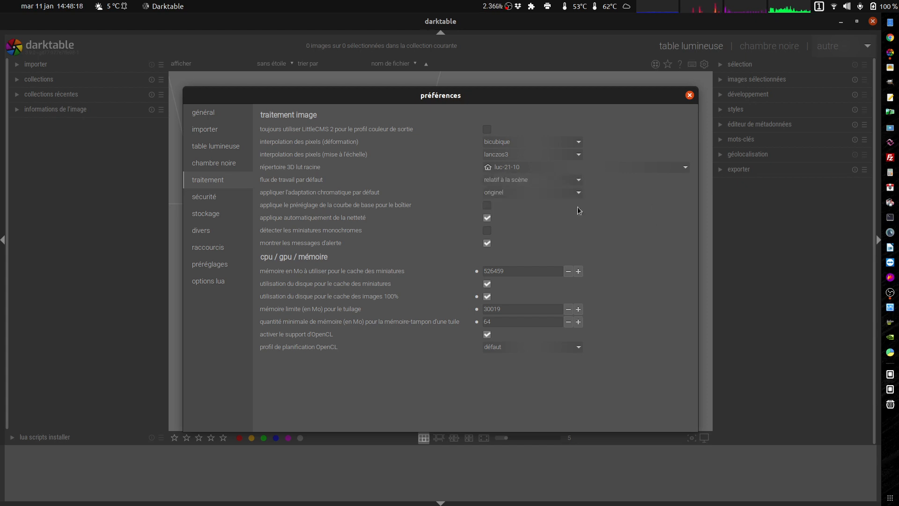
{"action": "left_click", "coordinate": [508, 193]}
{"action": "left_click", "coordinate": [501, 183]}
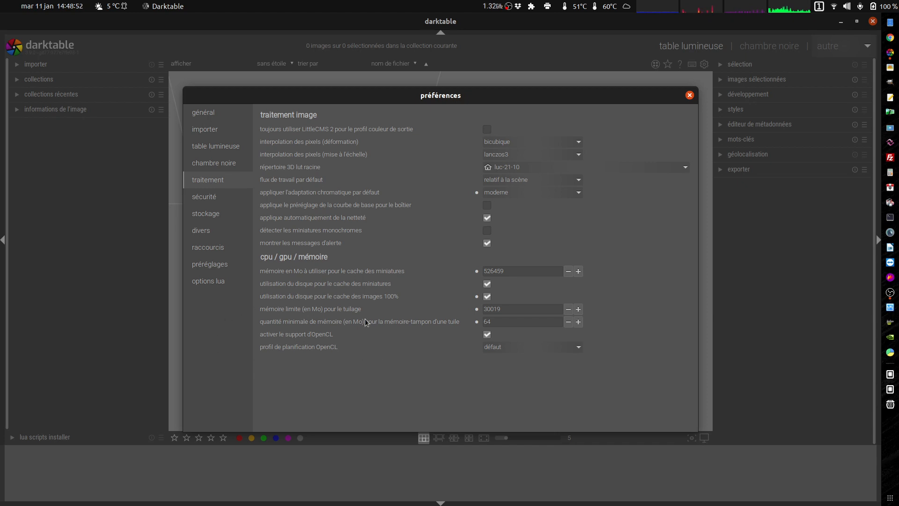
{"action": "left_click", "coordinate": [549, 348]}
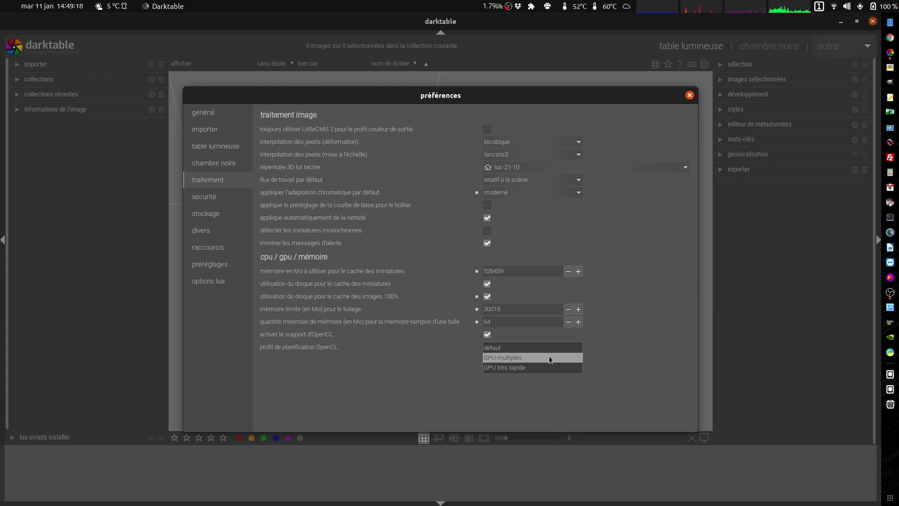
{"action": "left_click", "coordinate": [549, 367]}
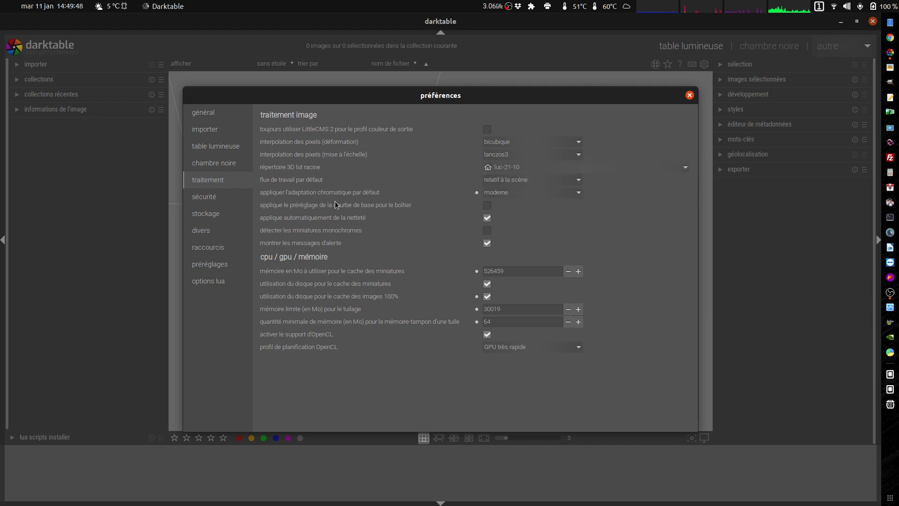
Examine the security, storage, miscellaneous, shortcuts, presets and Lua preferences, return to the general ones and close the preferences.
{"action": "left_click", "coordinate": [223, 197]}
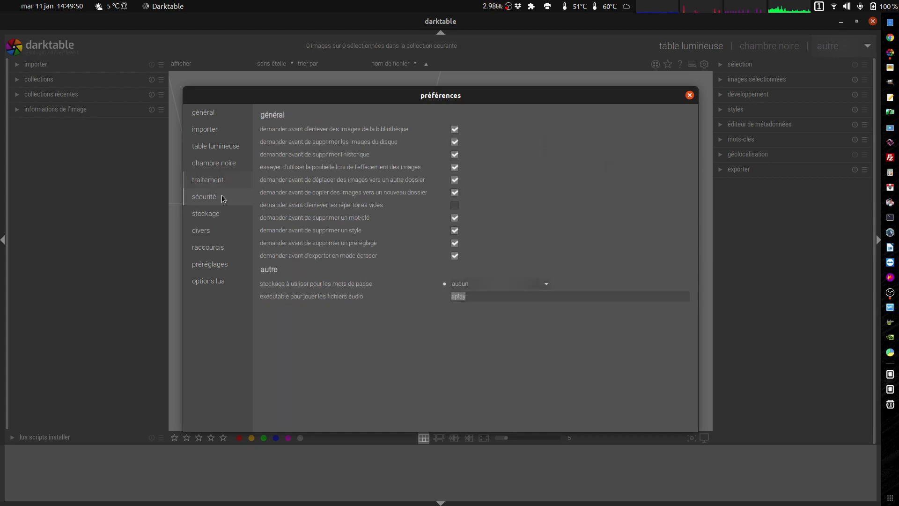
{"action": "left_click", "coordinate": [223, 216]}
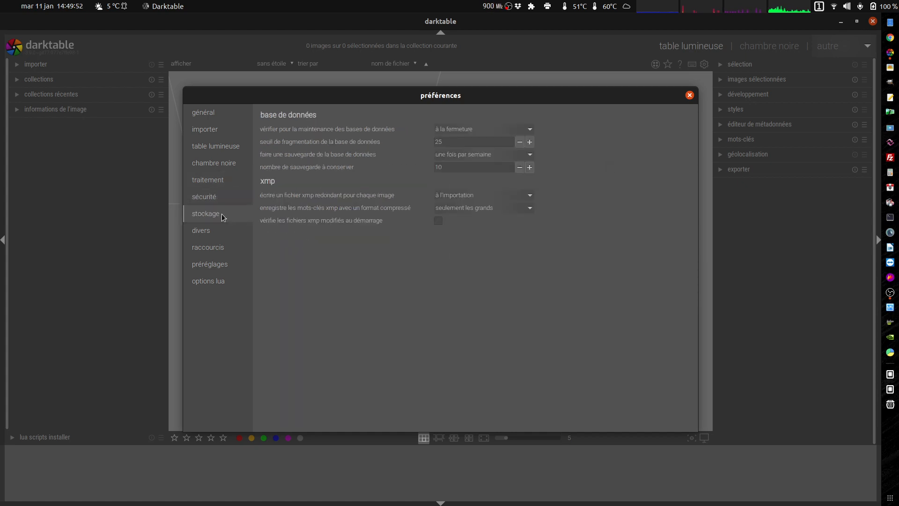
{"action": "left_click", "coordinate": [223, 231]}
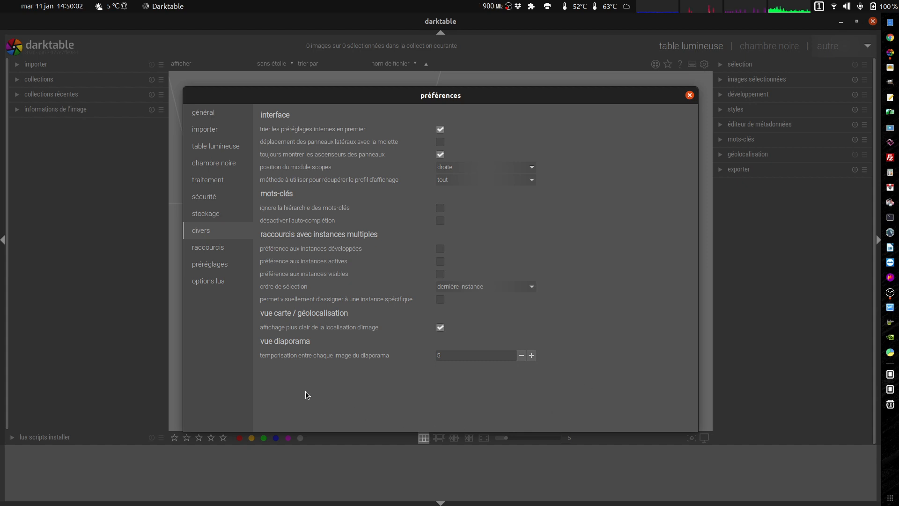
{"action": "left_click", "coordinate": [205, 254]}
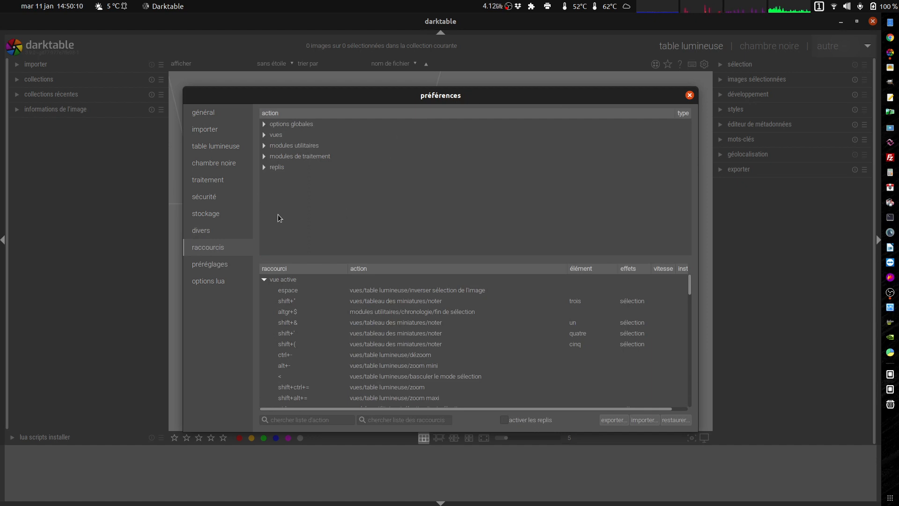
{"action": "left_click", "coordinate": [214, 263]}
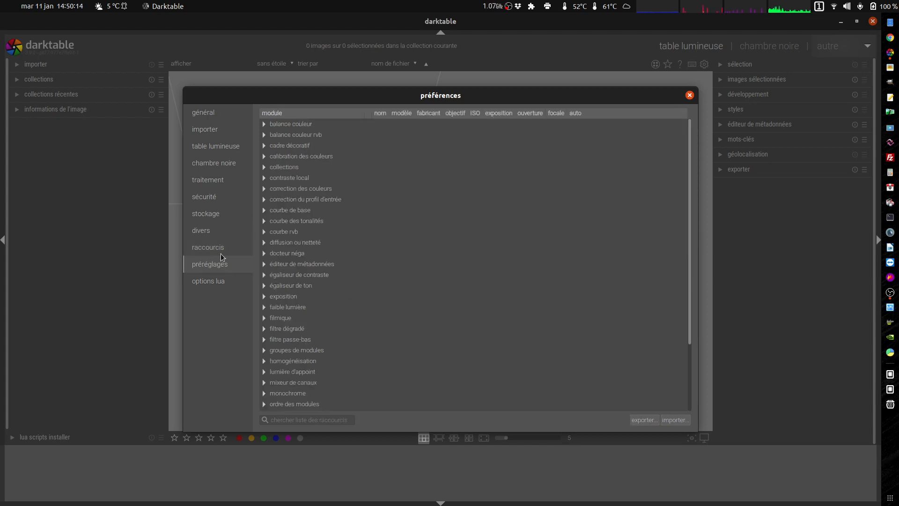
{"action": "left_click", "coordinate": [443, 145]}
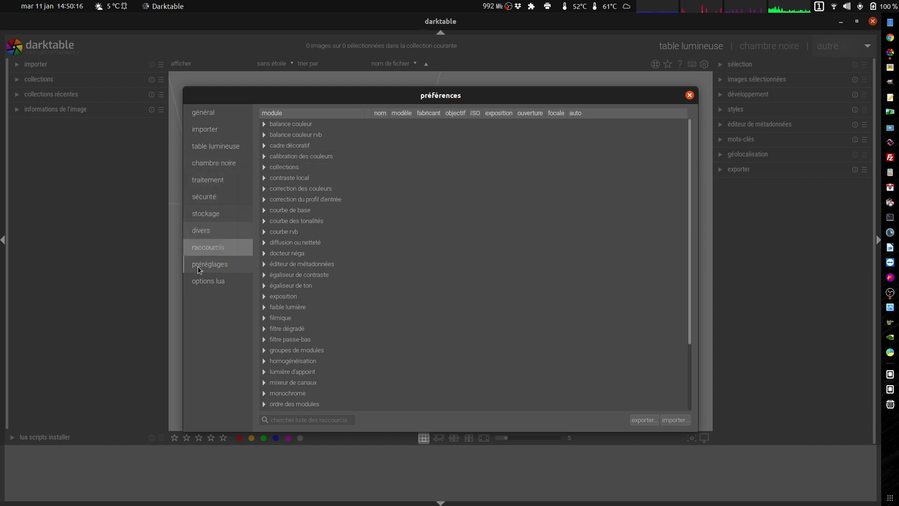
{"action": "left_click", "coordinate": [202, 287]}
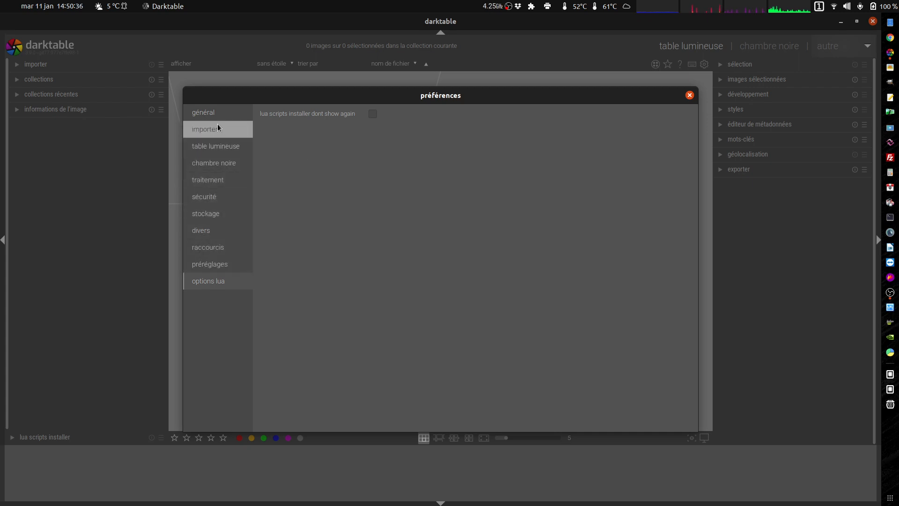
{"action": "left_click", "coordinate": [207, 114]}
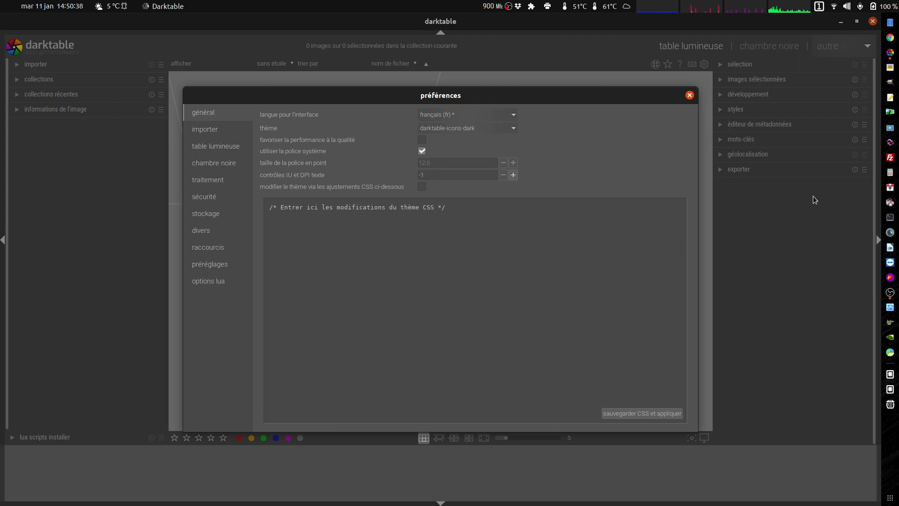
{"action": "left_click", "coordinate": [690, 95]}
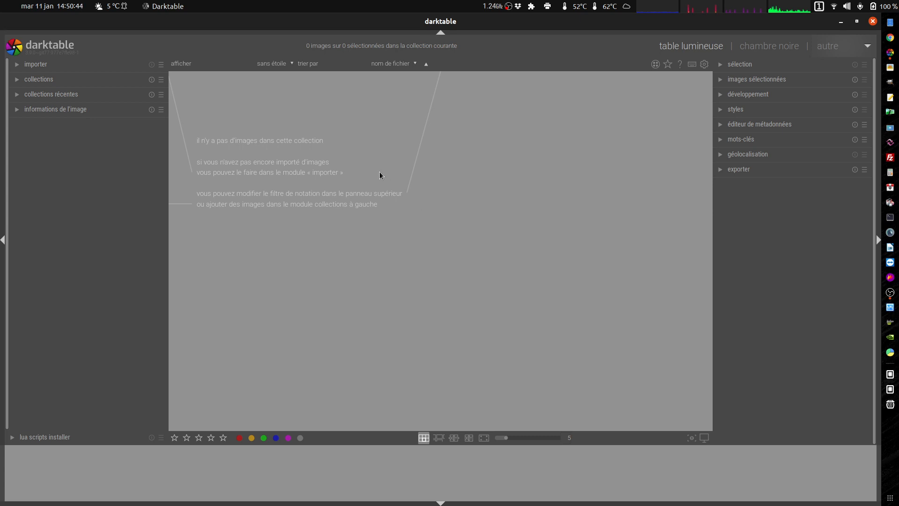
Switch to full screen and add all images from the Old-raw/live-01-22 folder in the personal folder to the library.
{"action": "left_click", "coordinate": [30, 65]}
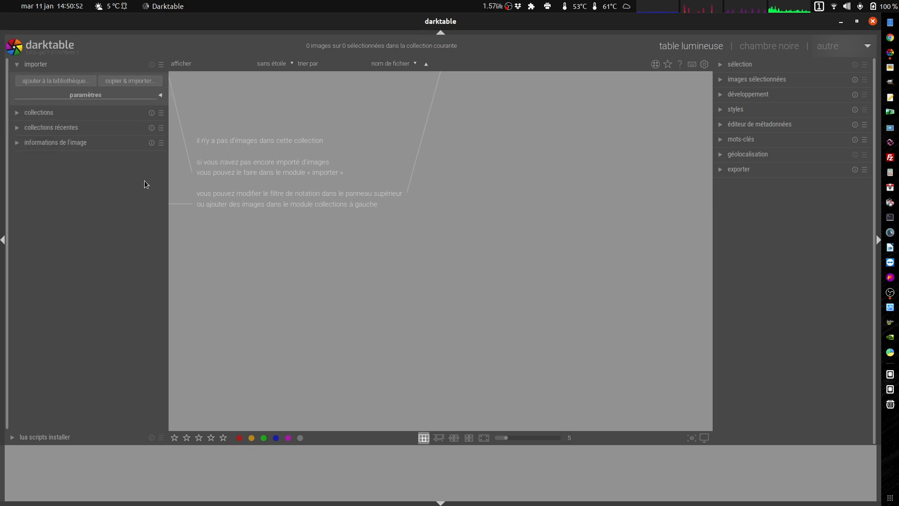
{"action": "key", "text": "F11"}
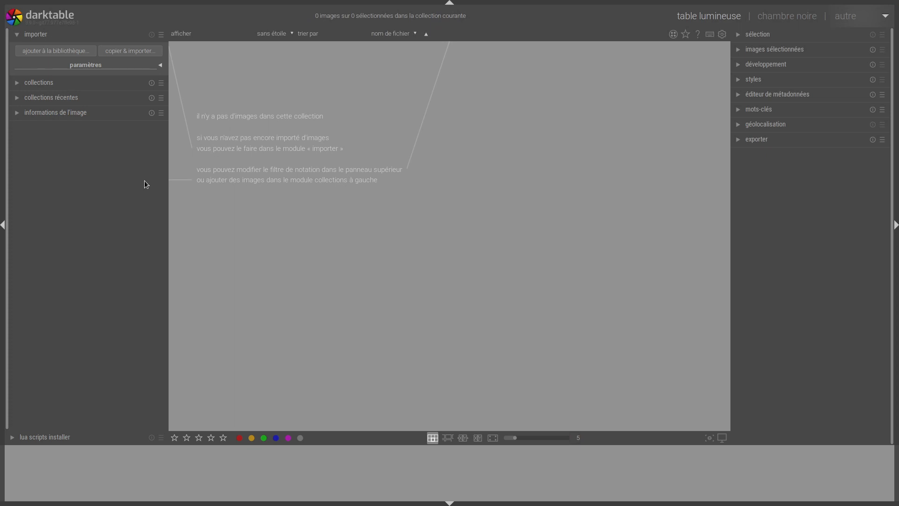
{"action": "left_click", "coordinate": [55, 49]}
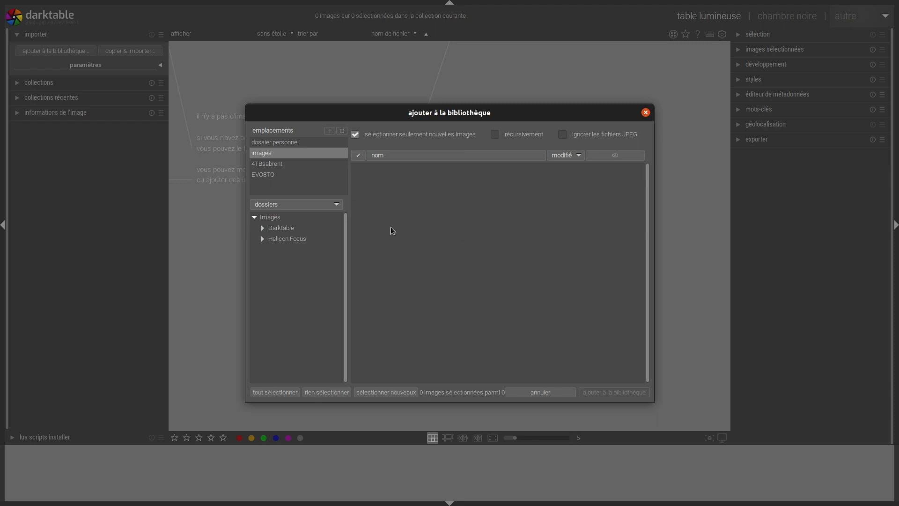
{"action": "left_click", "coordinate": [277, 142]}
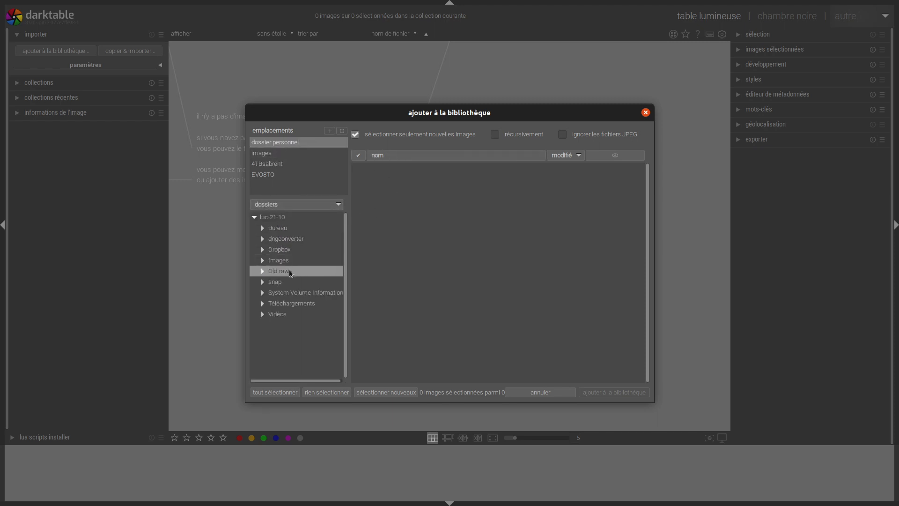
{"action": "left_click", "coordinate": [263, 271]}
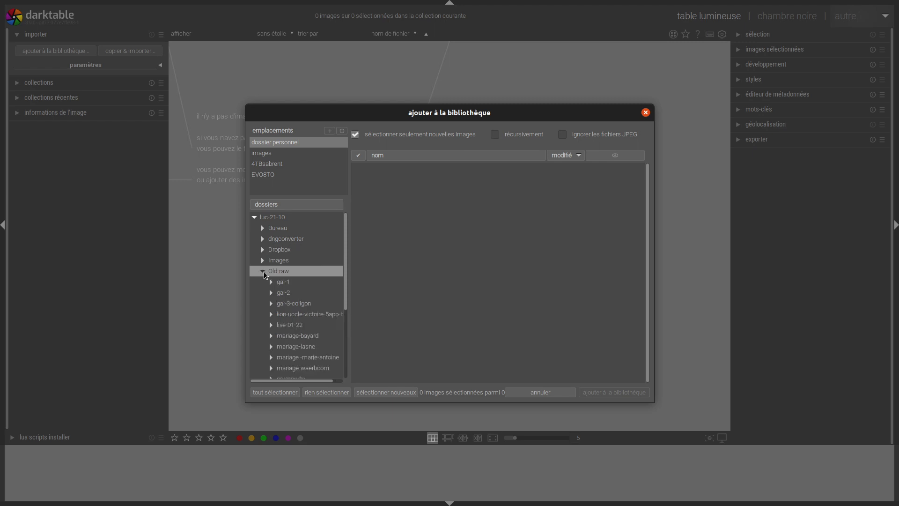
{"action": "left_click", "coordinate": [307, 324]}
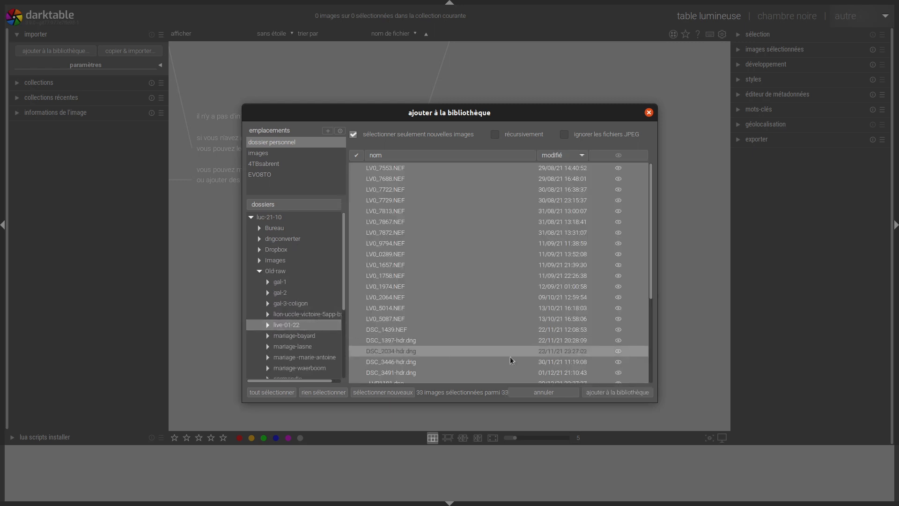
{"action": "left_click", "coordinate": [631, 392]}
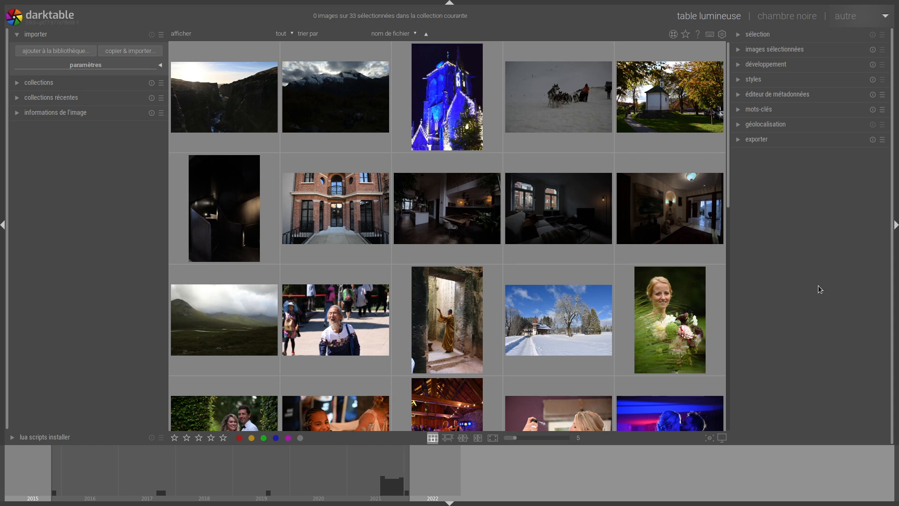
Open the harbour image LV0_7688.NEF in the darkroom and expand its editing history.
{"action": "mouse_move", "coordinate": [359, 99]}
{"action": "left_click_drag", "start_coordinate": [729, 150], "coordinate": [757, 184]}
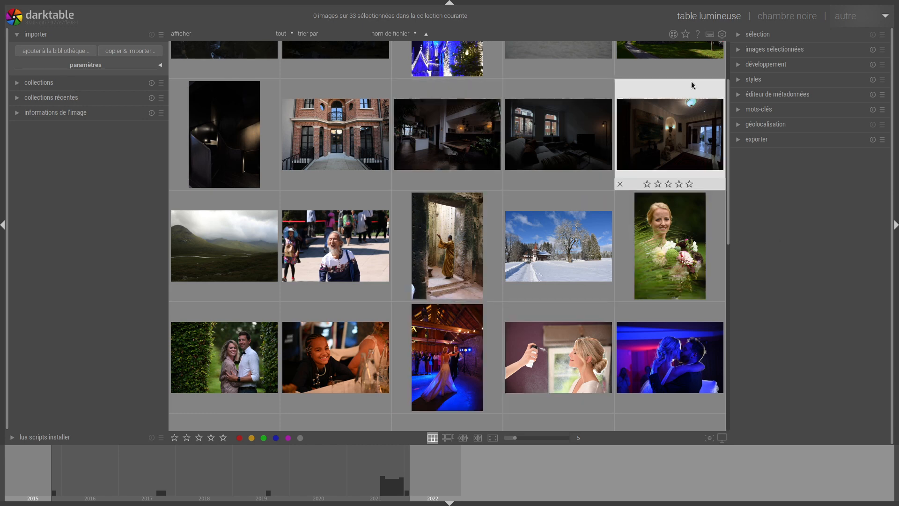
{"action": "left_click_drag", "start_coordinate": [728, 107], "coordinate": [749, 127]}
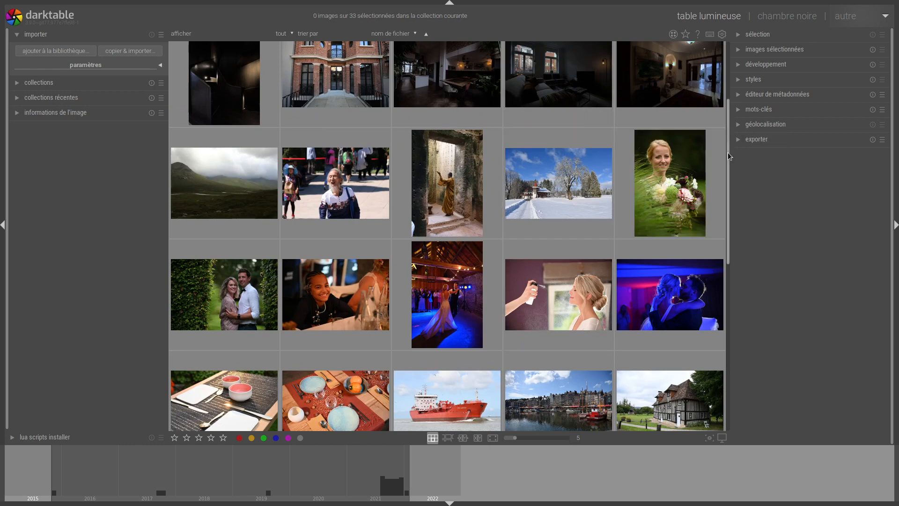
{"action": "left_click_drag", "start_coordinate": [727, 153], "coordinate": [731, 209]}
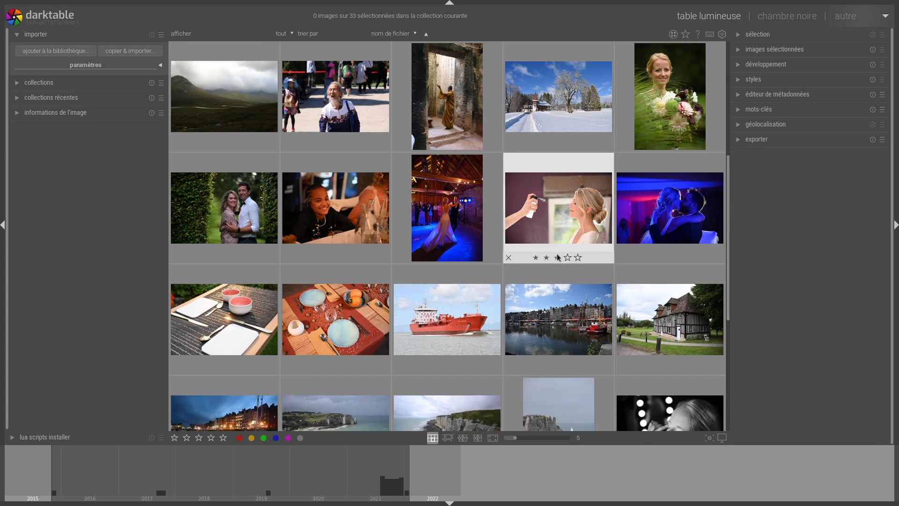
{"action": "left_click", "coordinate": [576, 326]}
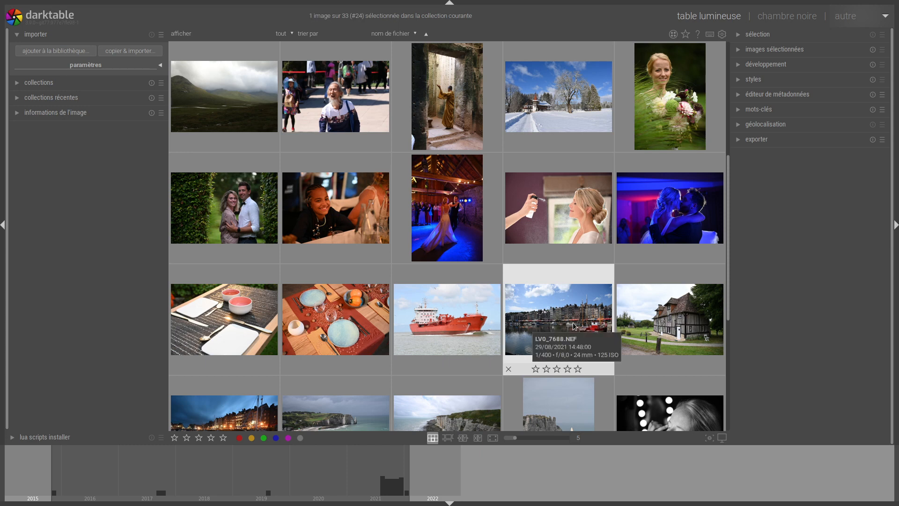
{"action": "double_click", "coordinate": [573, 322]}
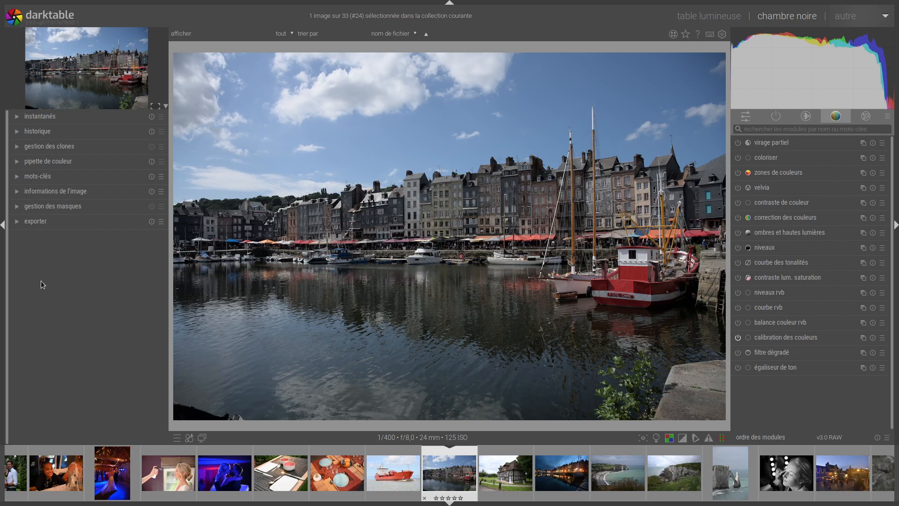
{"action": "left_click", "coordinate": [18, 132]}
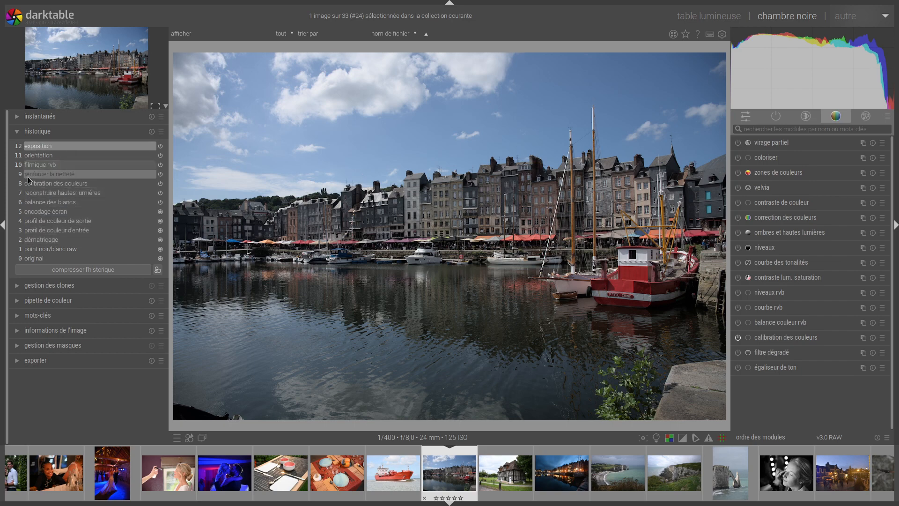
Turn off the automatic application of sharpening in the processing preferences and close the preferences.
{"action": "left_click", "coordinate": [722, 34]}
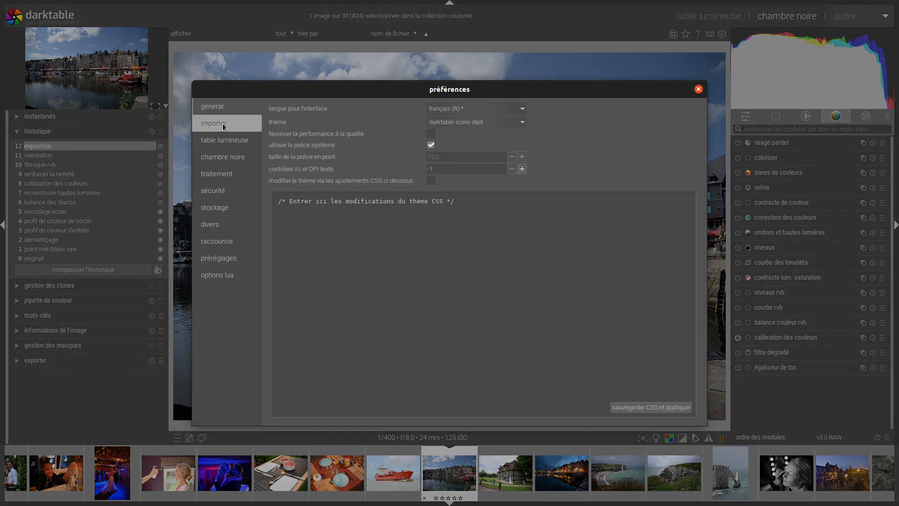
{"action": "left_click", "coordinate": [209, 175]}
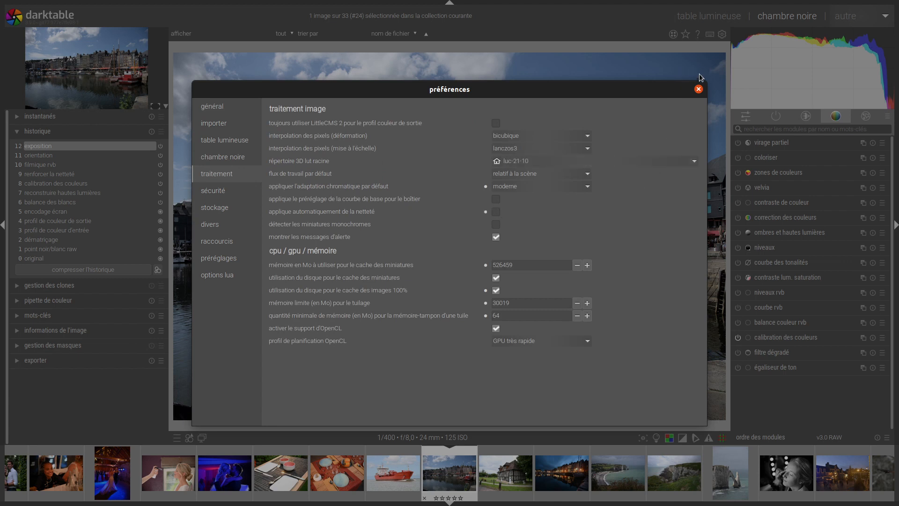
{"action": "left_click", "coordinate": [698, 89]}
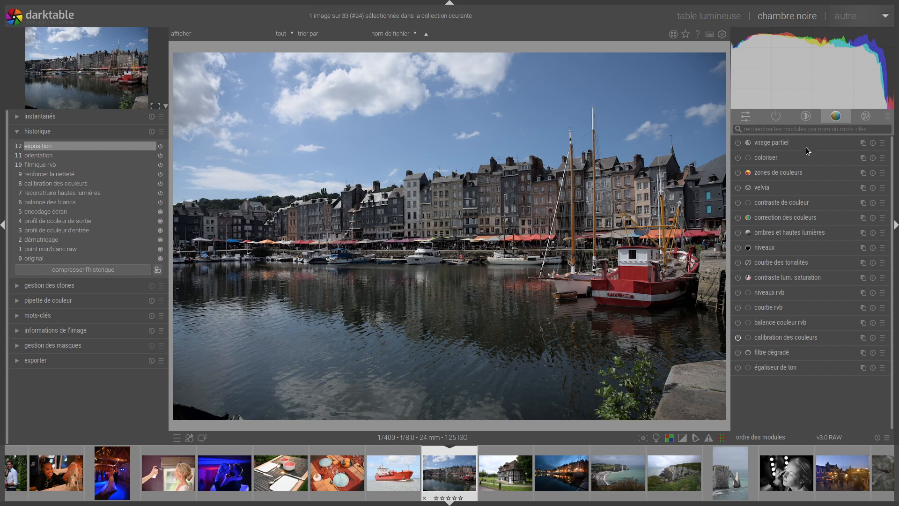
Find the renforcer la netteté module with the search "ren", disable it on the harbour image and compress the editing history.
{"action": "left_click", "coordinate": [780, 129]}
{"action": "type", "text": "ren"}
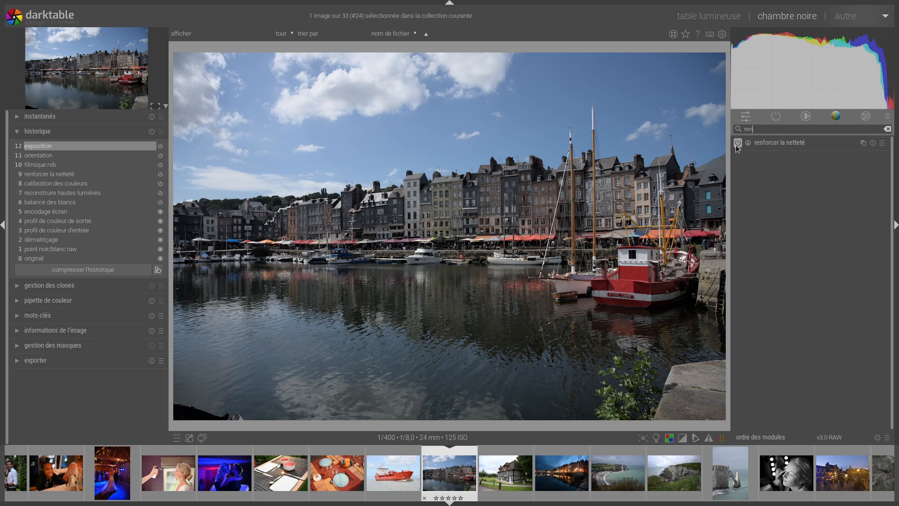
{"action": "left_click", "coordinate": [738, 143]}
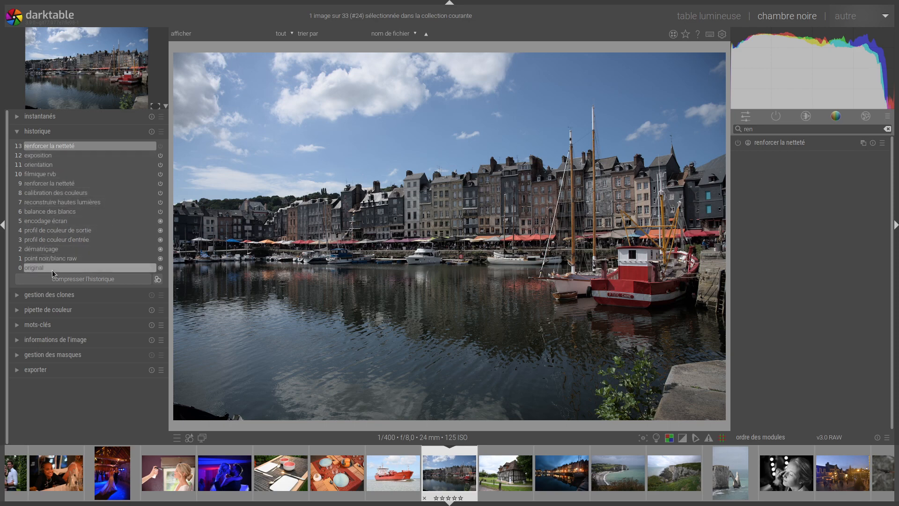
{"action": "left_click", "coordinate": [73, 281]}
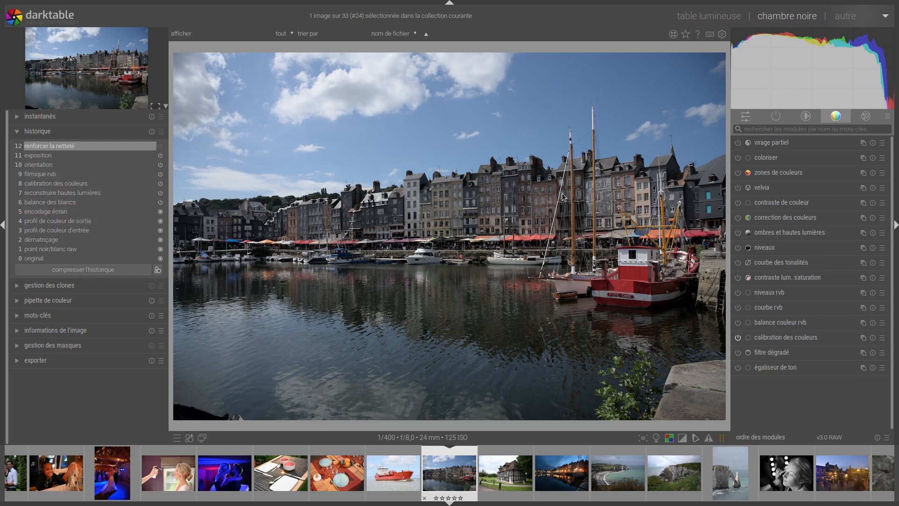
Quit and restart darktable, and reopen the harbour image in the darkroom.
{"action": "key", "text": "ctrl+q"}
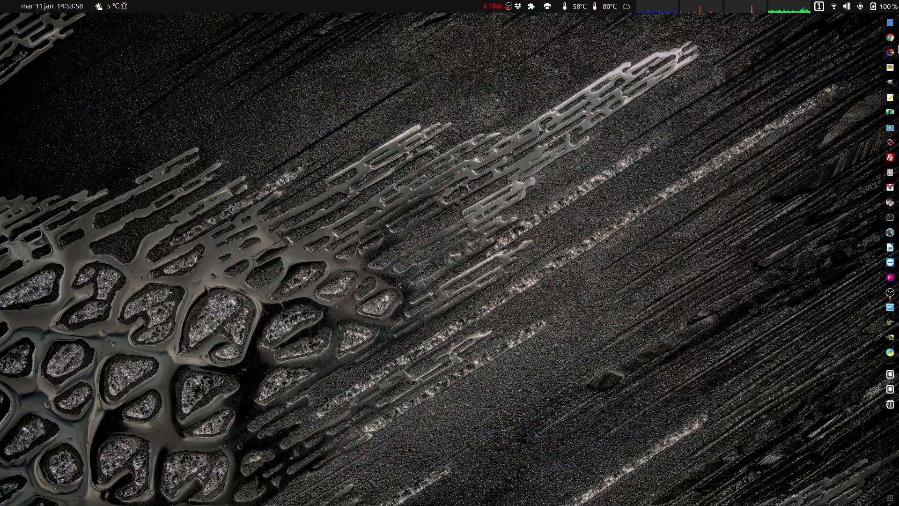
{"action": "left_click", "coordinate": [889, 53]}
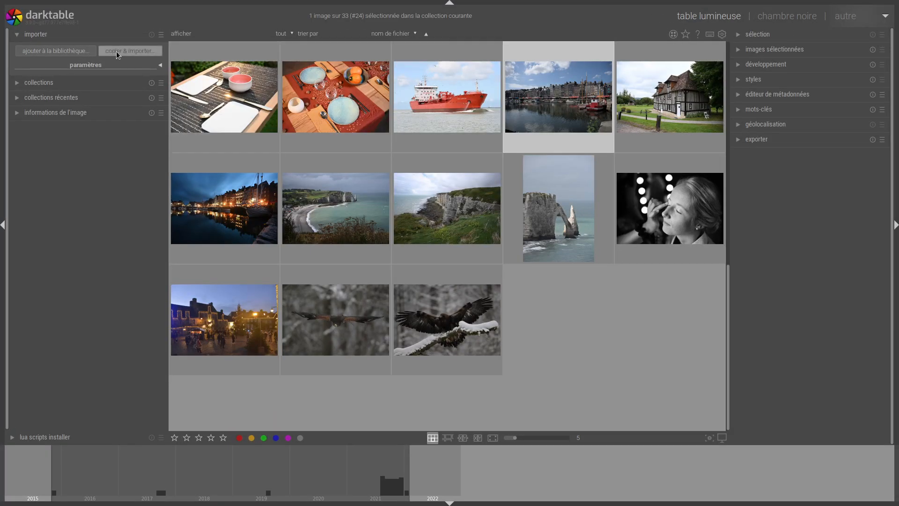
{"action": "double_click", "coordinate": [543, 94]}
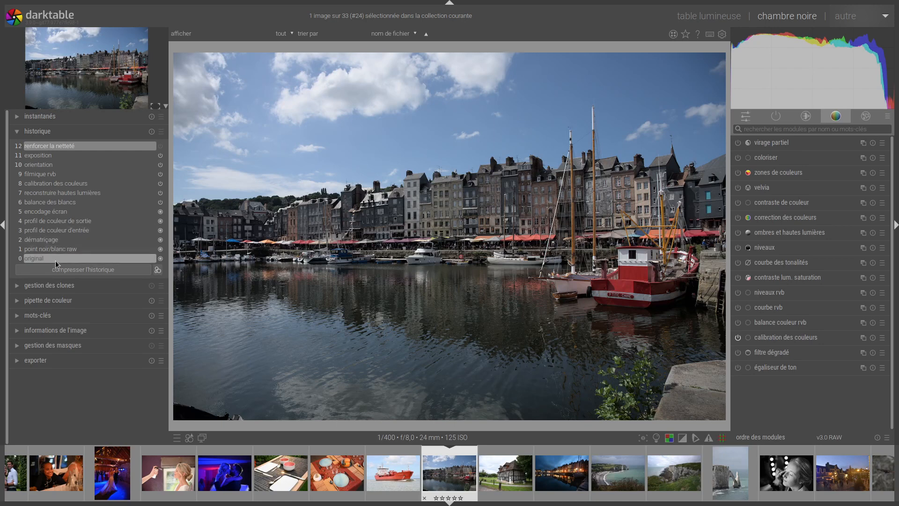
Go back to the original state in the harbour image's history, compress the history and list the active modules.
{"action": "left_click", "coordinate": [56, 259]}
{"action": "left_click", "coordinate": [78, 269]}
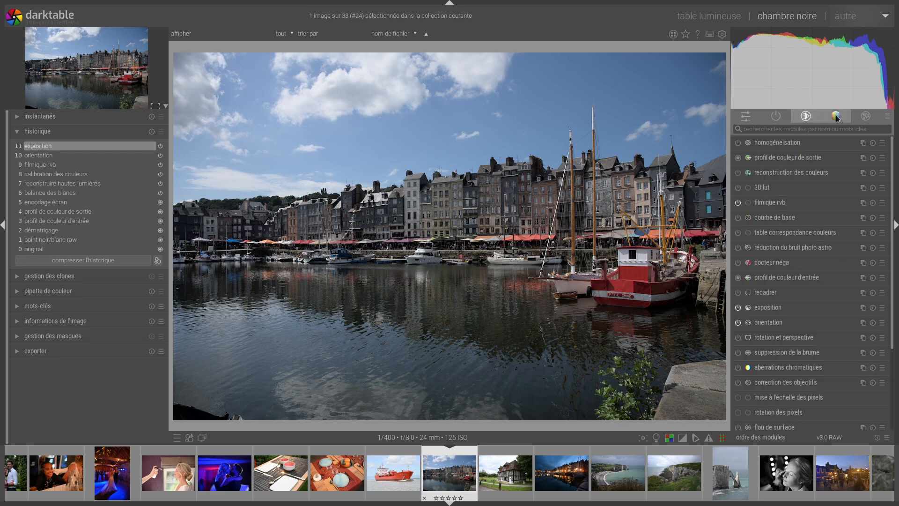
{"action": "left_click", "coordinate": [776, 120]}
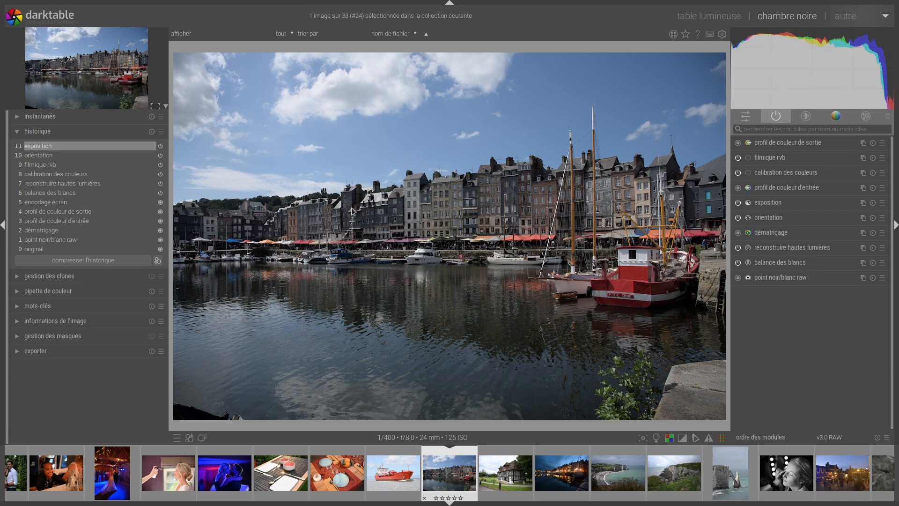
{"action": "left_click", "coordinate": [720, 18]}
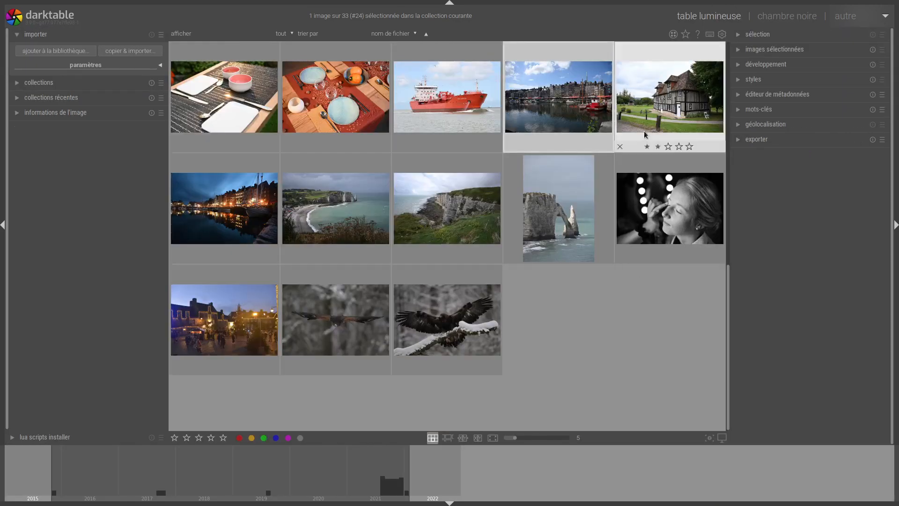
{"action": "left_click", "coordinate": [798, 17]}
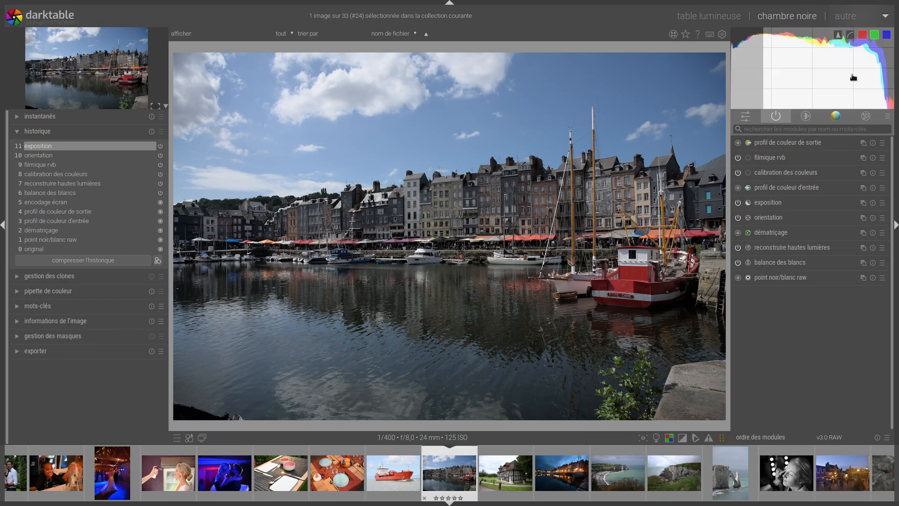
Clone the module layout preset flux de travail : relatif à la scène and name the copy with the photographer's first name.
{"action": "left_click", "coordinate": [888, 118]}
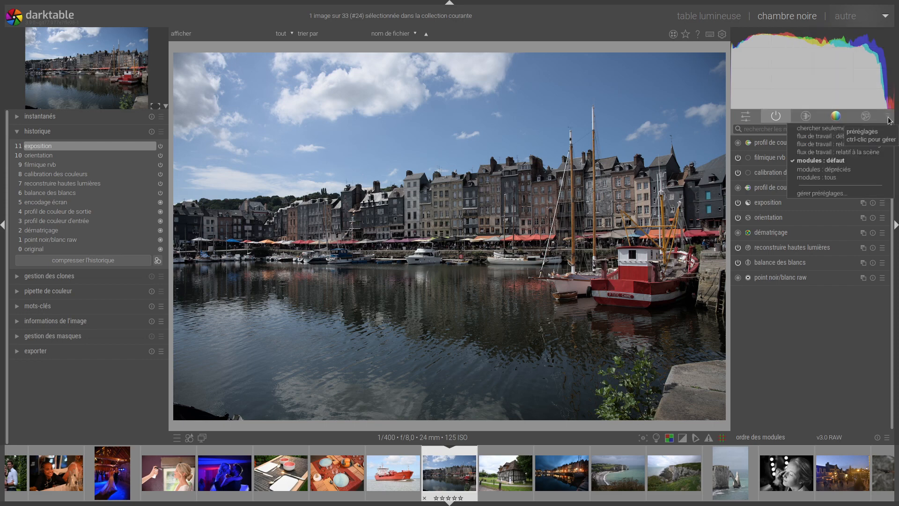
{"action": "left_click", "coordinate": [858, 194]}
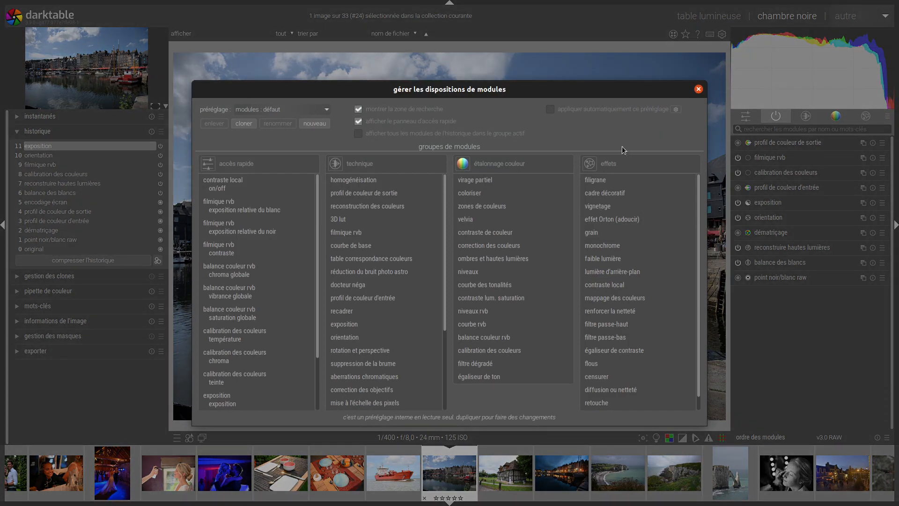
{"action": "left_click", "coordinate": [323, 110]}
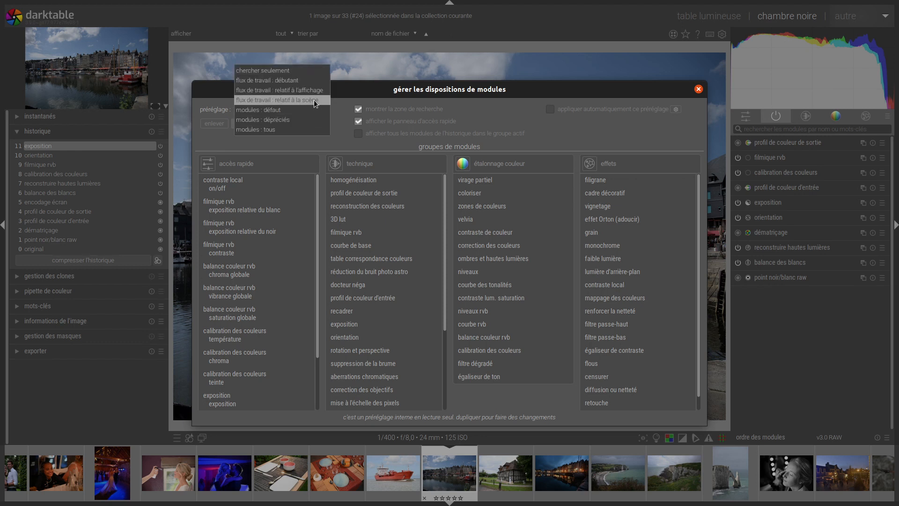
{"action": "left_click", "coordinate": [313, 100]}
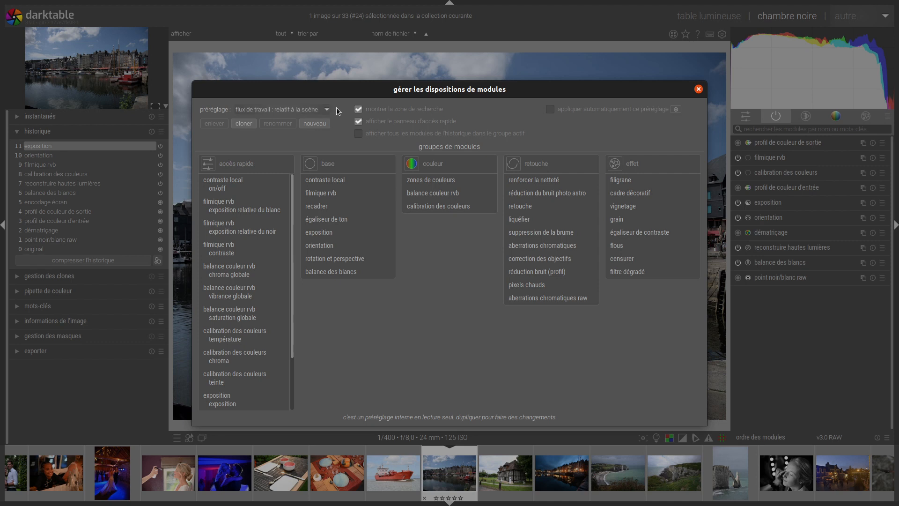
{"action": "left_click", "coordinate": [242, 123]}
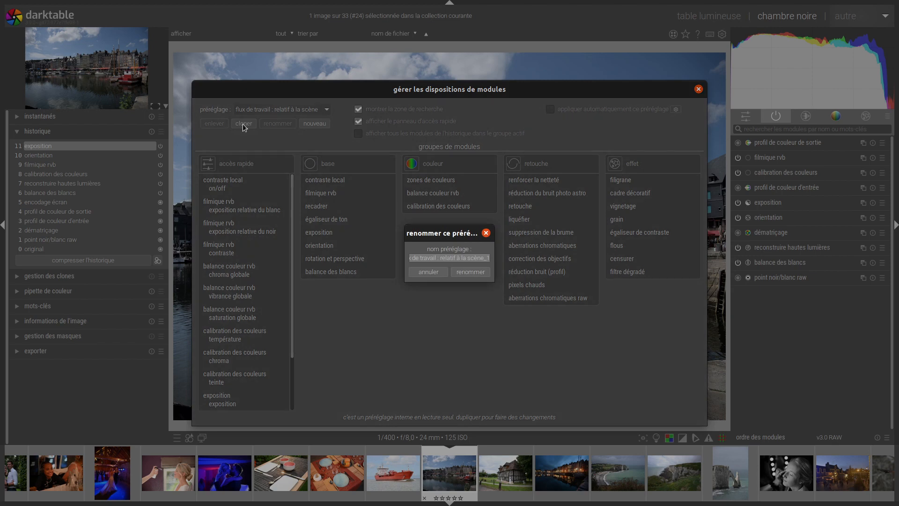
{"action": "key", "text": "BackSpace"}
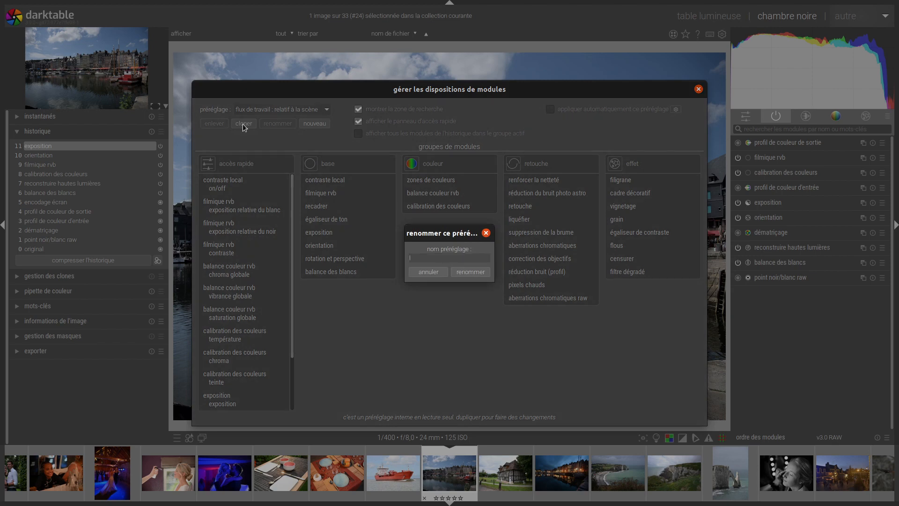
{"action": "type", "text": "Lu"}
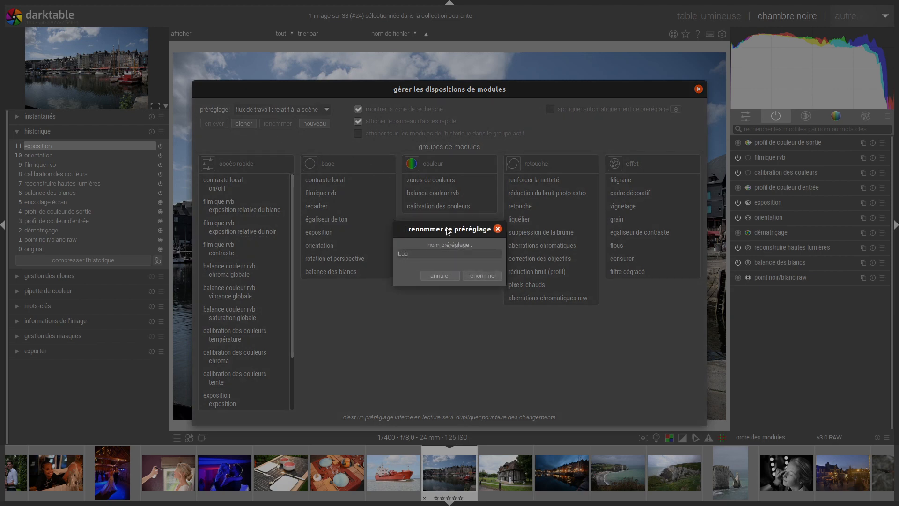
{"action": "type", "text": "c"}
{"action": "left_click", "coordinate": [482, 276]}
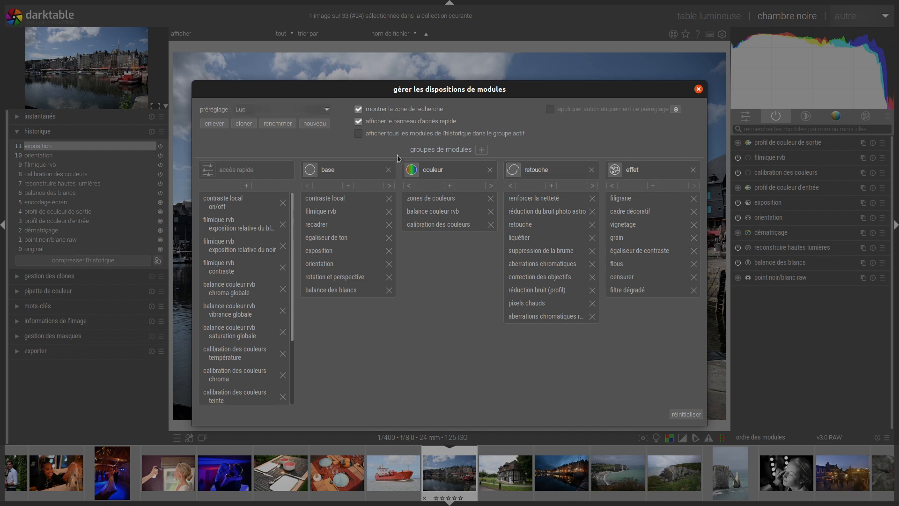
Hide the quick access panel and remove renforcer la netteté, réduction du bruit photo astro, liquéfier and aberrations chromatiques raw from the retouche group.
{"action": "left_click", "coordinate": [358, 120]}
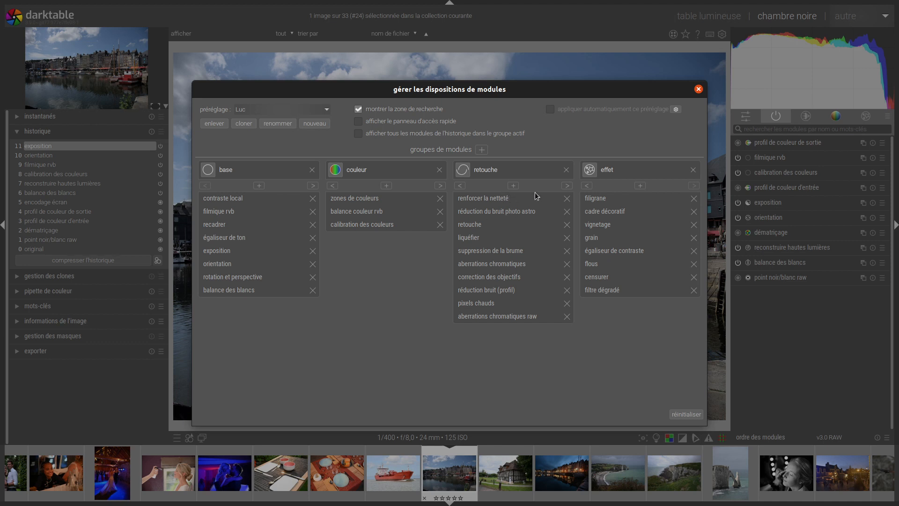
{"action": "left_click", "coordinate": [567, 198]}
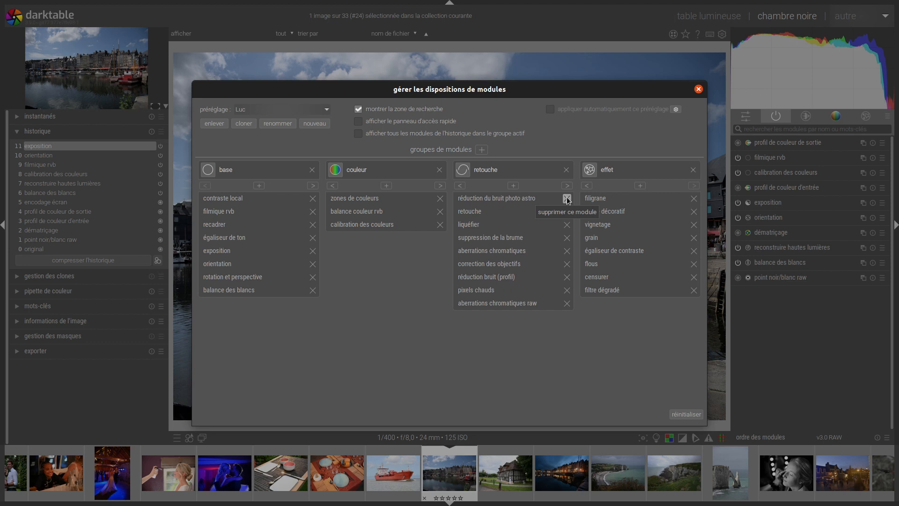
{"action": "left_click", "coordinate": [566, 197]}
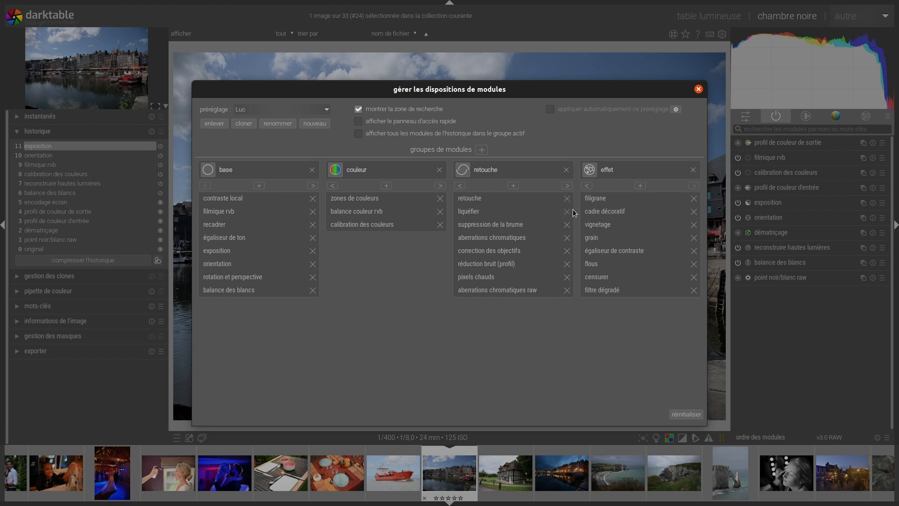
{"action": "left_click", "coordinate": [567, 211]}
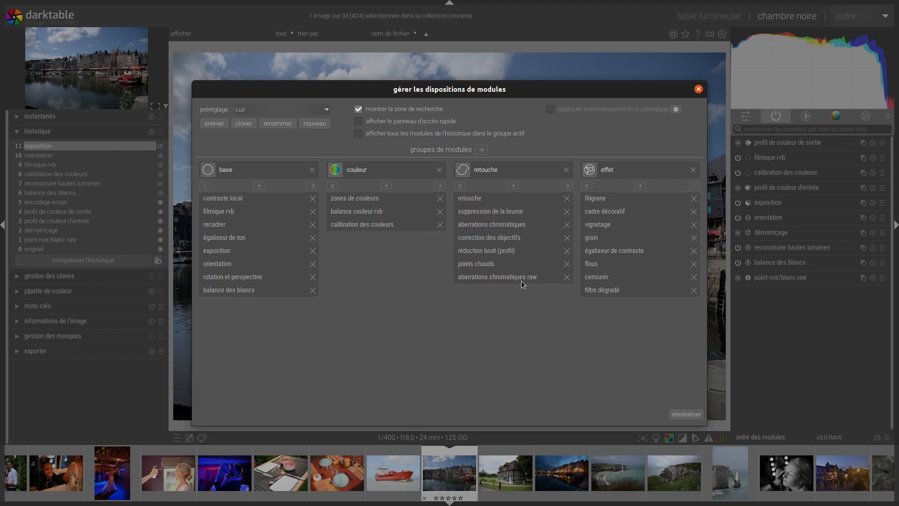
{"action": "left_click", "coordinate": [567, 277]}
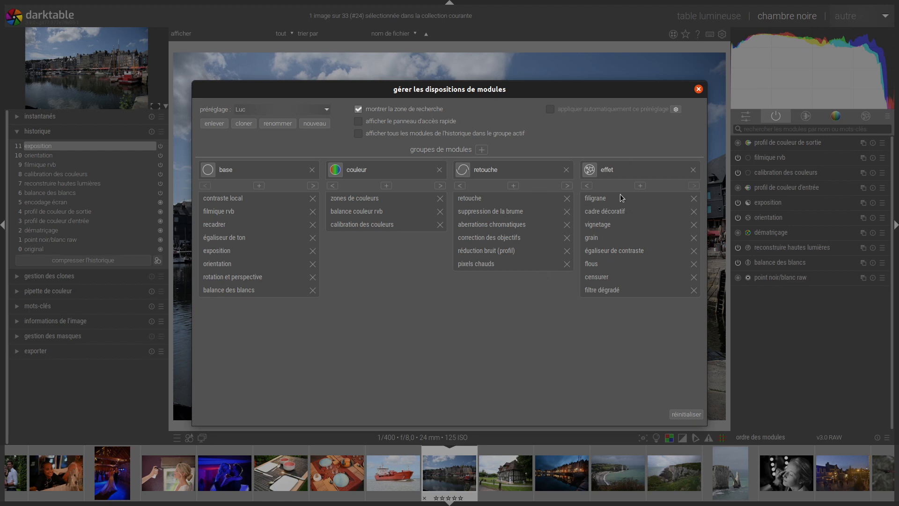
Remove filigrane and cadre décoratif from the effet group, add diffusion ou netteté to it and close the layout manager.
{"action": "left_click", "coordinate": [694, 198]}
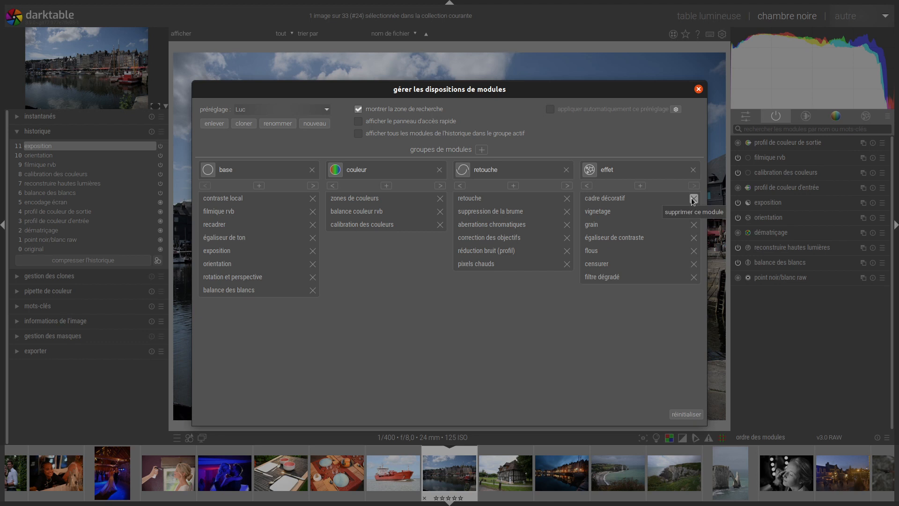
{"action": "left_click", "coordinate": [693, 199]}
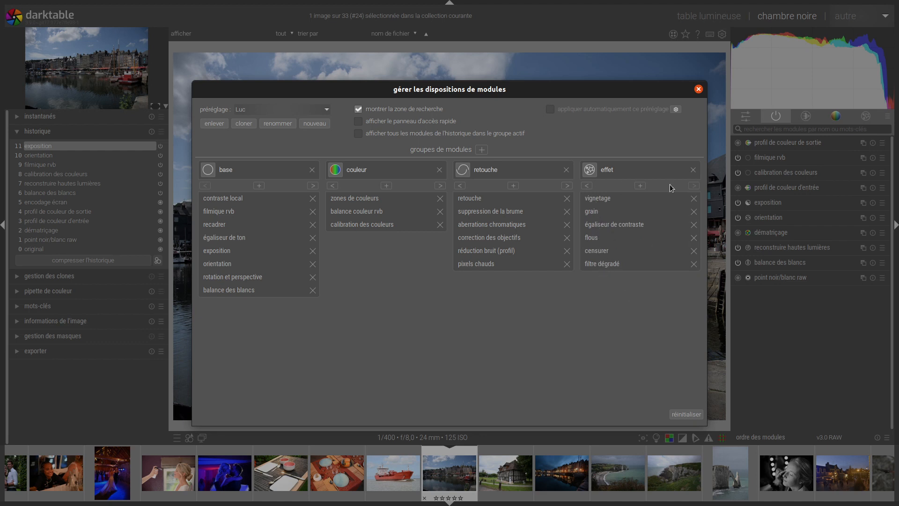
{"action": "left_click", "coordinate": [641, 187]}
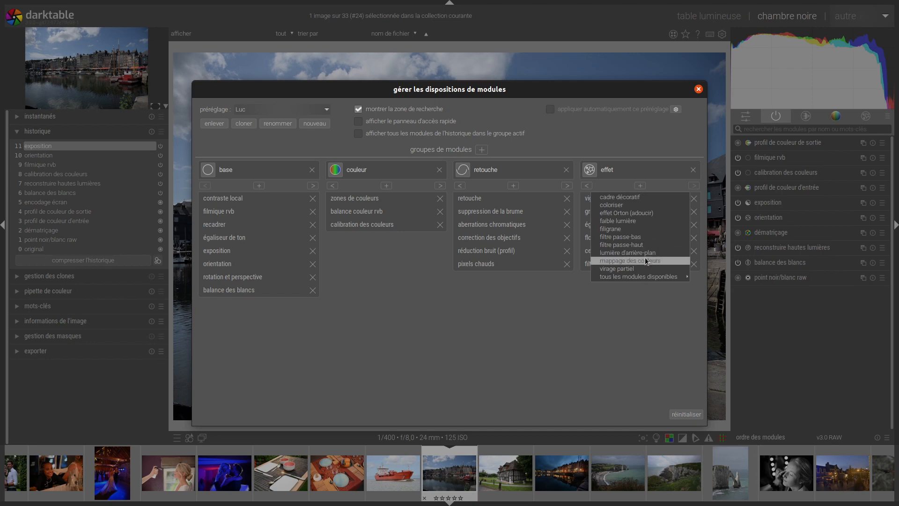
{"action": "mouse_move", "coordinate": [644, 275]}
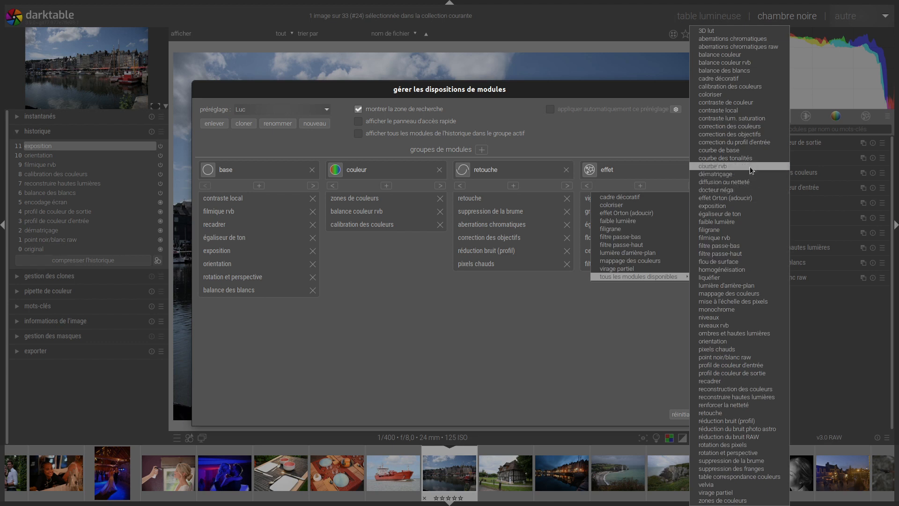
{"action": "left_click", "coordinate": [739, 182]}
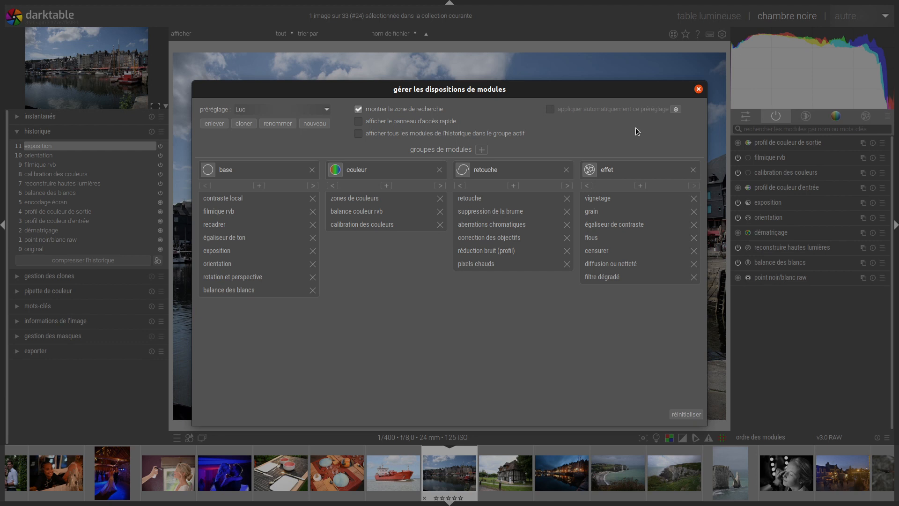
{"action": "left_click", "coordinate": [698, 89]}
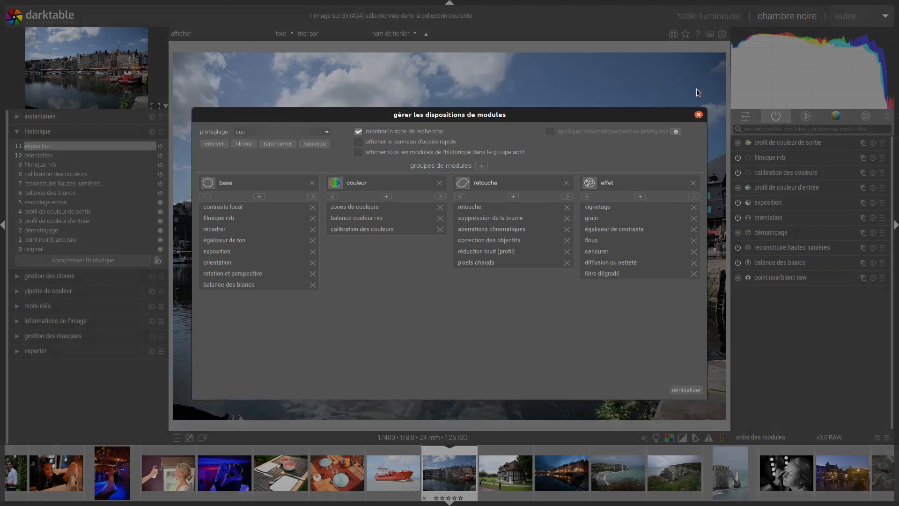
Apply the cloned custom module layout in the darkroom and show its effet group.
{"action": "left_click", "coordinate": [888, 118]}
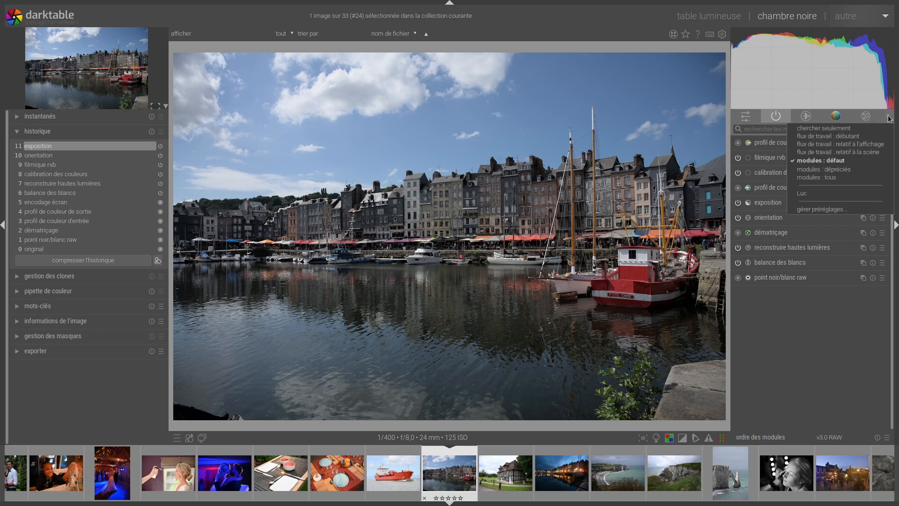
{"action": "left_click", "coordinate": [833, 192]}
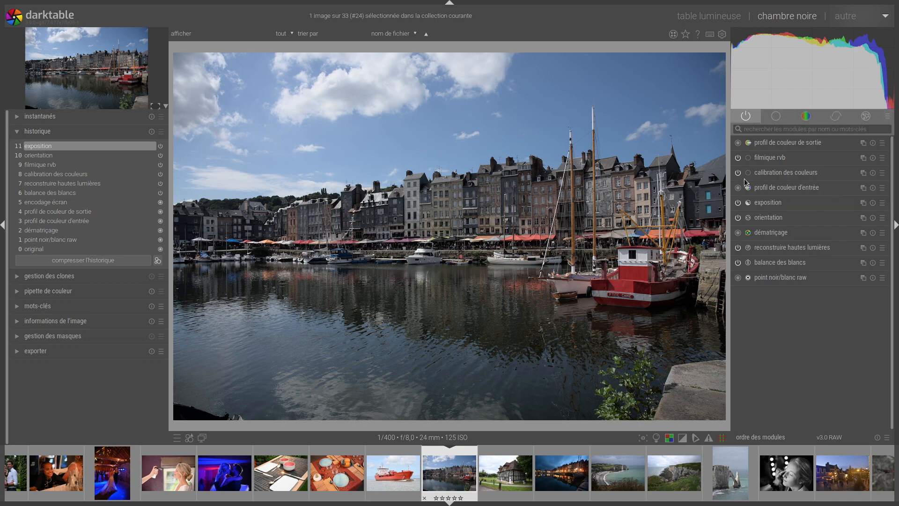
{"action": "left_click", "coordinate": [870, 118]}
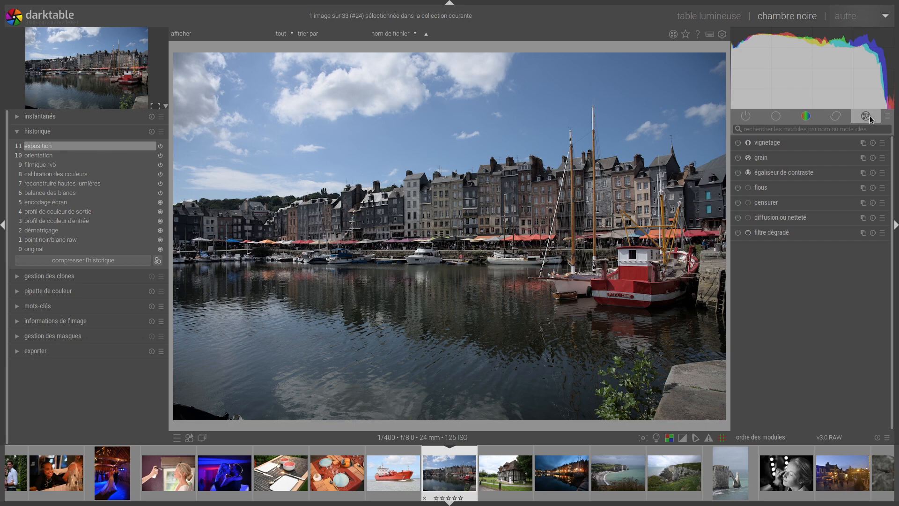
Review the modules in each group of the custom layout, then view balance des blancs among the active modules and collapse it.
{"action": "left_click", "coordinate": [837, 117]}
{"action": "left_click", "coordinate": [804, 116]}
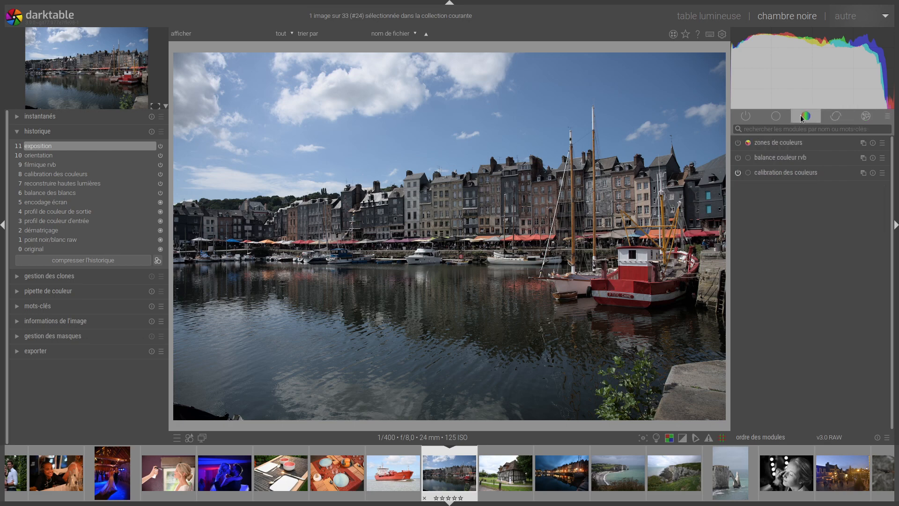
{"action": "left_click", "coordinate": [775, 117]}
{"action": "left_click", "coordinate": [745, 116]}
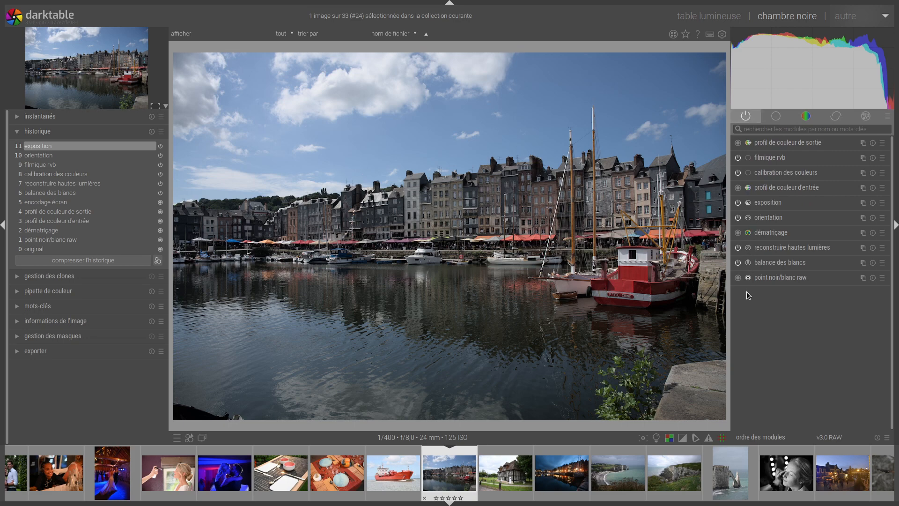
{"action": "left_click", "coordinate": [775, 117]}
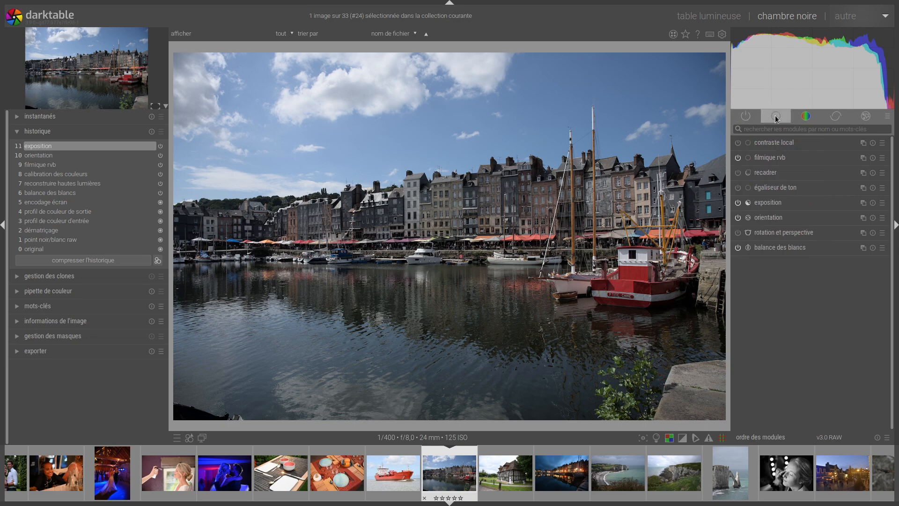
{"action": "left_click", "coordinate": [807, 120]}
{"action": "left_click", "coordinate": [838, 117]}
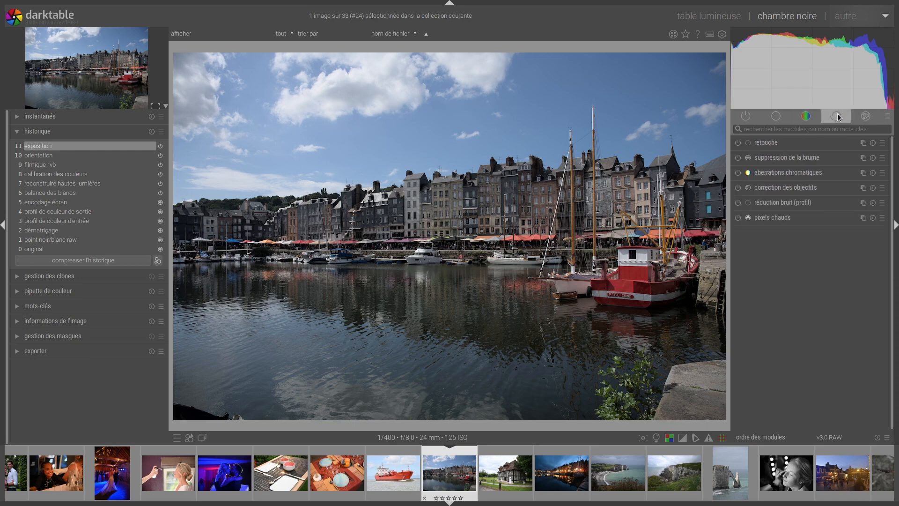
{"action": "left_click", "coordinate": [872, 119]}
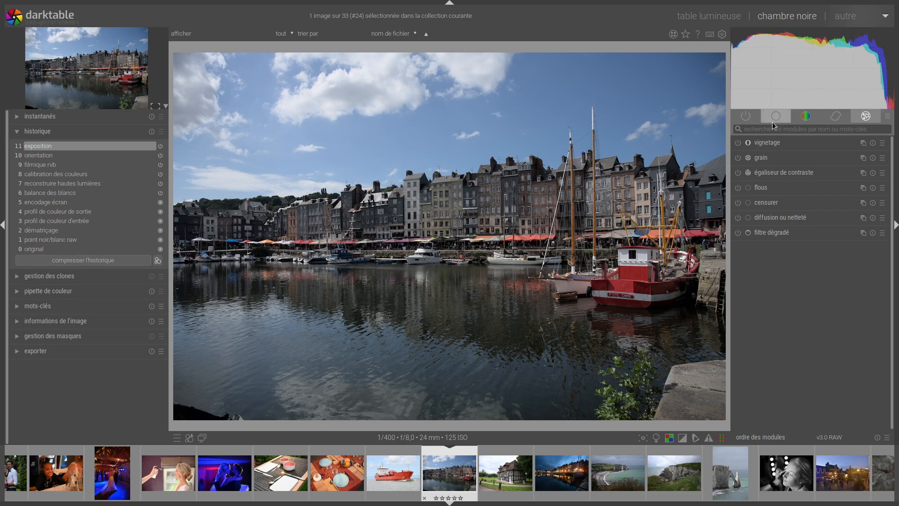
{"action": "left_click", "coordinate": [745, 116]}
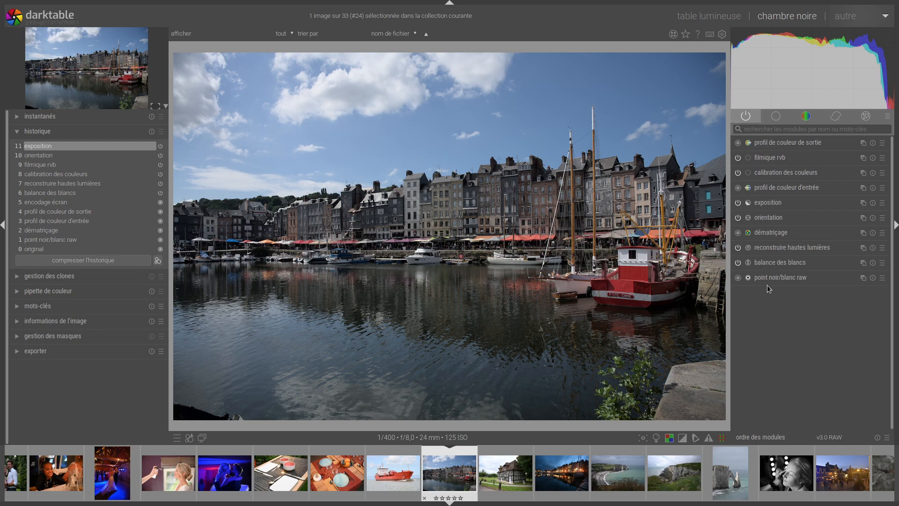
{"action": "left_click", "coordinate": [775, 263]}
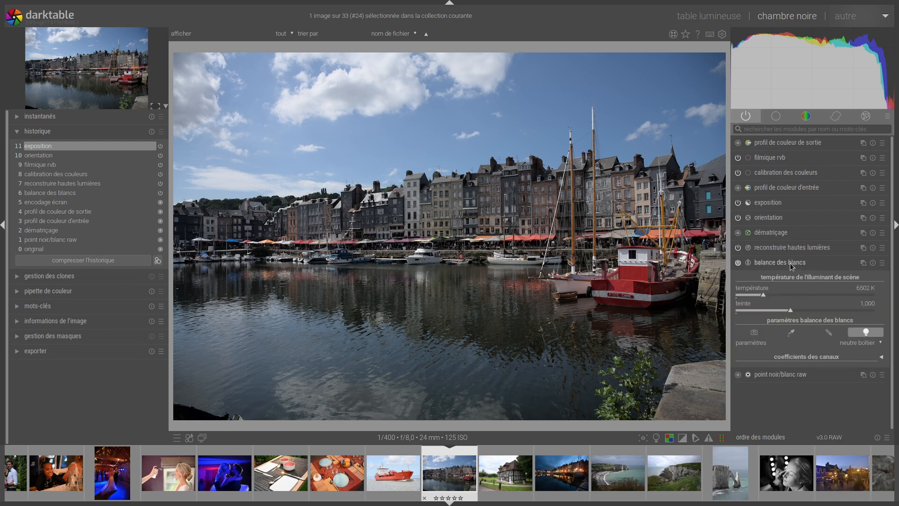
{"action": "left_click", "coordinate": [784, 265]}
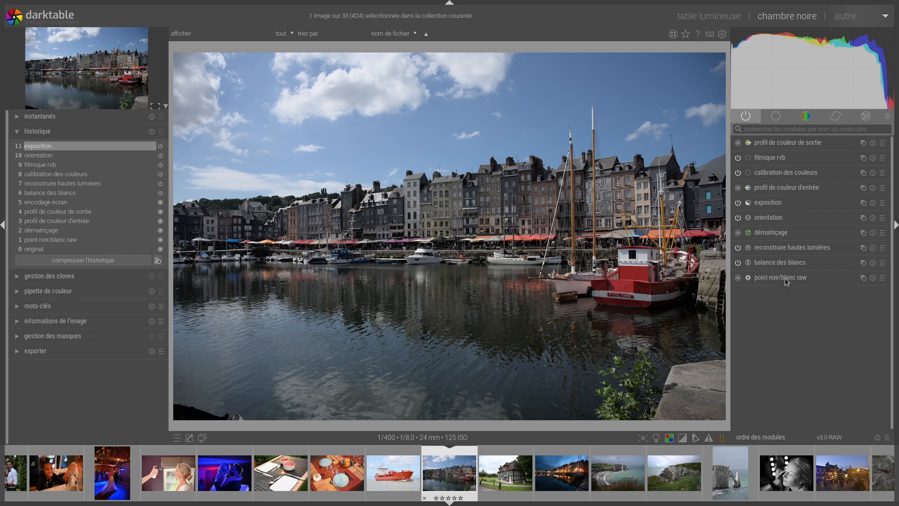
Set the method of the reconstruire hautes lumières module to reconstruire dans LCh.
{"action": "left_click", "coordinate": [792, 248]}
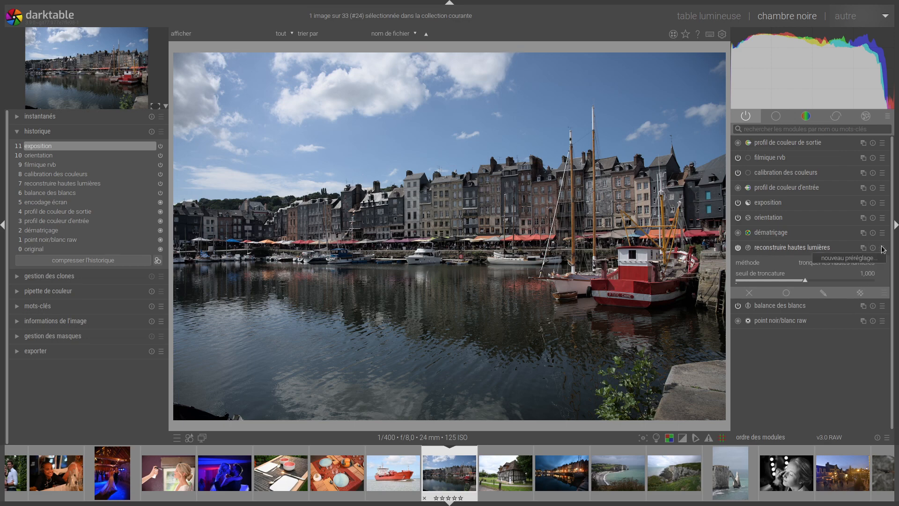
{"action": "left_click", "coordinate": [868, 266]}
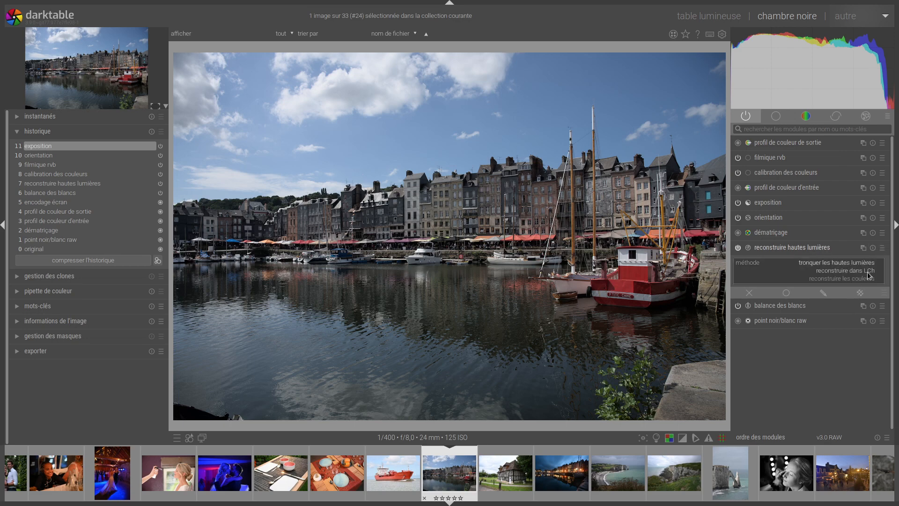
{"action": "left_click", "coordinate": [868, 272]}
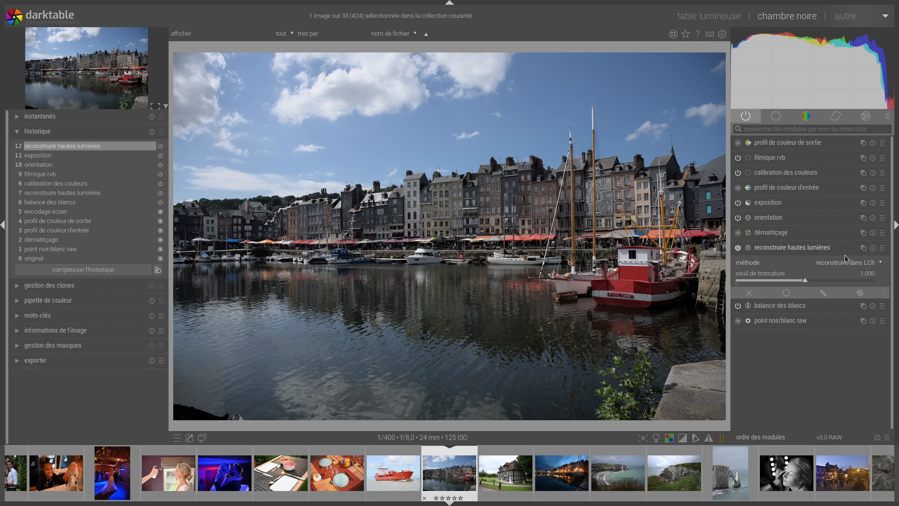
Save the reconstruire hautes lumières settings as a preset named Default, applied automatically to matching images, and collapse the module.
{"action": "left_click", "coordinate": [880, 257]}
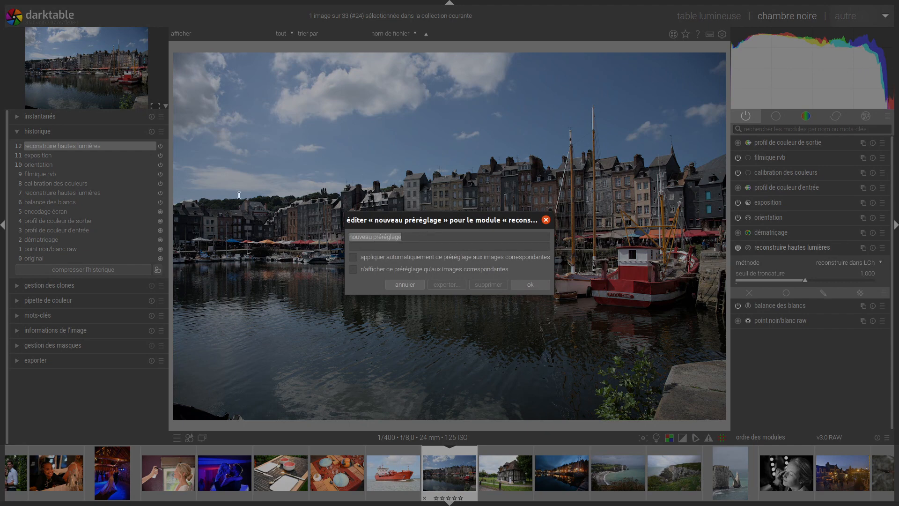
{"action": "type", "text": "Defau"}
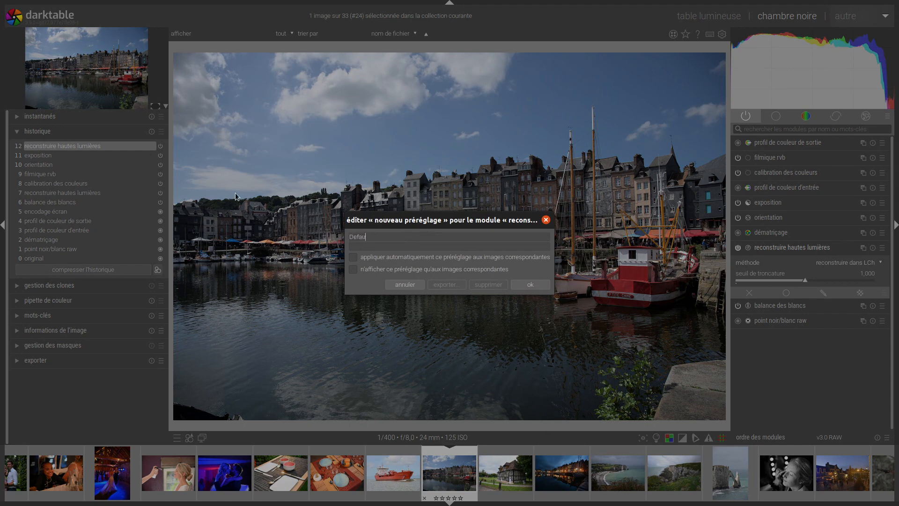
{"action": "type", "text": "lt"}
{"action": "left_click", "coordinate": [352, 257]}
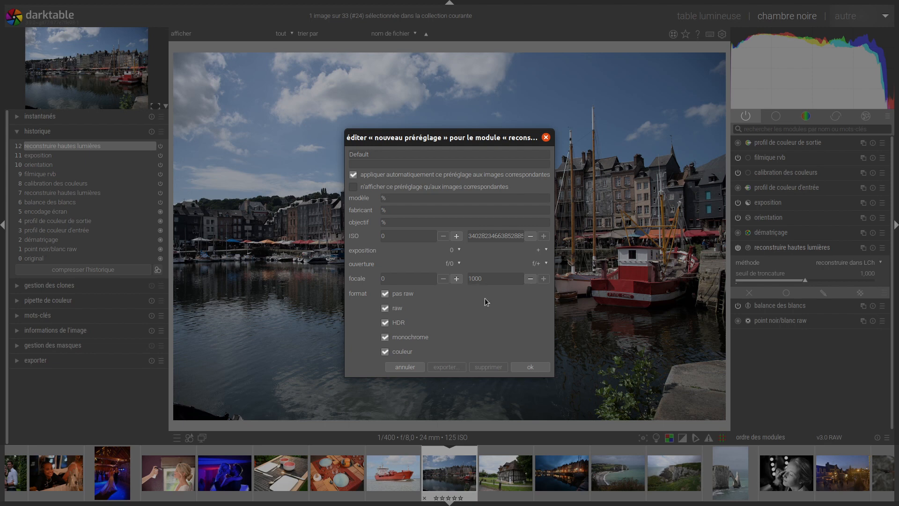
{"action": "left_click", "coordinate": [539, 367]}
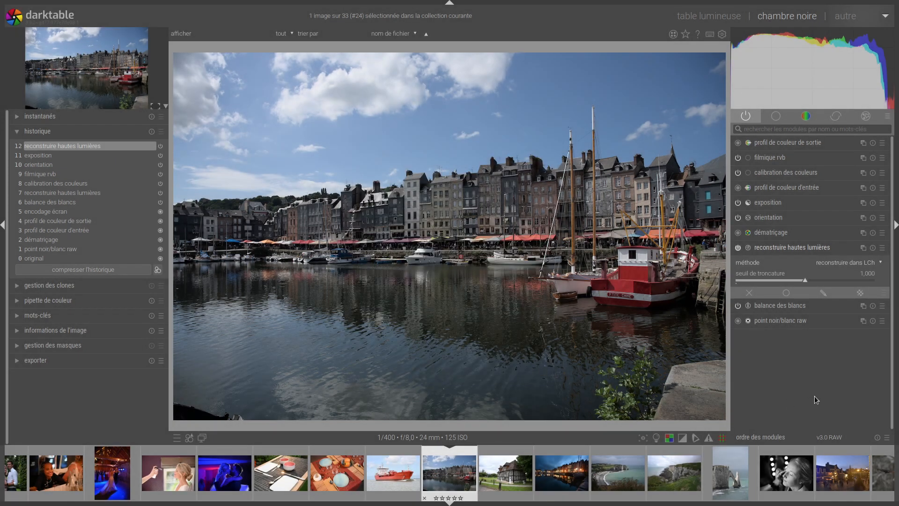
{"action": "left_click", "coordinate": [870, 266]}
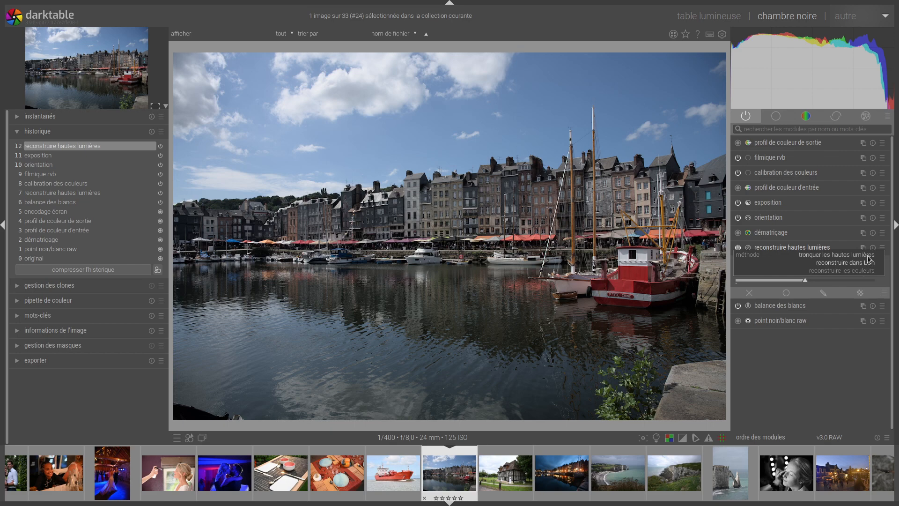
{"action": "left_click", "coordinate": [868, 259]}
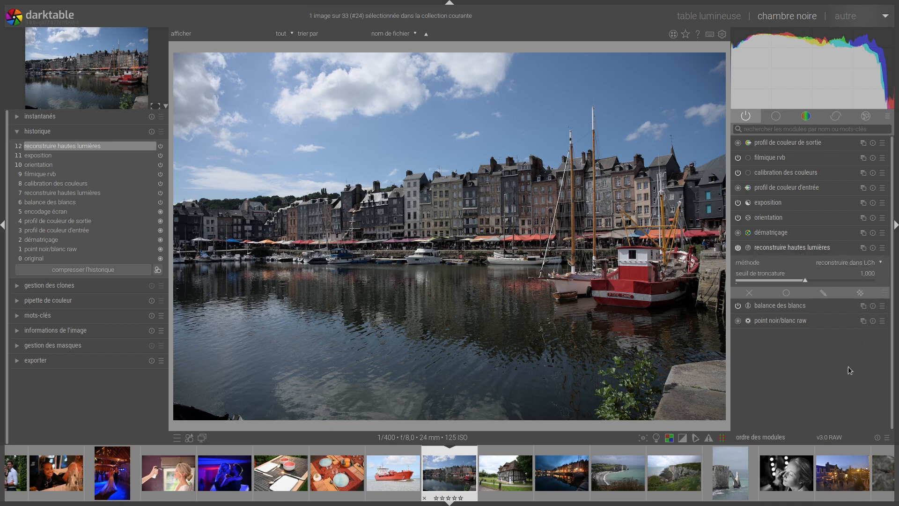
{"action": "left_click", "coordinate": [798, 248]}
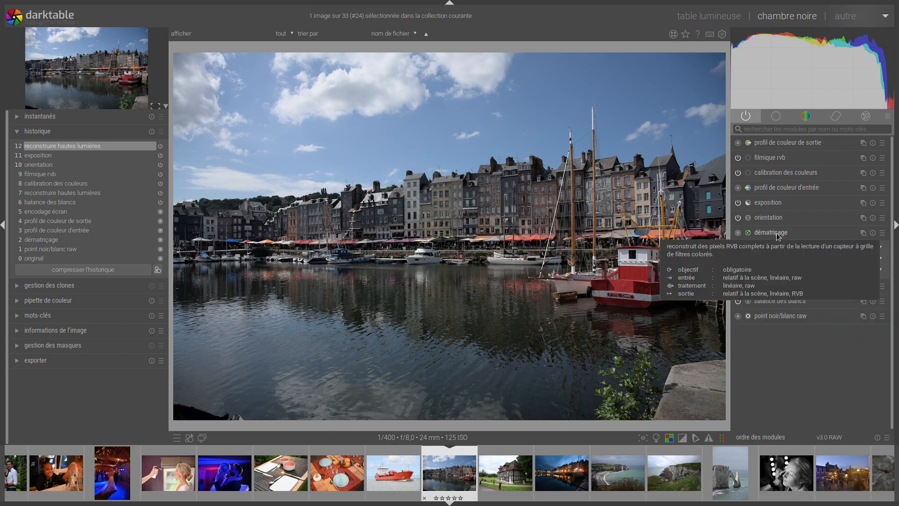
Examine the dématriçage module's settings and description, then collapse it.
{"action": "left_click", "coordinate": [795, 233]}
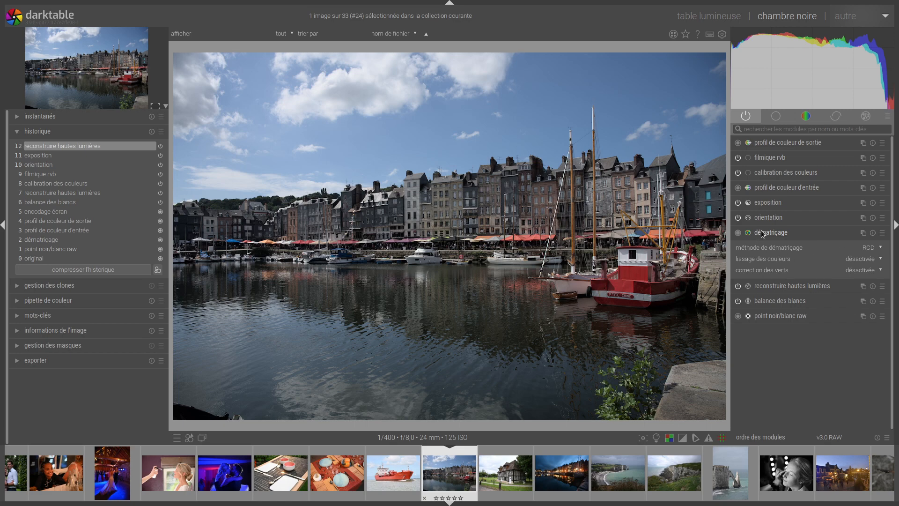
{"action": "mouse_move", "coordinate": [761, 231]}
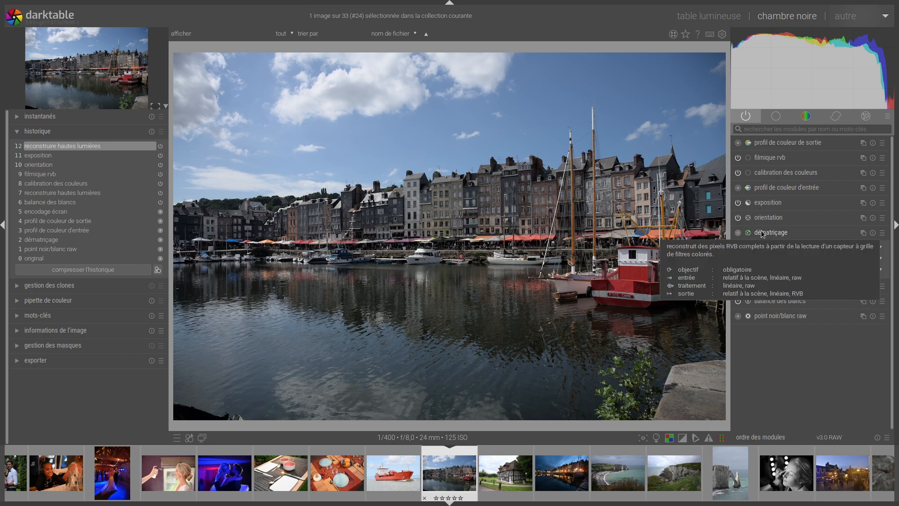
{"action": "left_click", "coordinate": [763, 233]}
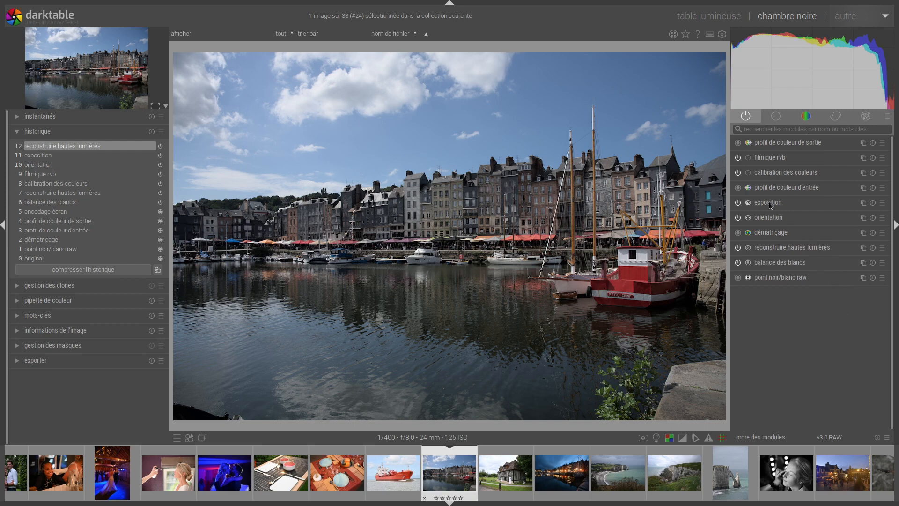
{"action": "mouse_move", "coordinate": [769, 201]}
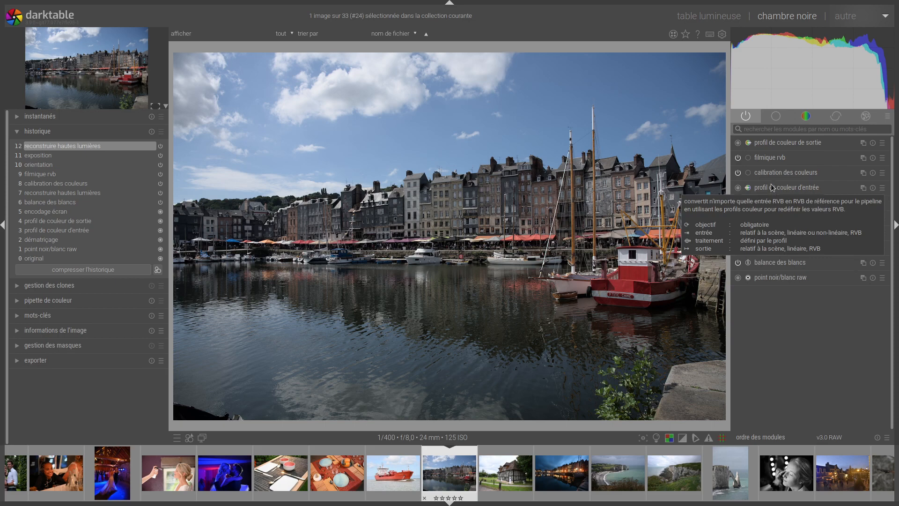
In filmique rvb, enable utiliser un gris moyen spécifique, disable ajustement automatique de la dureté and show the look settings.
{"action": "left_click", "coordinate": [769, 158]}
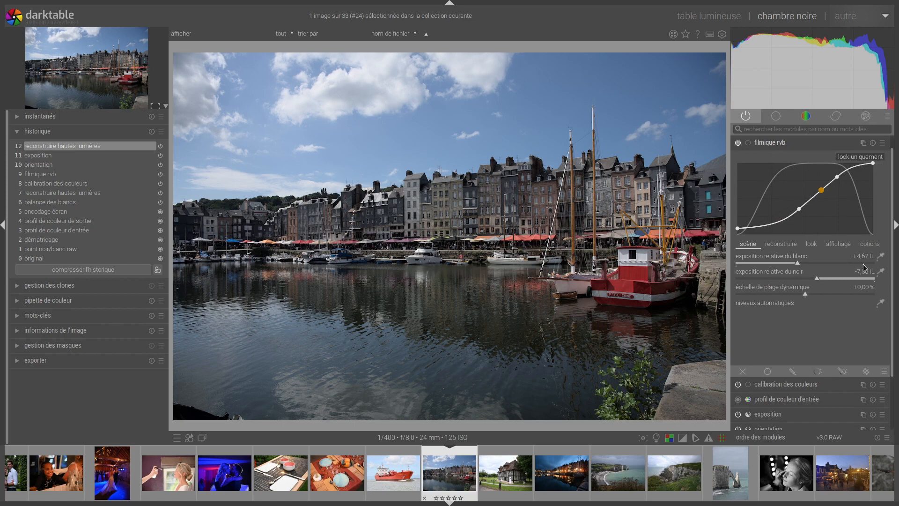
{"action": "left_click", "coordinate": [810, 244]}
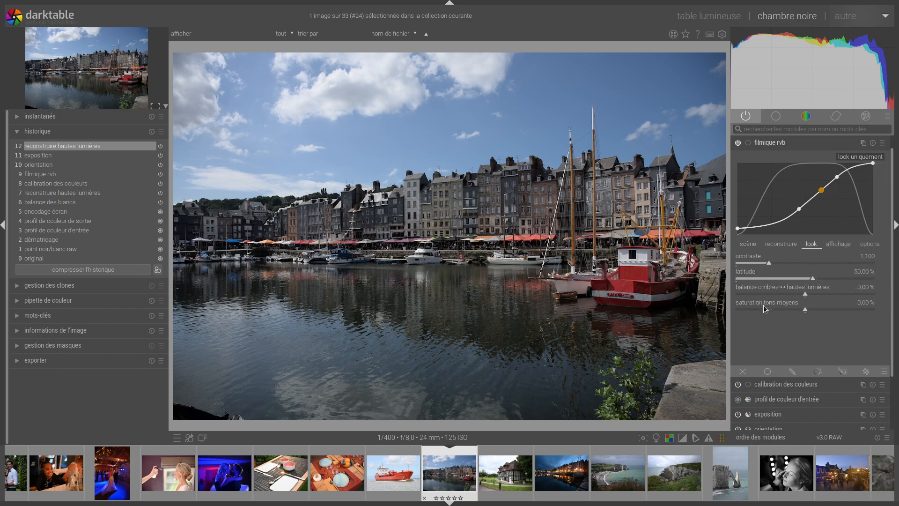
{"action": "left_click", "coordinate": [867, 245]}
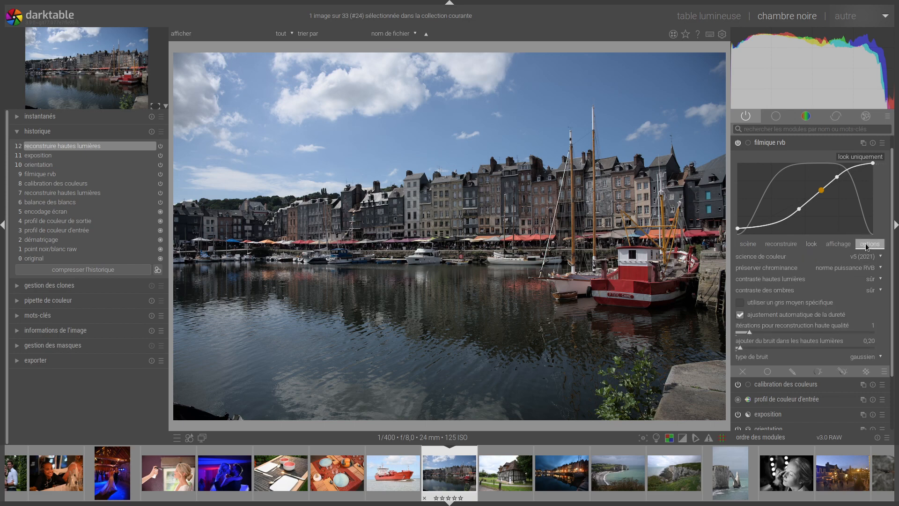
{"action": "left_click", "coordinate": [740, 302]}
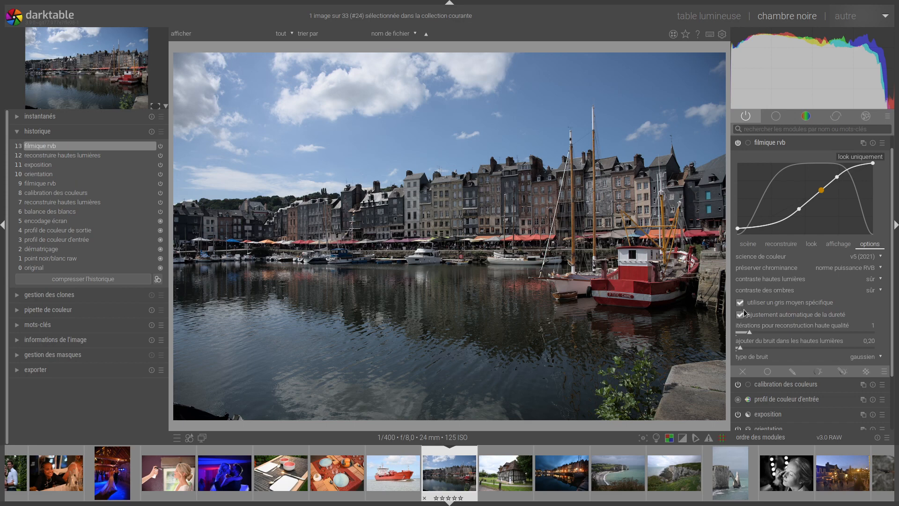
{"action": "left_click", "coordinate": [739, 315]}
{"action": "left_click", "coordinate": [811, 244]}
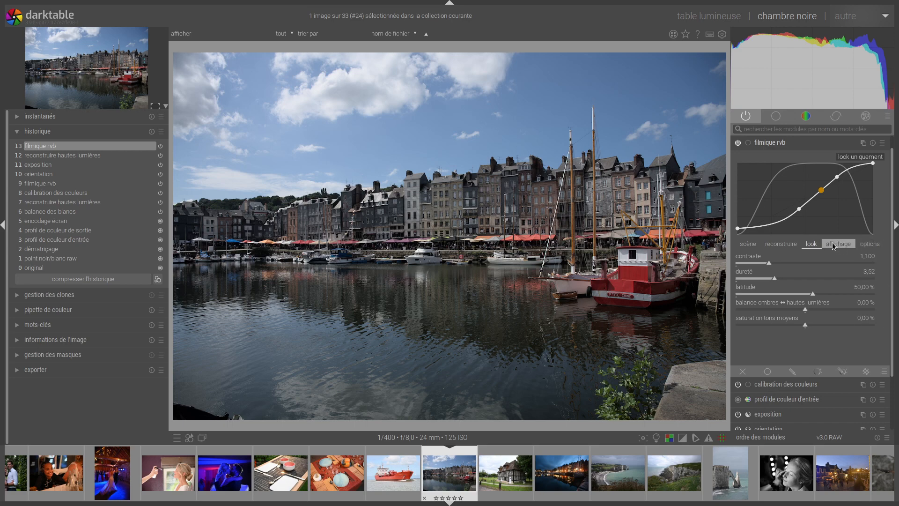
Save the filmique rvb settings as a preset named Default, applied automatically to matching images, and collapse the module.
{"action": "left_click", "coordinate": [882, 145]}
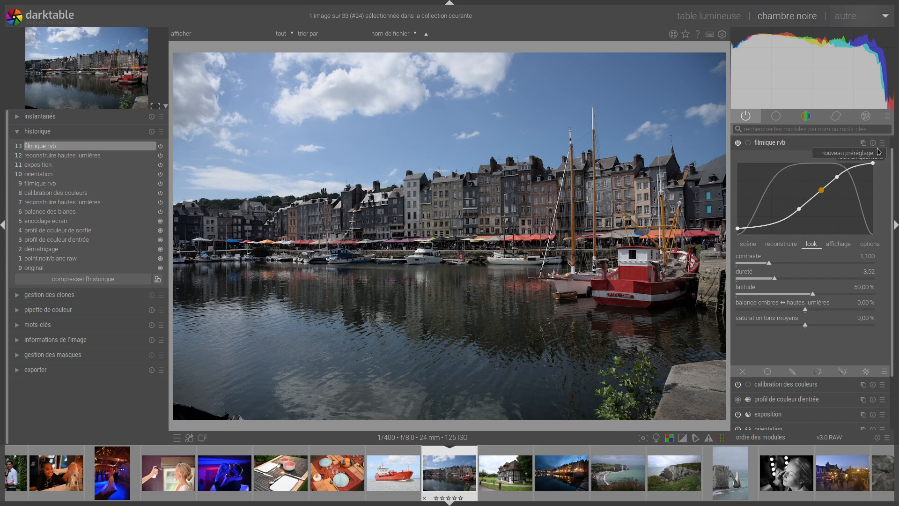
{"action": "left_click", "coordinate": [878, 153]}
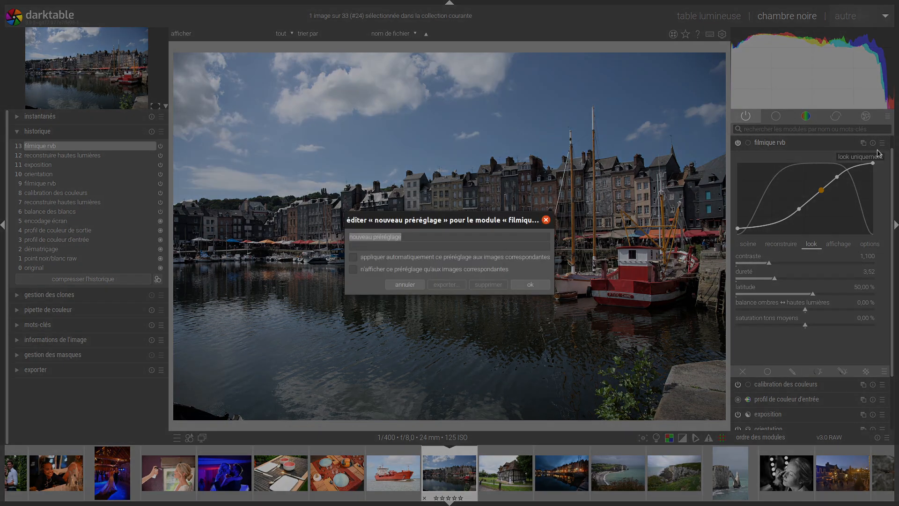
{"action": "type", "text": "Default"}
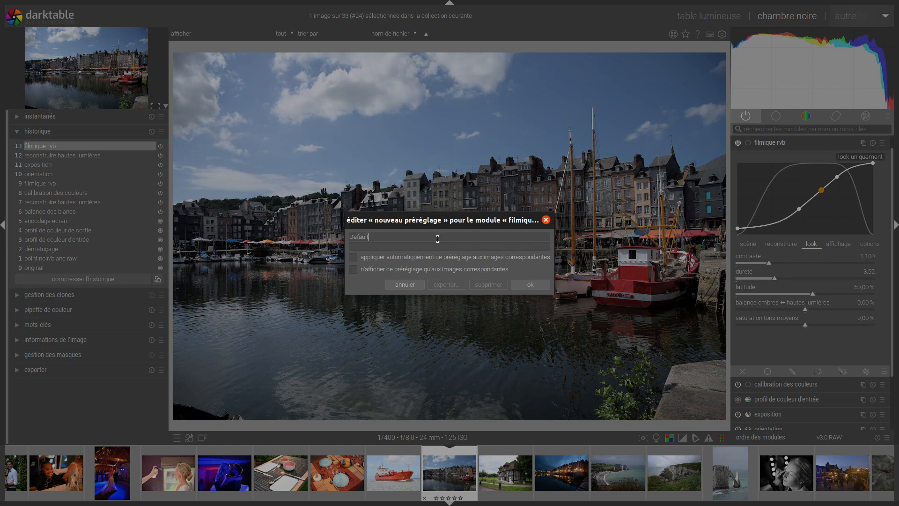
{"action": "left_click", "coordinate": [353, 257]}
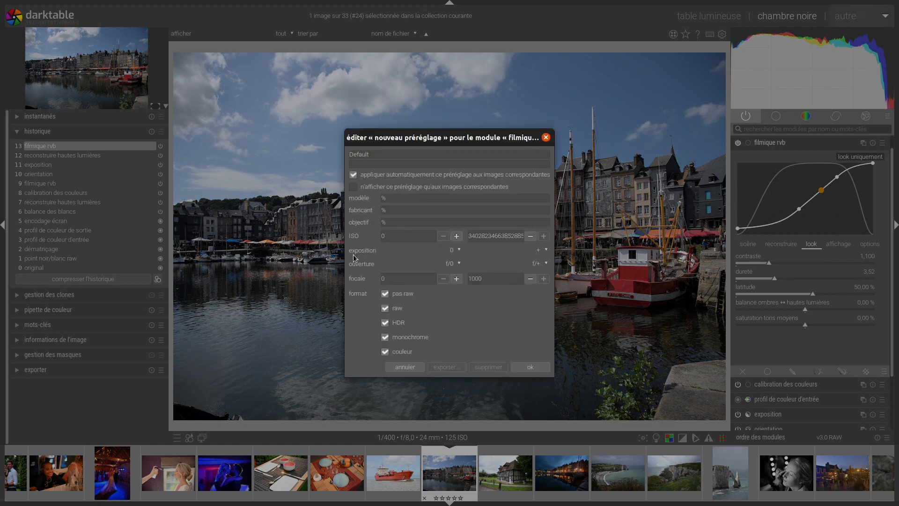
{"action": "left_click", "coordinate": [529, 368]}
{"action": "left_click", "coordinate": [773, 142]}
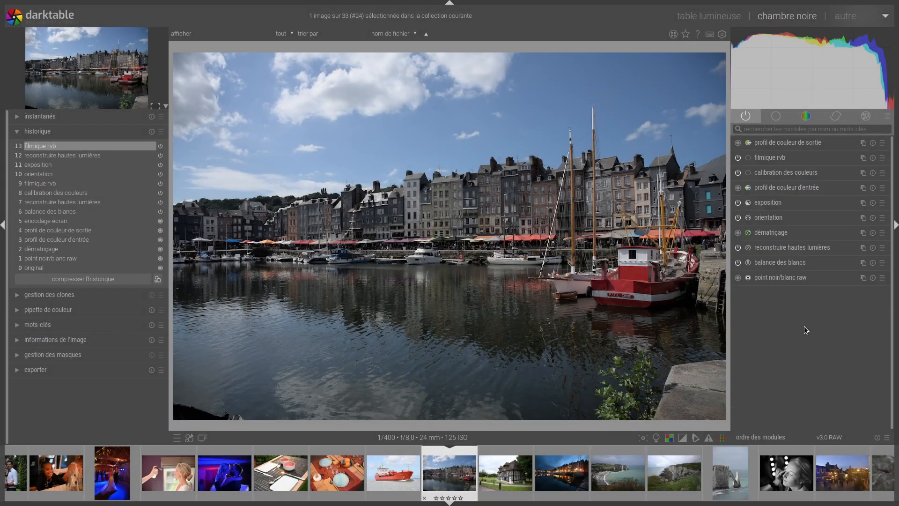
Raise filmique rvb's saturation tons moyens to about 7.74 %.
{"action": "left_click", "coordinate": [768, 159]}
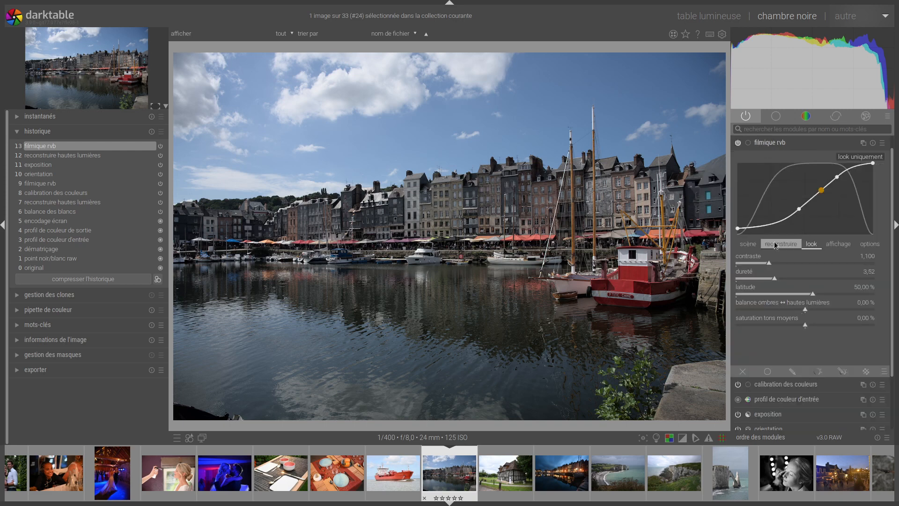
{"action": "left_click", "coordinate": [815, 323]}
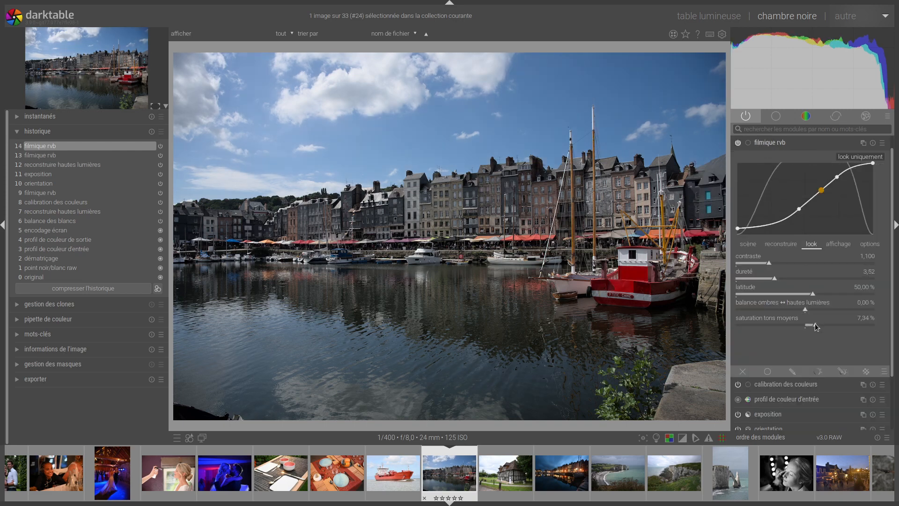
{"action": "left_click", "coordinate": [882, 143]}
{"action": "left_click", "coordinate": [873, 157]}
{"action": "left_click", "coordinate": [815, 323]}
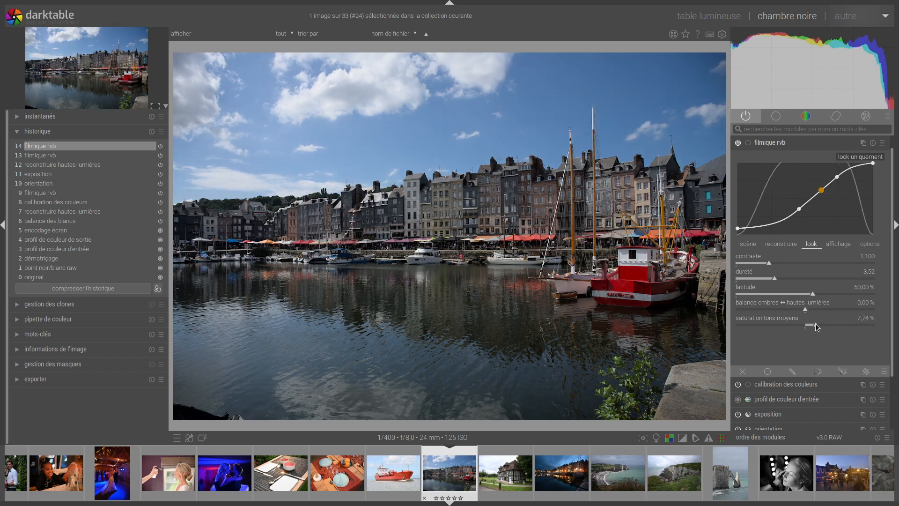
Update filmique rvb's Default preset with the current settings, confirm the update, and collapse the module.
{"action": "left_click", "coordinate": [882, 142]}
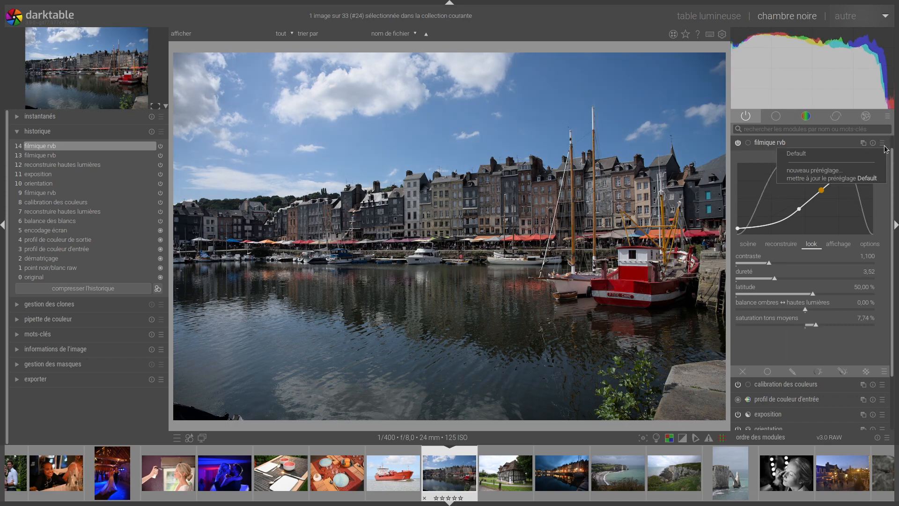
{"action": "left_click", "coordinate": [869, 178]}
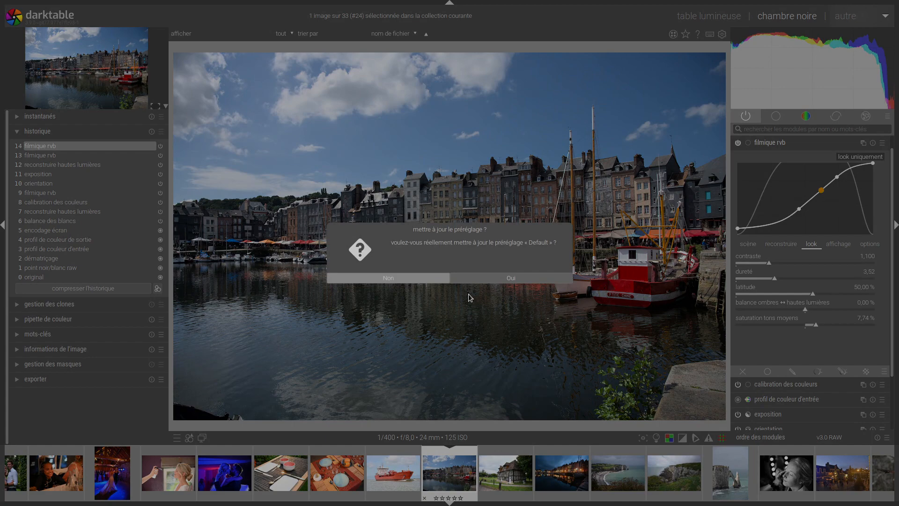
{"action": "left_click", "coordinate": [497, 281]}
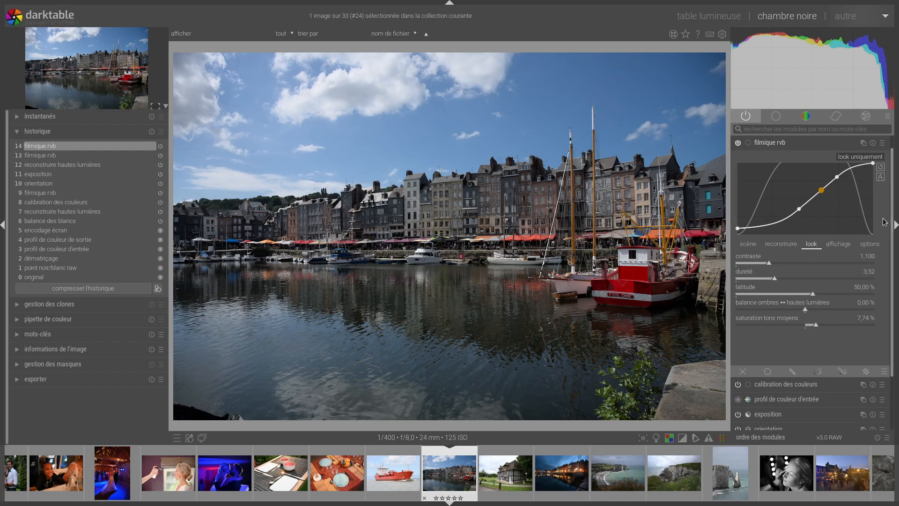
{"action": "left_click", "coordinate": [775, 143]}
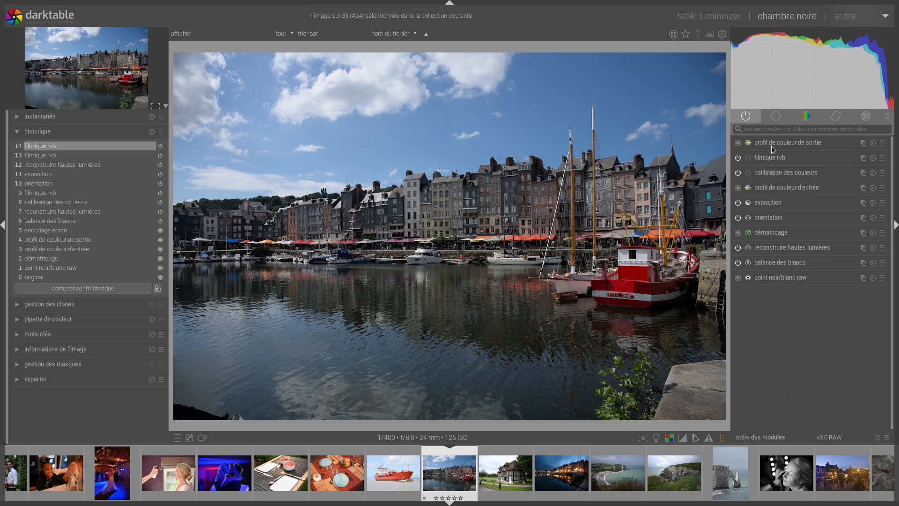
Set the illuminant in calibration des couleurs to tel que pris par le boîtier.
{"action": "left_click", "coordinate": [888, 178]}
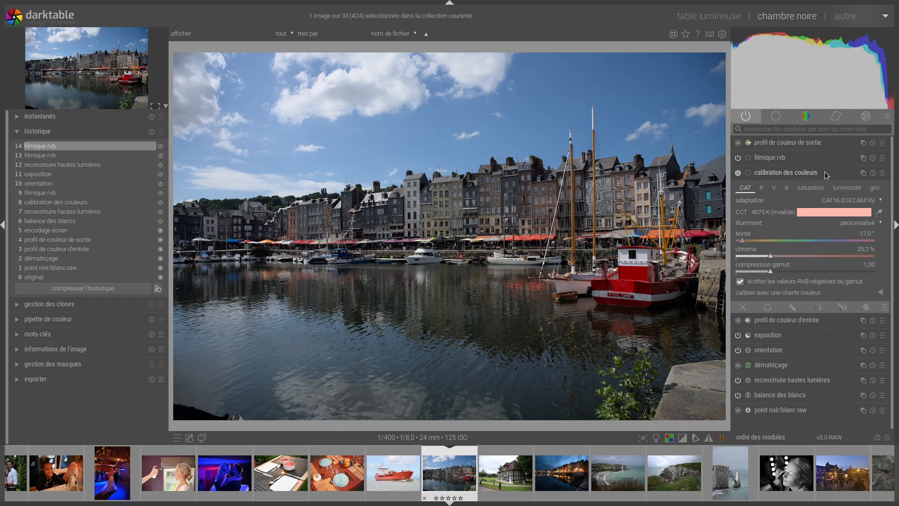
{"action": "left_click", "coordinate": [859, 228]}
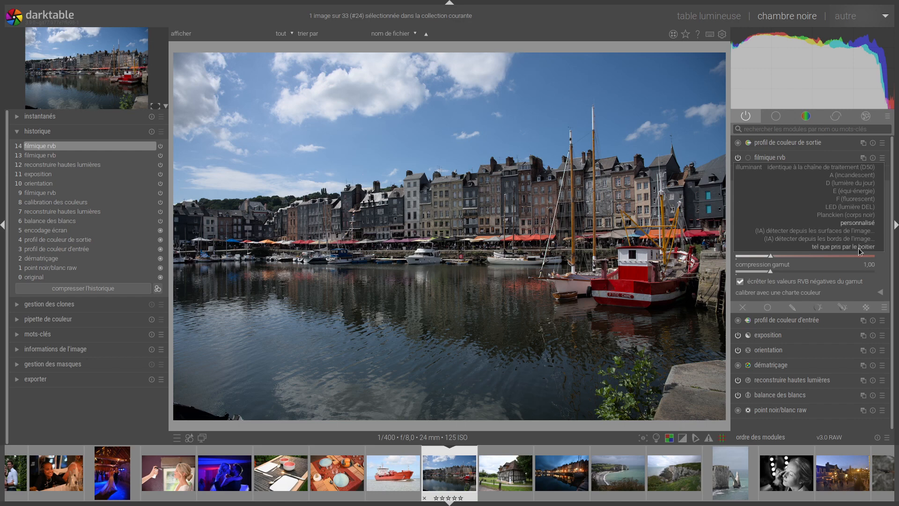
{"action": "left_click", "coordinate": [860, 247]}
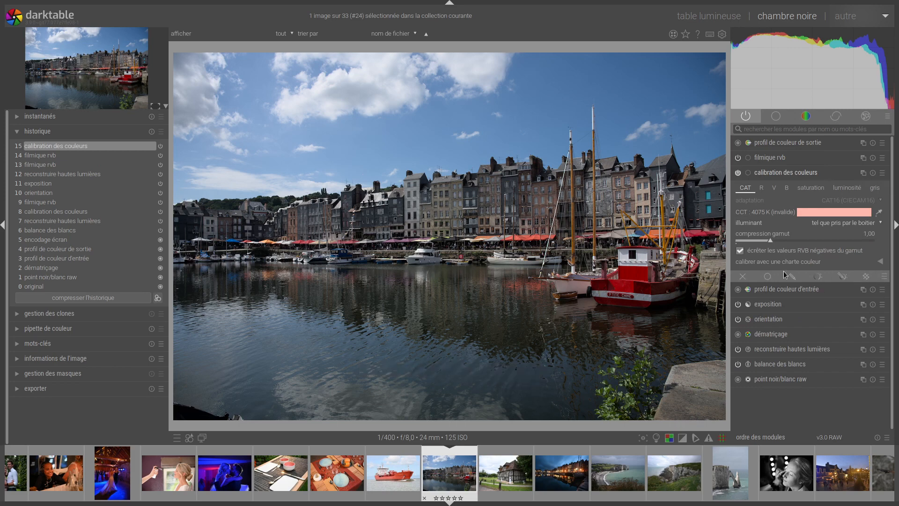
Save the calibration des couleurs settings as a preset named Default, applied automatically to matching images, and collapse the module.
{"action": "left_click", "coordinate": [882, 173]}
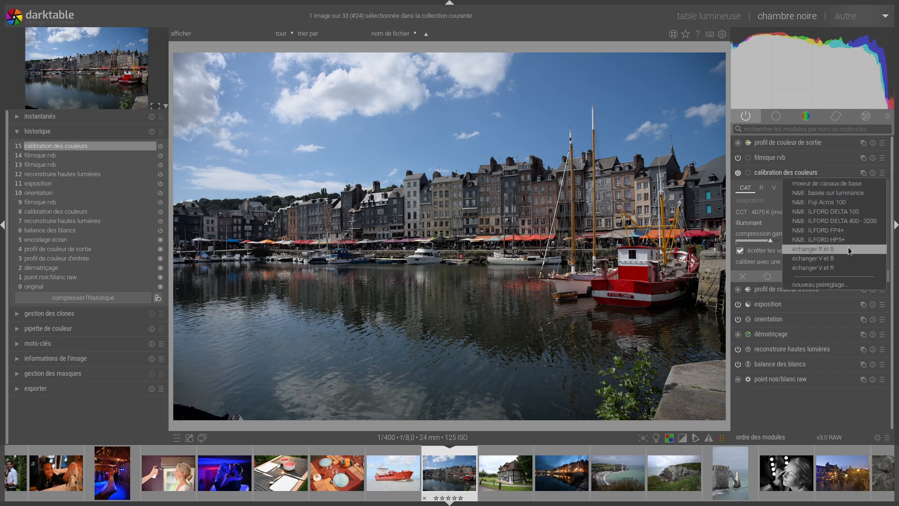
{"action": "left_click", "coordinate": [838, 285]}
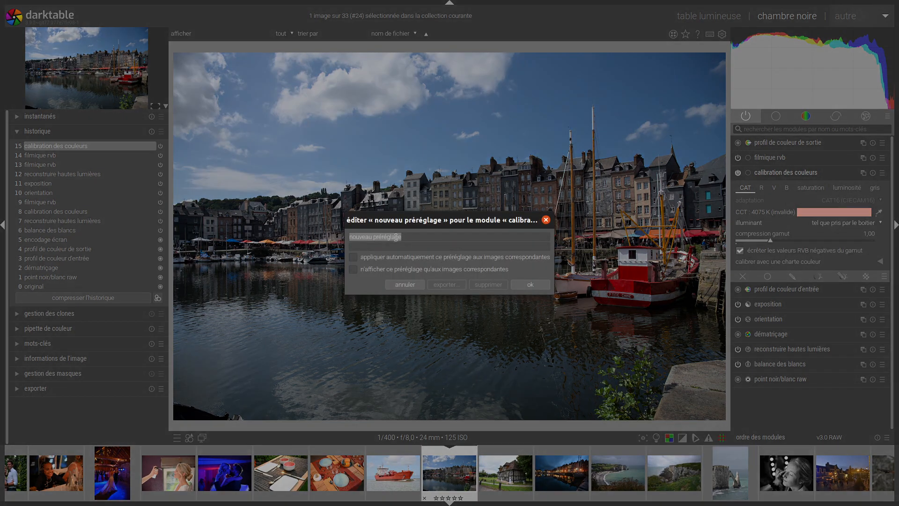
{"action": "type", "text": "De"}
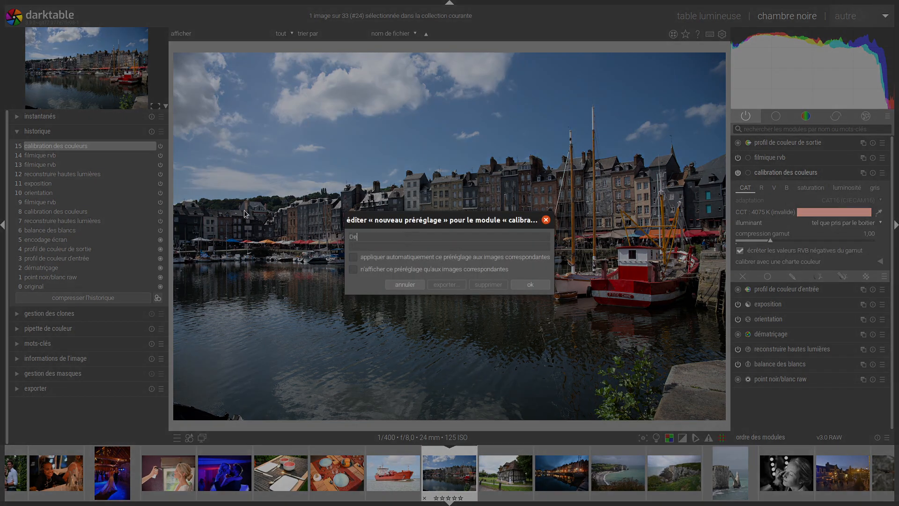
{"action": "type", "text": "fault"}
{"action": "left_click", "coordinate": [356, 259]}
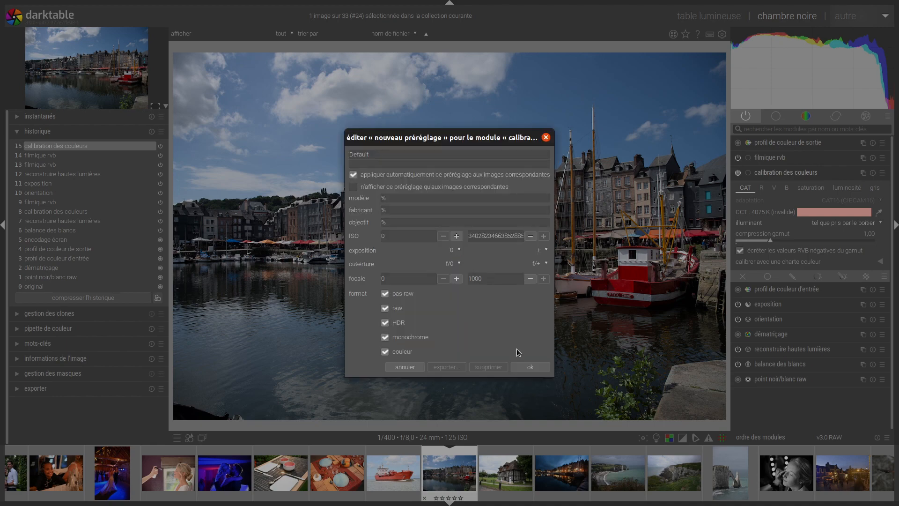
{"action": "left_click", "coordinate": [543, 368]}
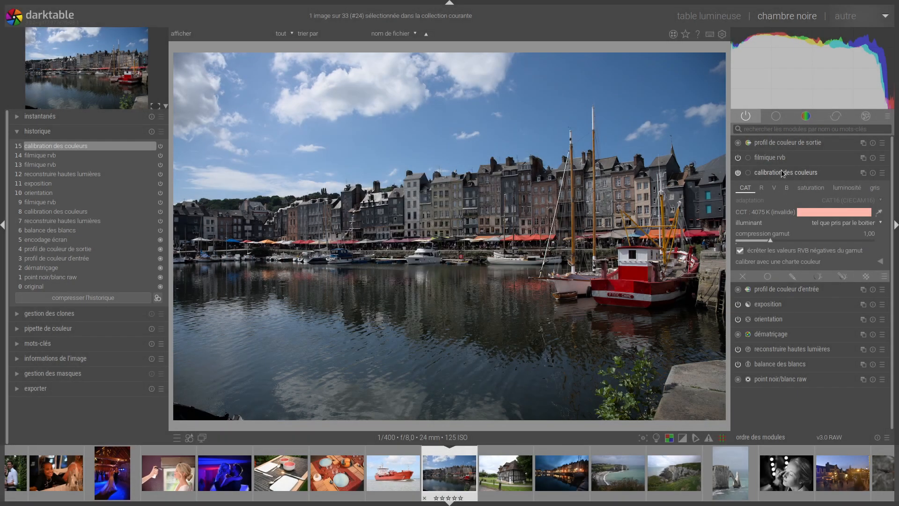
{"action": "left_click", "coordinate": [800, 171]}
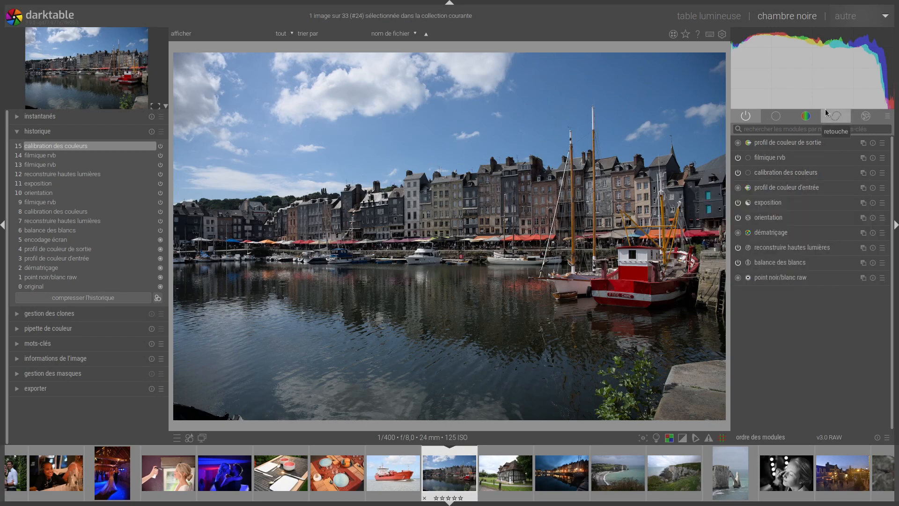
Show the retouche module group and enable correction des objectifs on the harbour image.
{"action": "mouse_move", "coordinate": [805, 99]}
{"action": "left_click", "coordinate": [837, 117]}
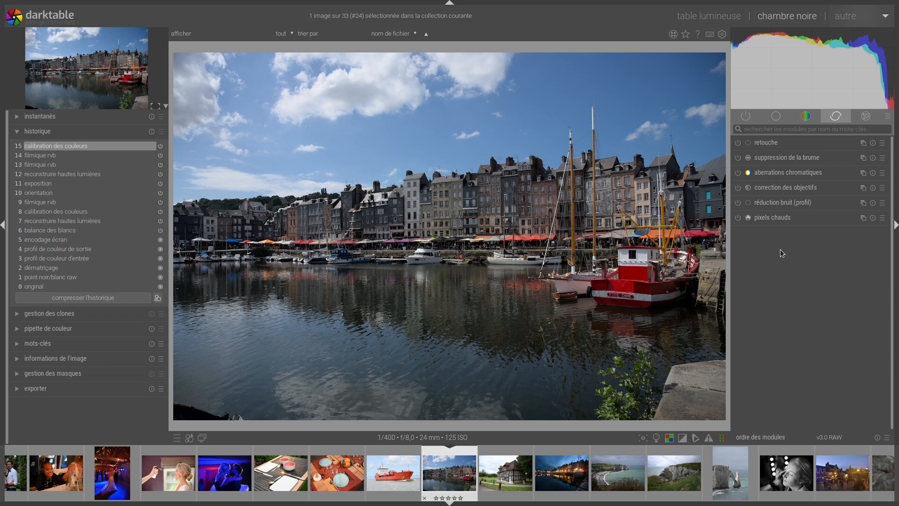
{"action": "left_click", "coordinate": [794, 188]}
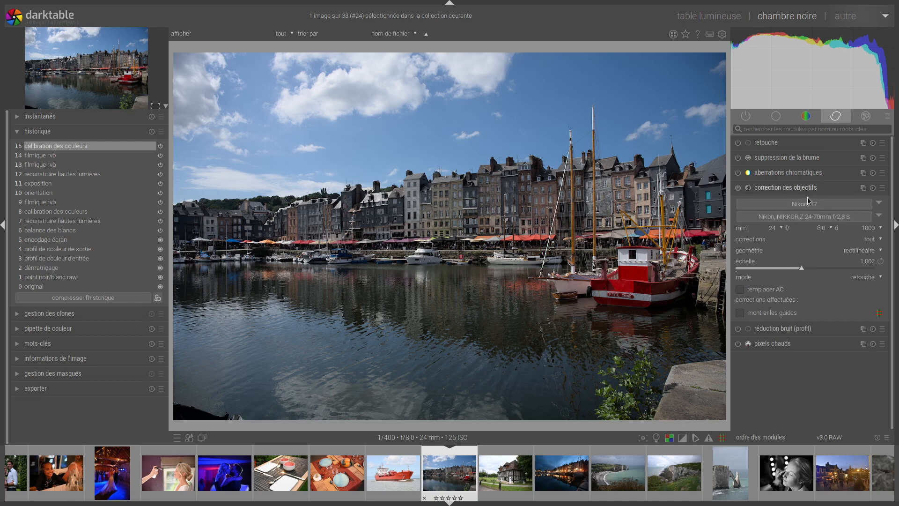
{"action": "left_click", "coordinate": [873, 188]}
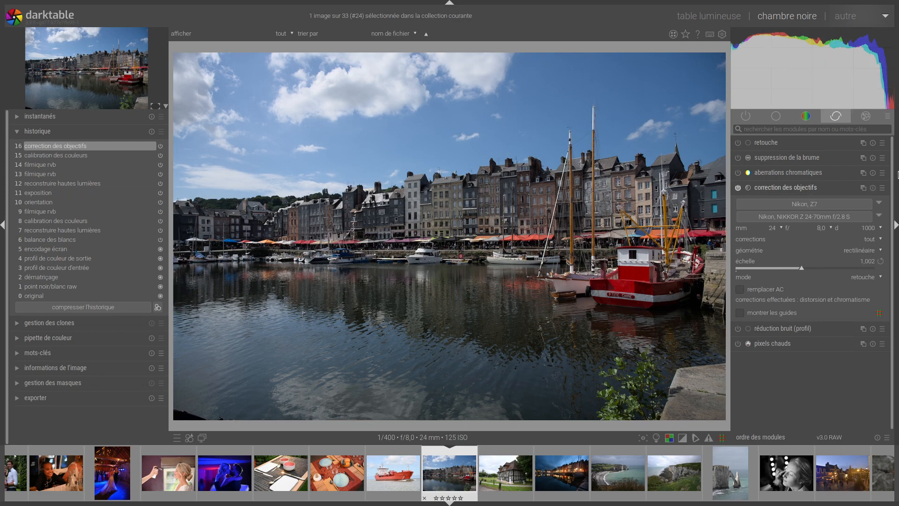
Save the correction des objectifs settings as a preset named Default, applied automatically to matching images, and collapse the module.
{"action": "left_click", "coordinate": [882, 187]}
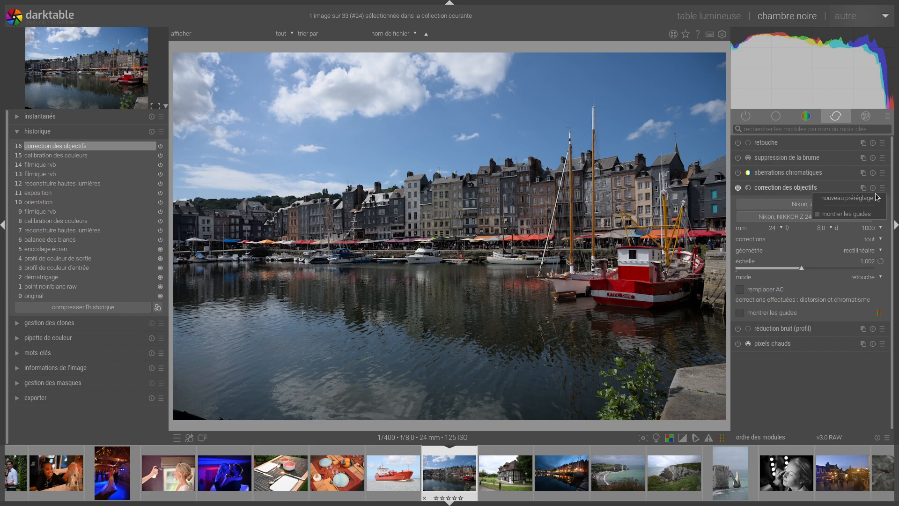
{"action": "left_click", "coordinate": [871, 197]}
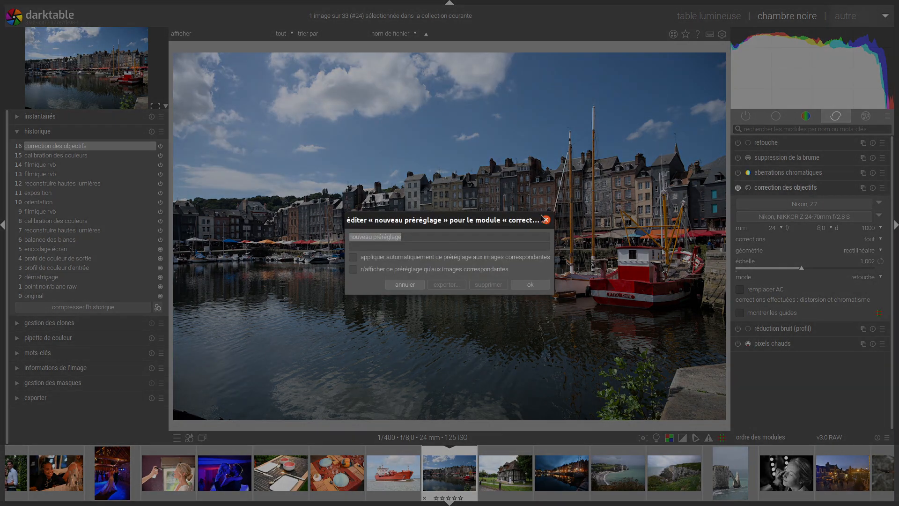
{"action": "type", "text": "Default"}
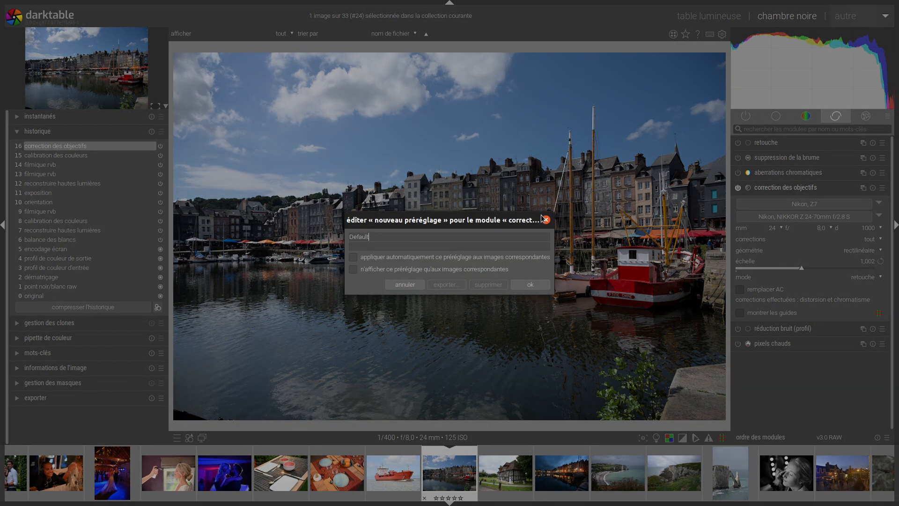
{"action": "left_click", "coordinate": [353, 256]}
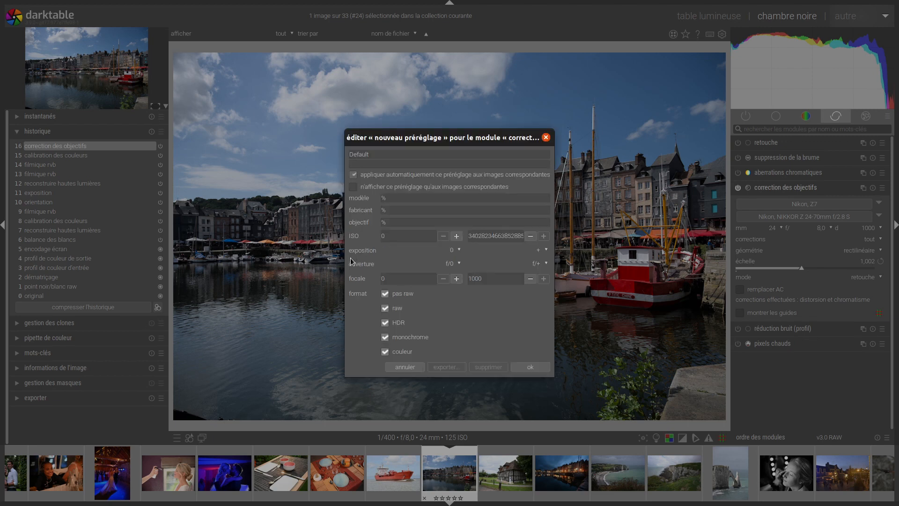
{"action": "left_click", "coordinate": [537, 366]}
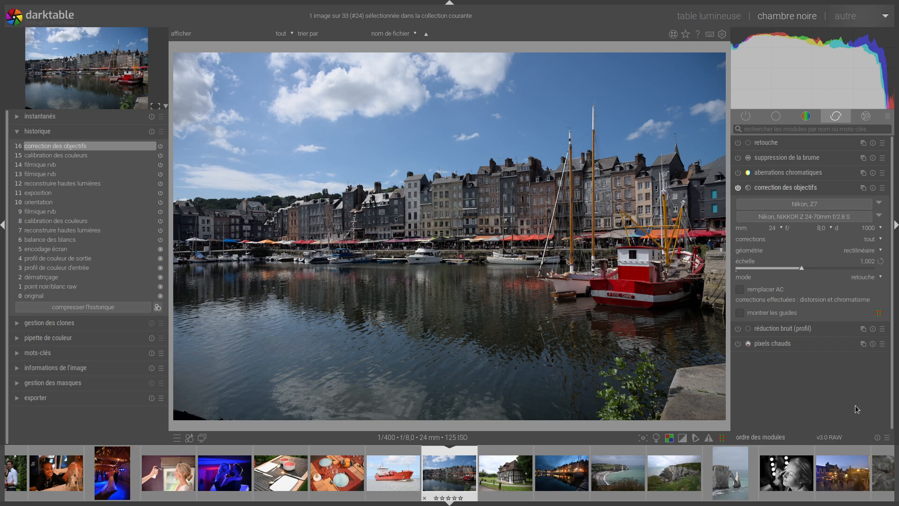
{"action": "left_click", "coordinate": [788, 187]}
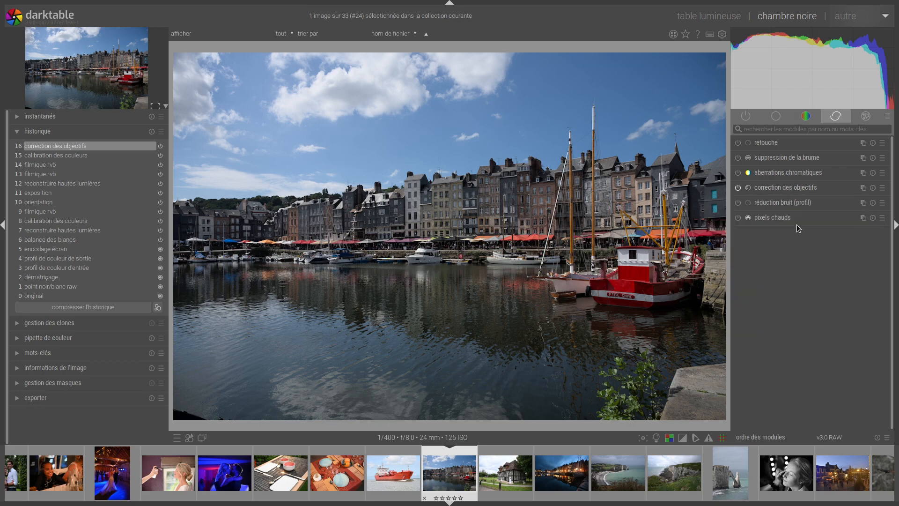
Enable réduction bruit (profil) with the profile found for the image's ISO and raise the Y0 curve's two finest-detail points fully towards doux.
{"action": "left_click", "coordinate": [778, 201]}
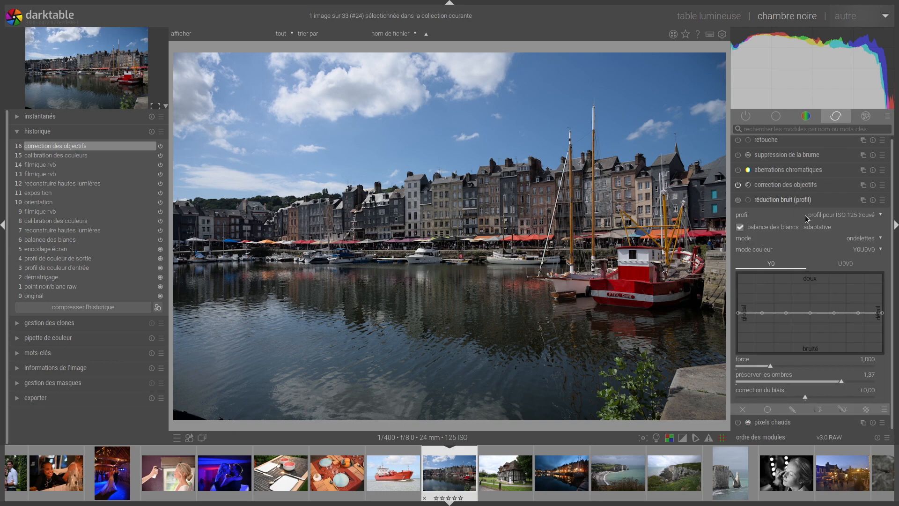
{"action": "left_click", "coordinate": [862, 216]}
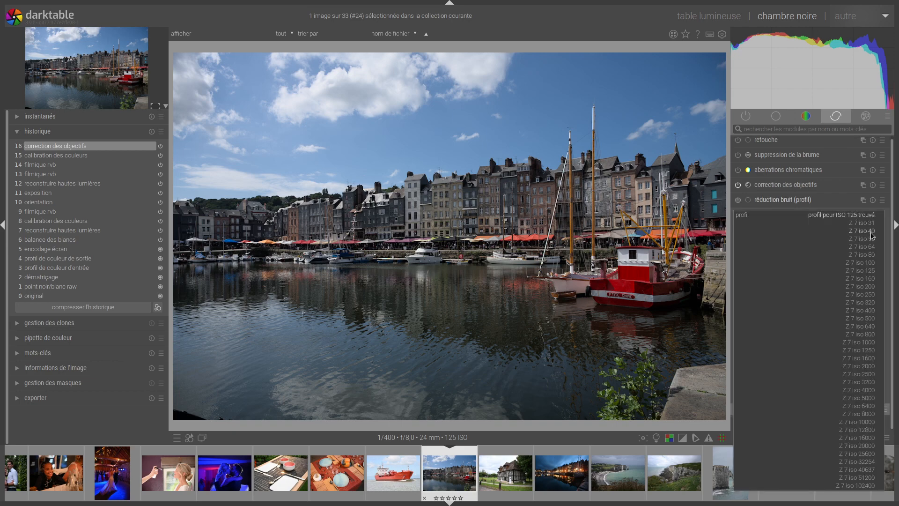
{"action": "left_click", "coordinate": [865, 216]}
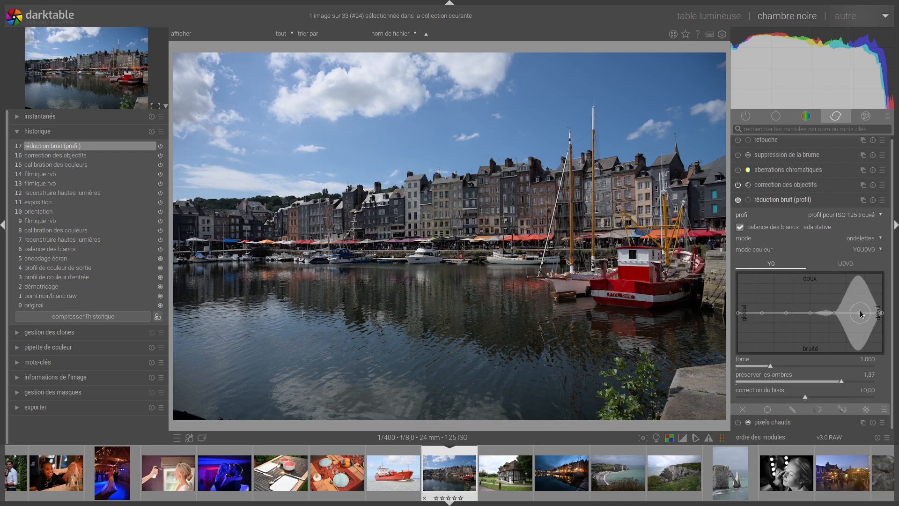
{"action": "left_click_drag", "start_coordinate": [881, 313], "coordinate": [880, 278]}
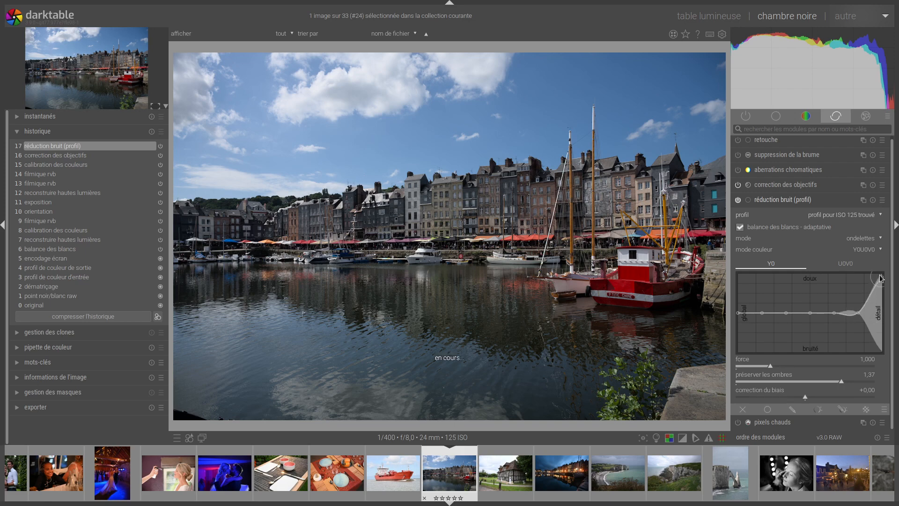
{"action": "left_click_drag", "start_coordinate": [857, 312], "coordinate": [858, 274]}
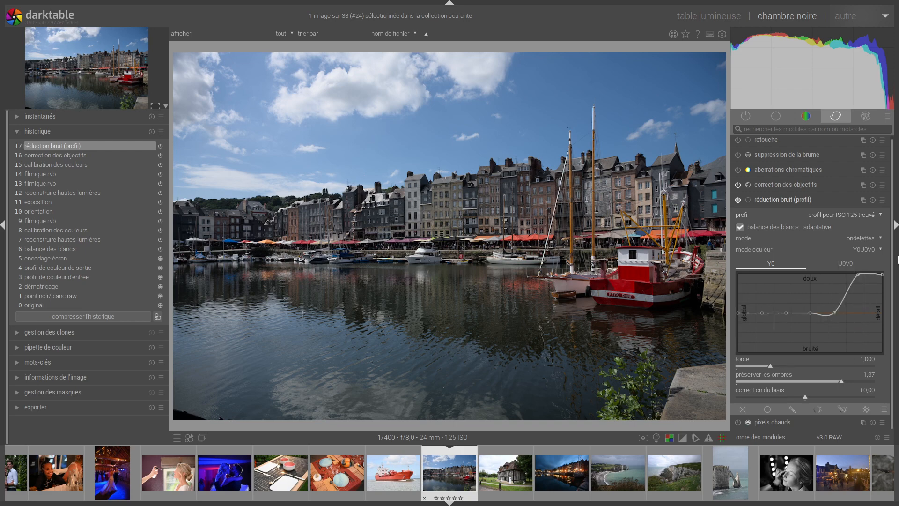
Save the réduction bruit (profil) settings as a preset named Default, applied automatically to matching images, and collapse the module.
{"action": "left_click", "coordinate": [882, 201]}
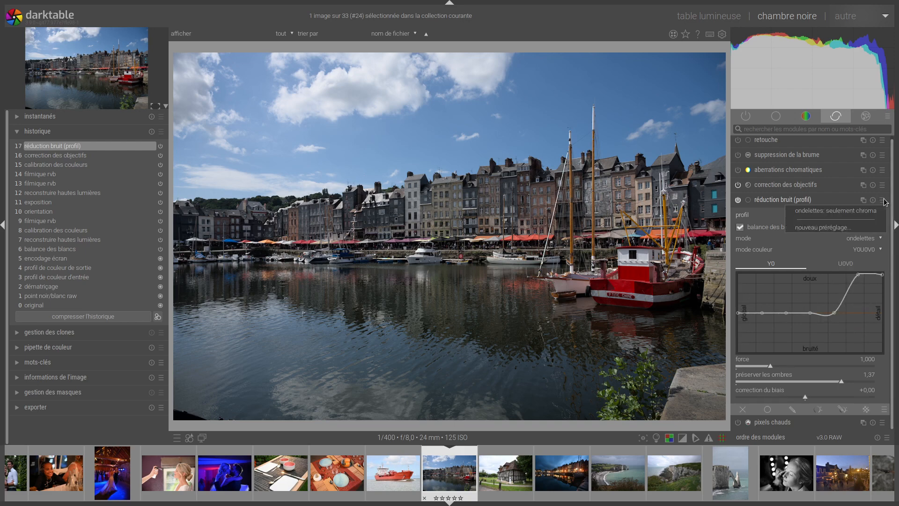
{"action": "left_click", "coordinate": [865, 230]}
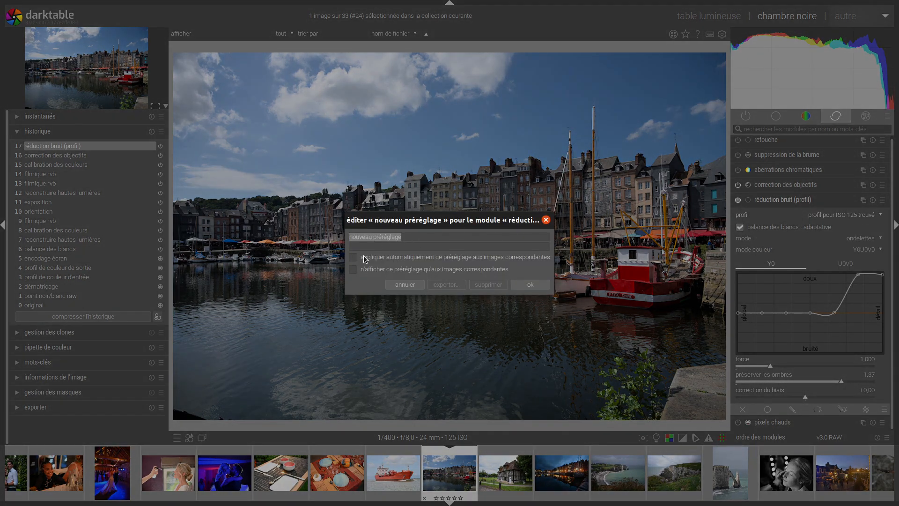
{"action": "left_click", "coordinate": [353, 258]}
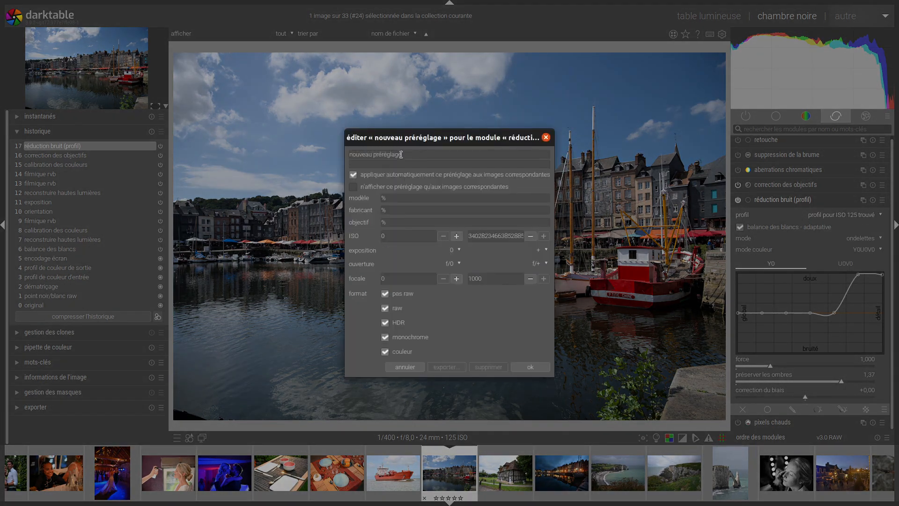
{"action": "type", "text": "Default"}
{"action": "left_click", "coordinate": [530, 367]}
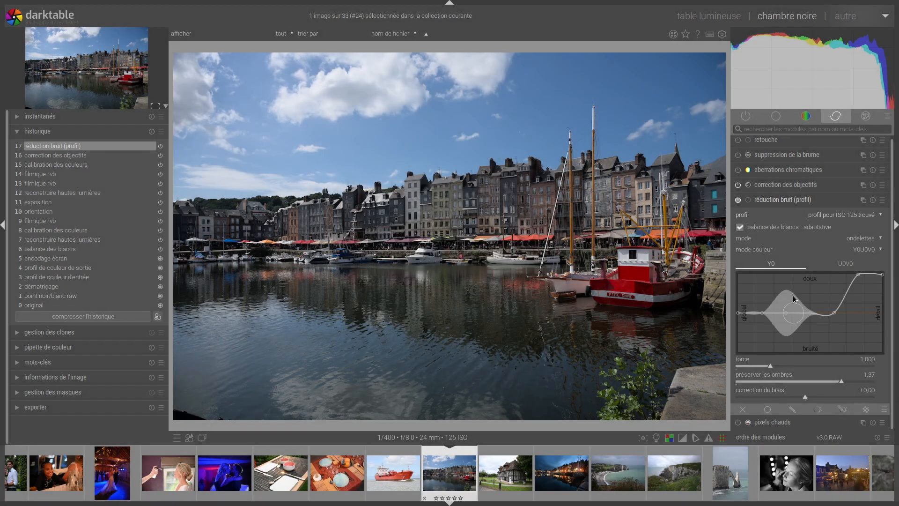
{"action": "left_click", "coordinate": [775, 199]}
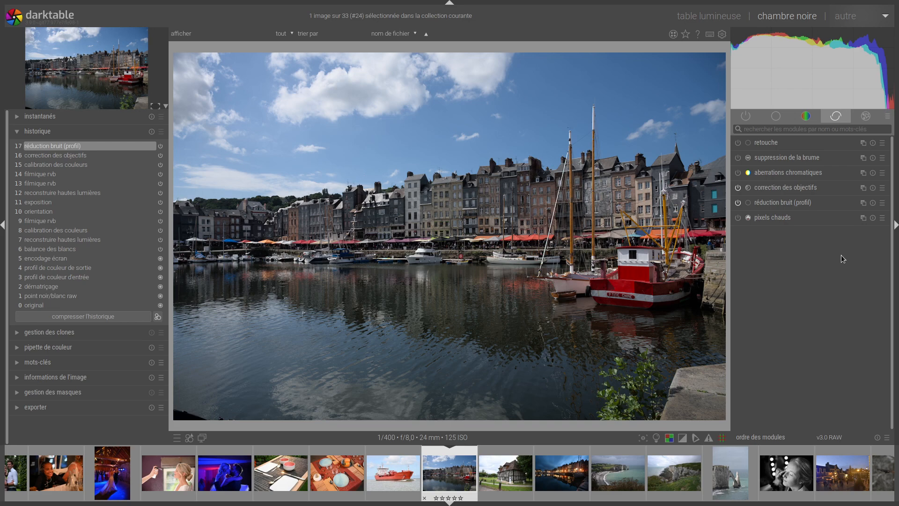
Add égaliseur de contraste to the retouche group of the custom module layout and close the layout manager.
{"action": "left_click", "coordinate": [888, 116]}
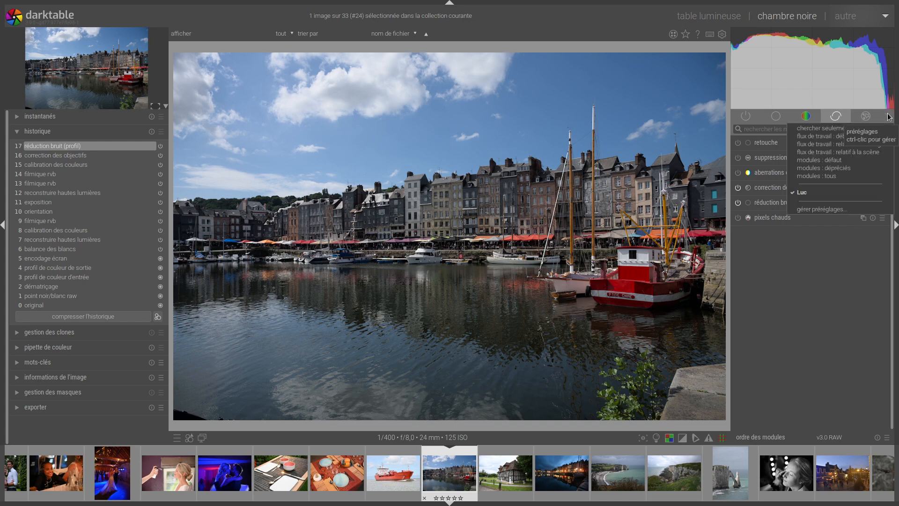
{"action": "left_click", "coordinate": [836, 192]}
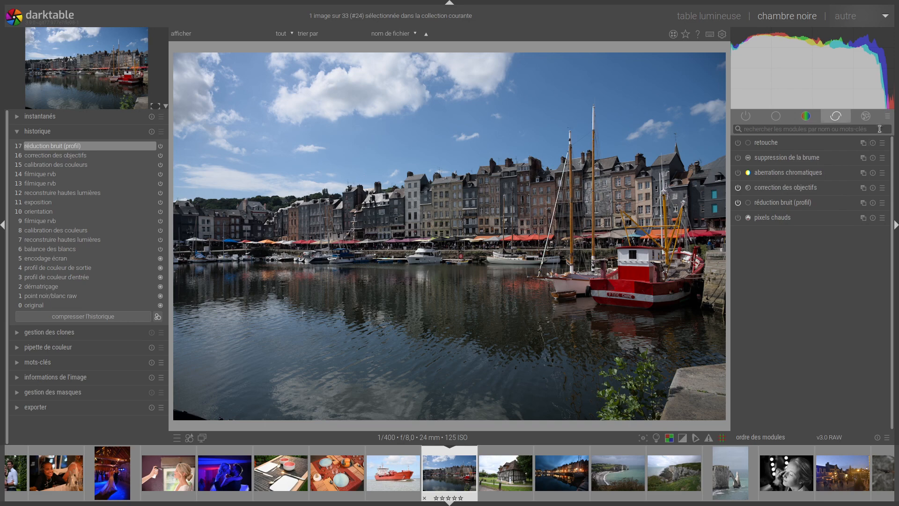
{"action": "left_click", "coordinate": [887, 117]}
{"action": "left_click", "coordinate": [852, 207]}
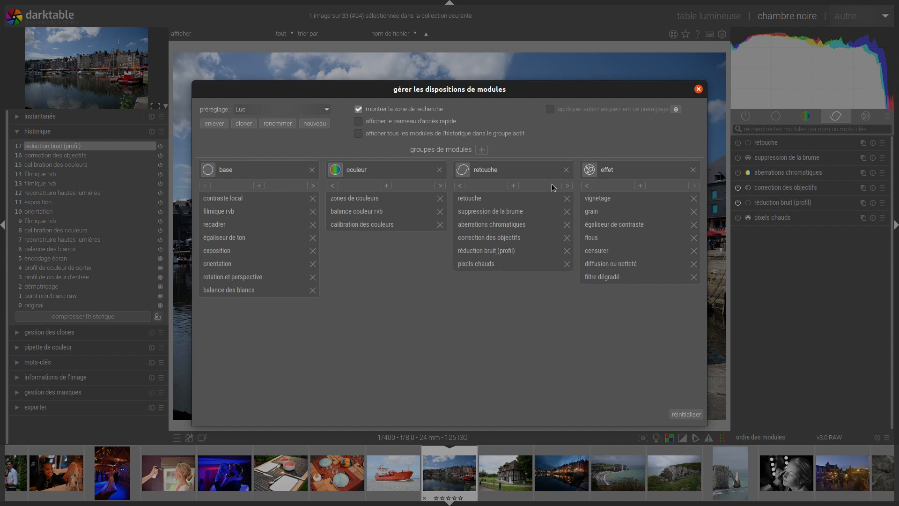
{"action": "left_click", "coordinate": [514, 185]}
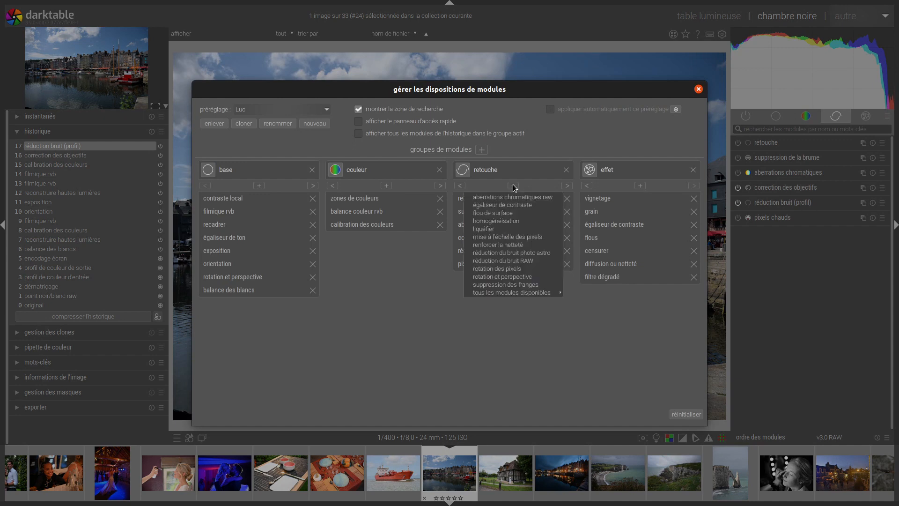
{"action": "mouse_move", "coordinate": [521, 293]}
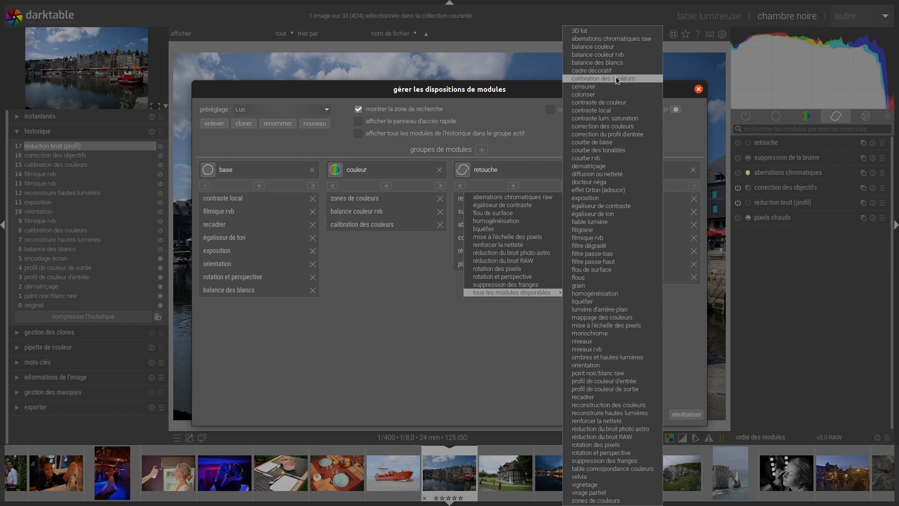
{"action": "left_click", "coordinate": [616, 204]}
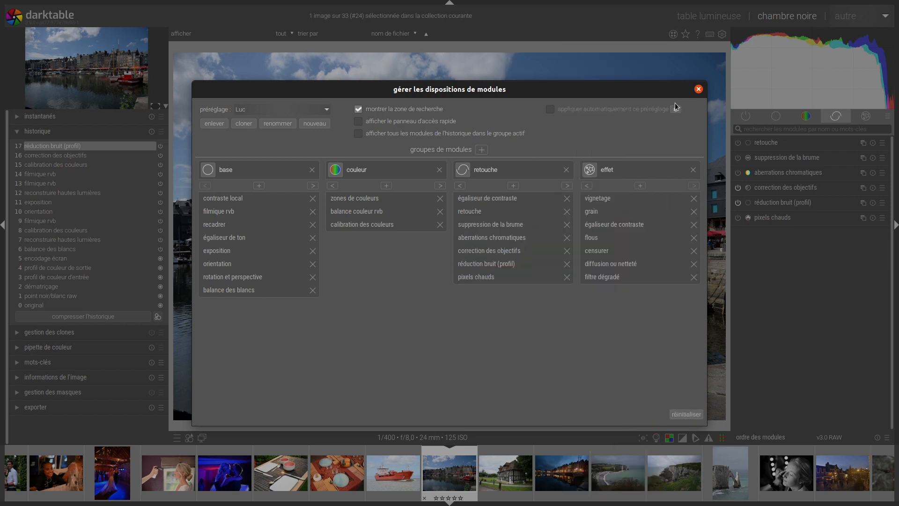
{"action": "left_click", "coordinate": [698, 89]}
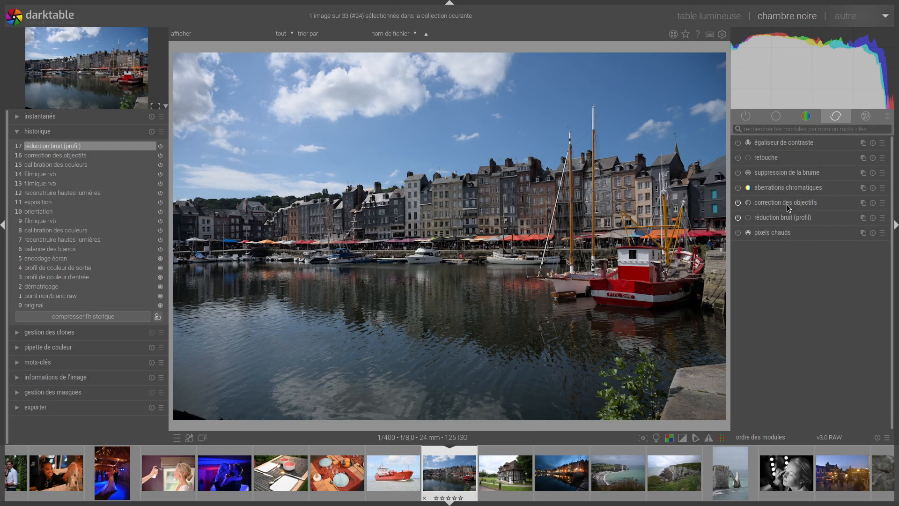
In égaliseur de contraste, narrow the influence radius, raise the luma curve's finest-detail end towards contrasté and shift the neighbouring node towards détail.
{"action": "left_click", "coordinate": [792, 143]}
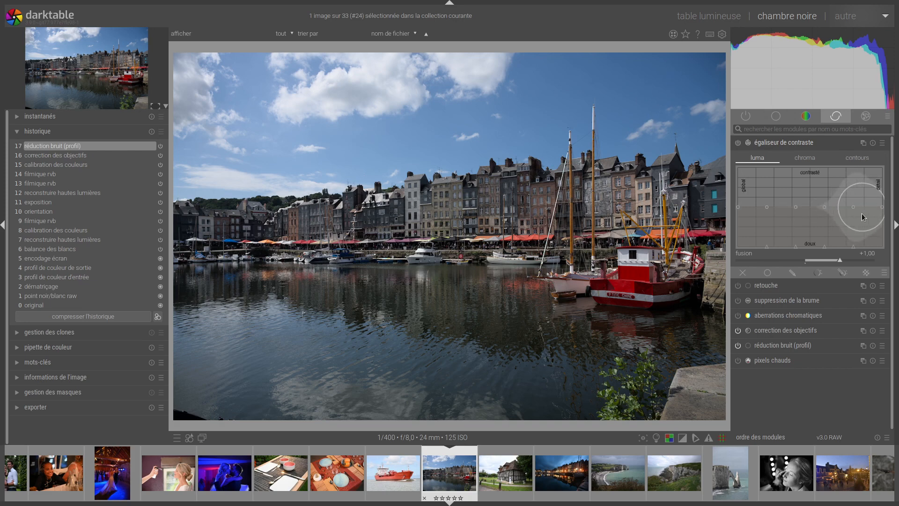
{"action": "scroll", "coordinate": [861, 213], "scroll_direction": "up", "scroll_amount": 10}
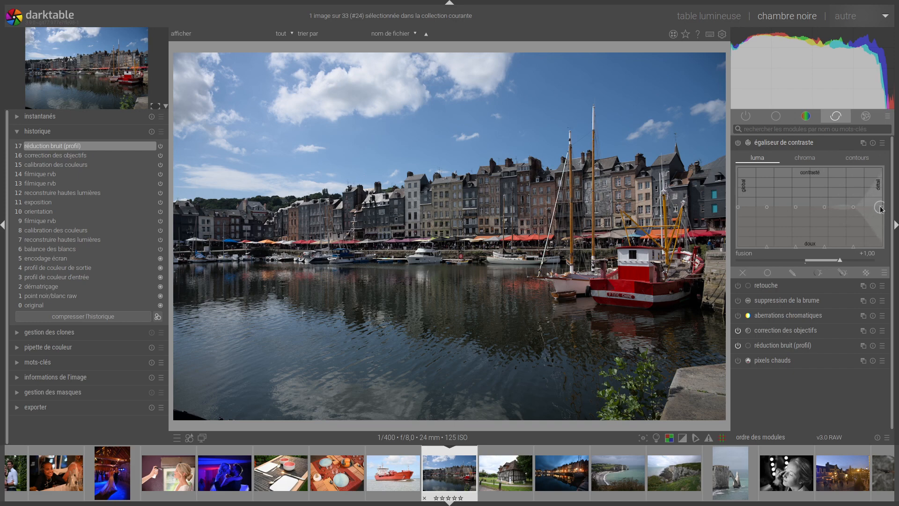
{"action": "left_click_drag", "start_coordinate": [880, 209], "coordinate": [879, 175]}
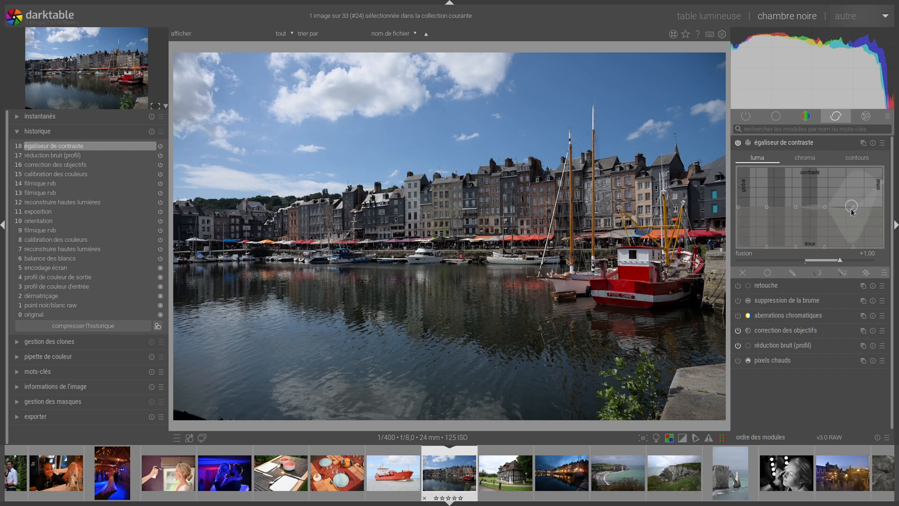
{"action": "left_click_drag", "start_coordinate": [851, 212], "coordinate": [854, 207]}
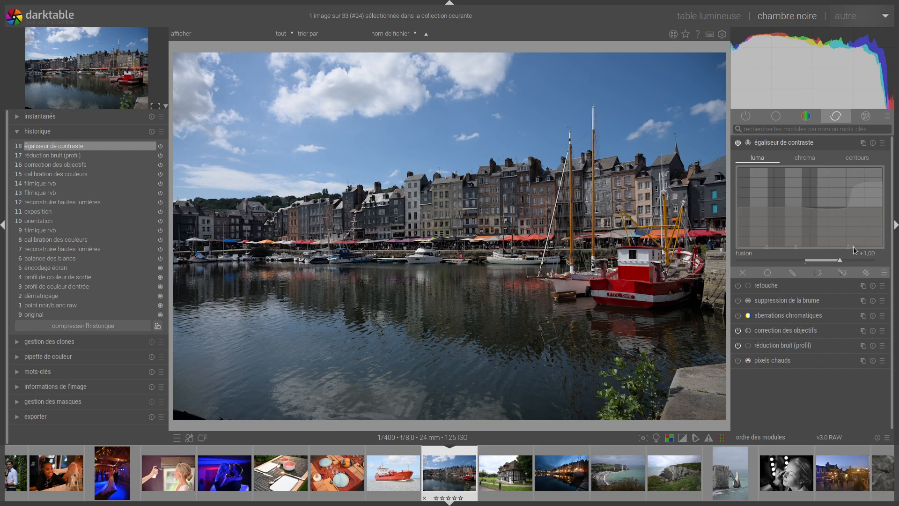
{"action": "left_click_drag", "start_coordinate": [853, 247], "coordinate": [866, 252]}
{"action": "key", "text": "ctrl+plus"}
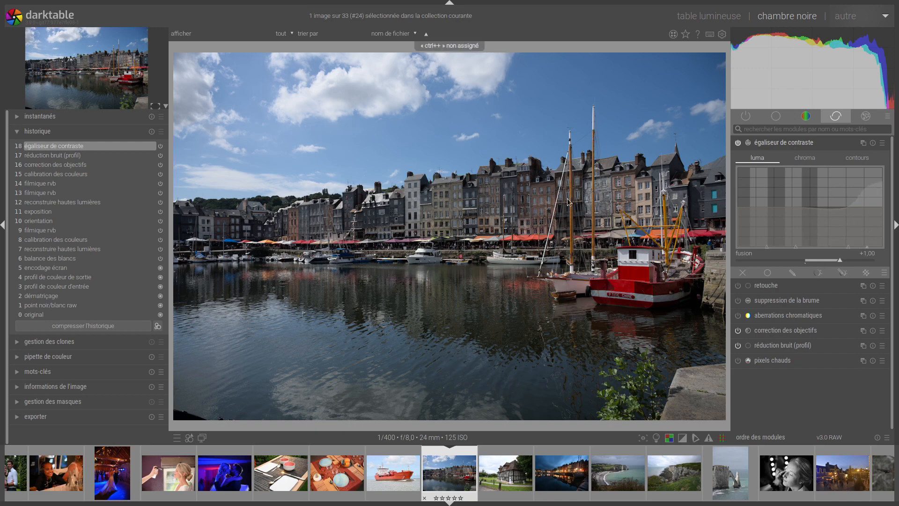
{"action": "left_click", "coordinate": [165, 106]}
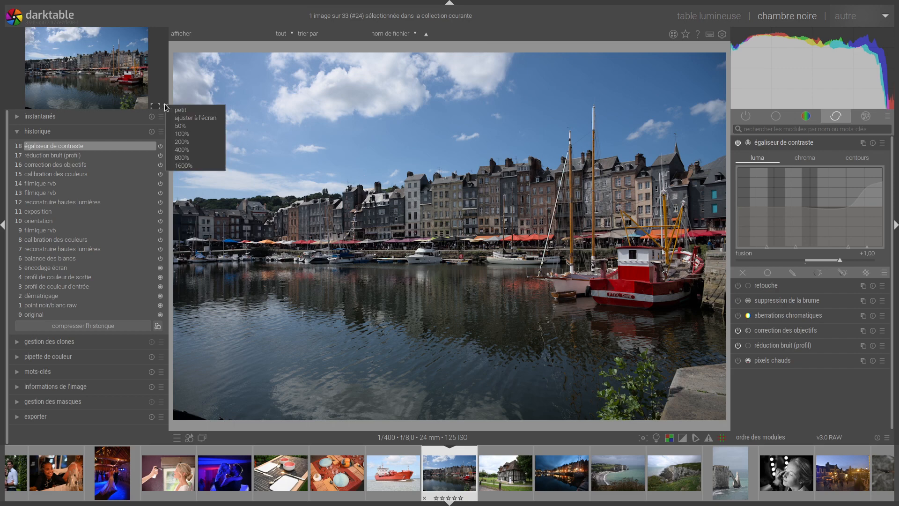
{"action": "left_click", "coordinate": [185, 134]}
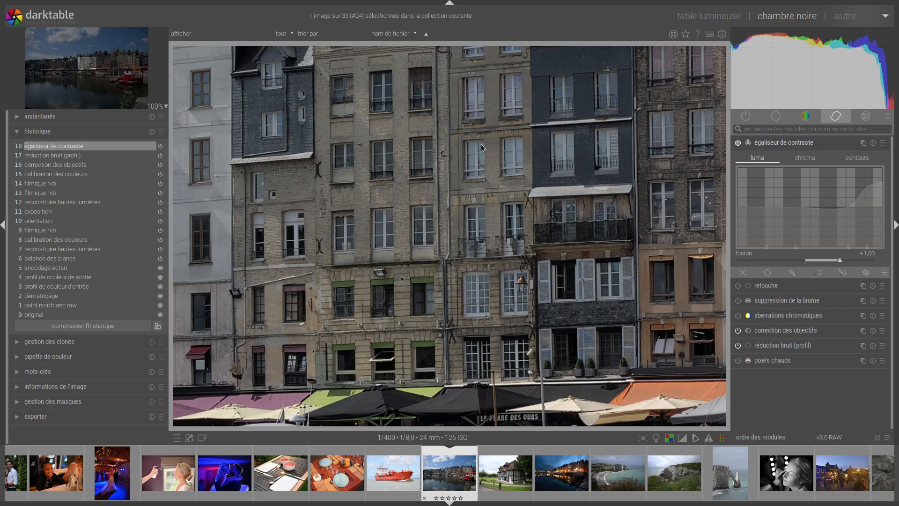
{"action": "left_click_drag", "start_coordinate": [481, 148], "coordinate": [490, 382]}
{"action": "left_click_drag", "start_coordinate": [426, 337], "coordinate": [611, 195]}
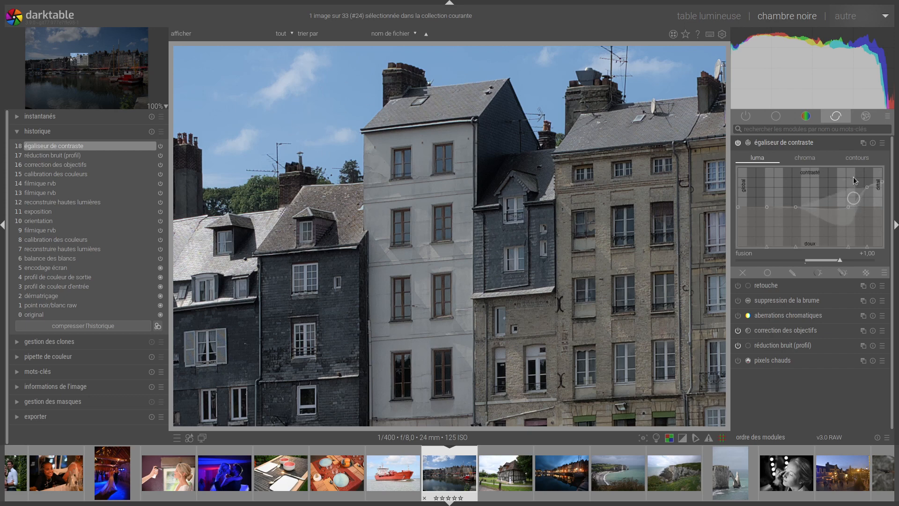
Save the égaliseur de contraste settings as preset Default, applied automatically to images up to ISO 800, and collapse the module.
{"action": "left_click", "coordinate": [882, 142]}
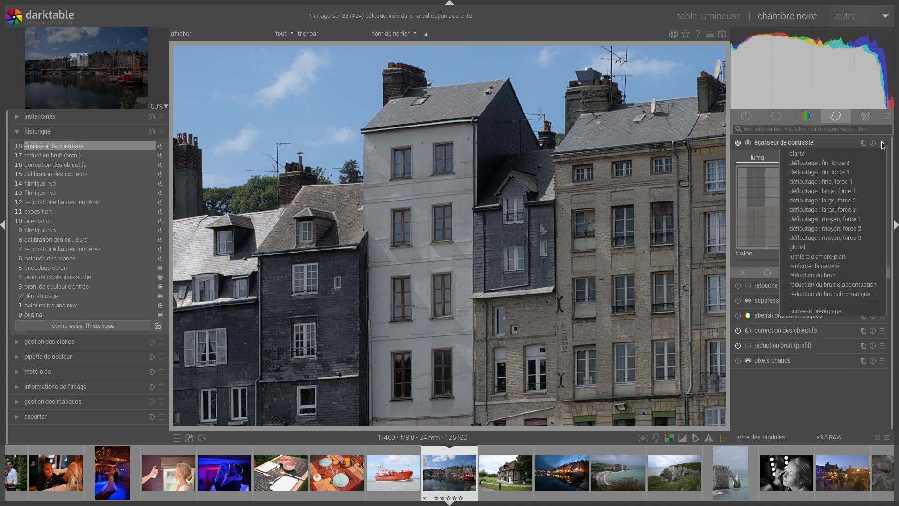
{"action": "left_click", "coordinate": [843, 309]}
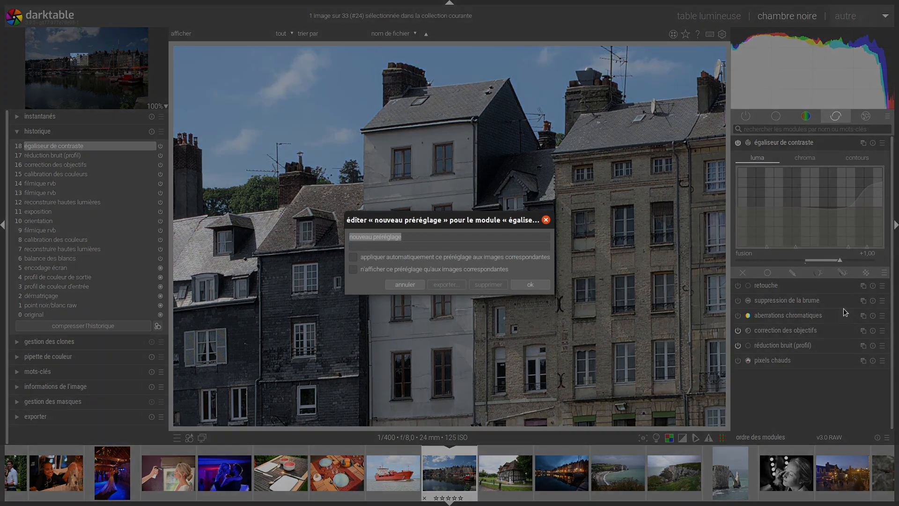
{"action": "type", "text": "De"}
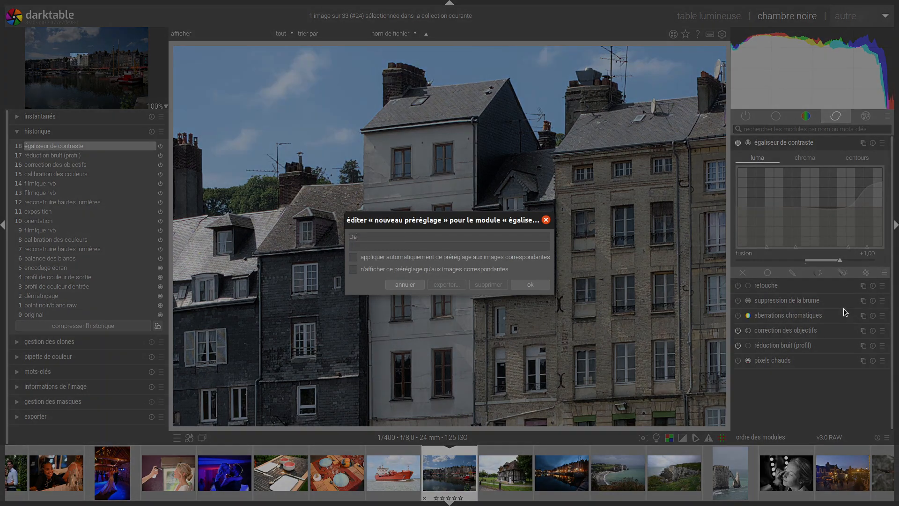
{"action": "type", "text": "fault"}
{"action": "left_click", "coordinate": [364, 256]}
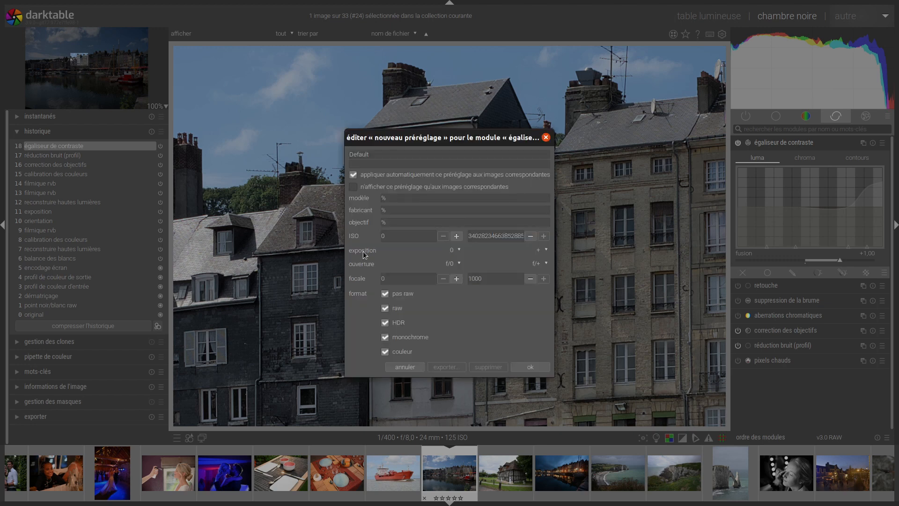
{"action": "left_click_drag", "start_coordinate": [469, 234], "coordinate": [542, 238]}
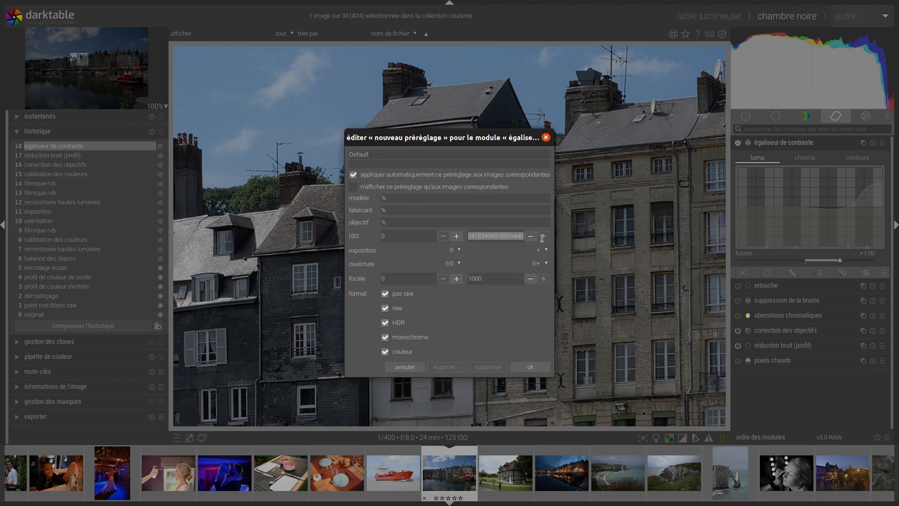
{"action": "key", "text": "BackSpace"}
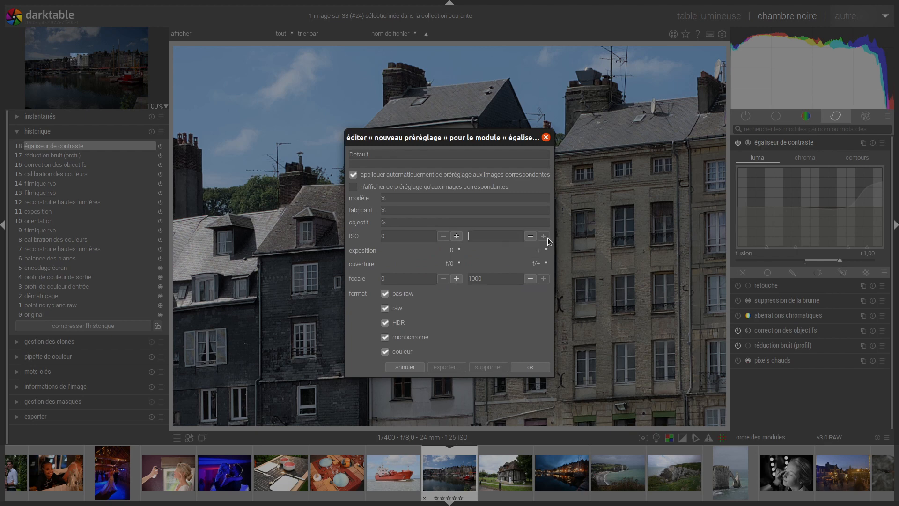
{"action": "type", "text": "800"}
{"action": "left_click", "coordinate": [539, 369]}
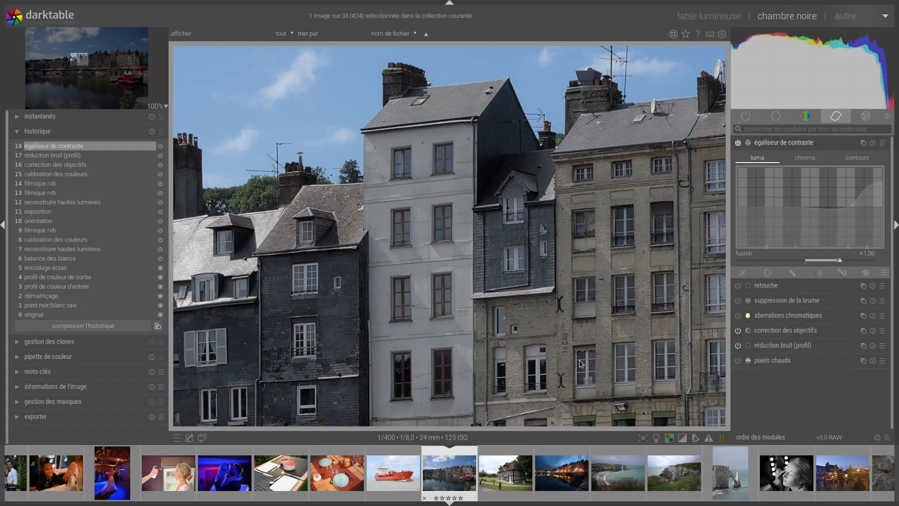
{"action": "left_click", "coordinate": [794, 140]}
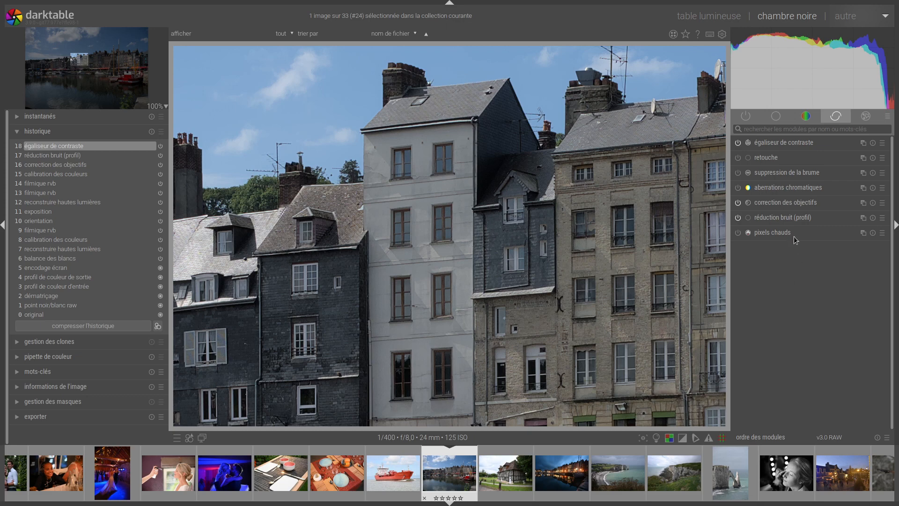
Enable contraste local in the base module group and compare the whole harbour image with the effect off and on.
{"action": "left_click", "coordinate": [778, 116]}
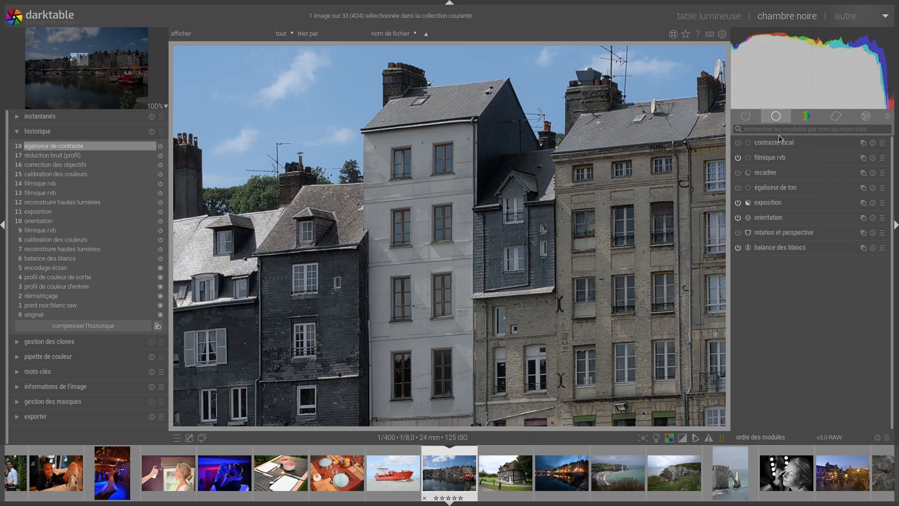
{"action": "left_click", "coordinate": [738, 143]}
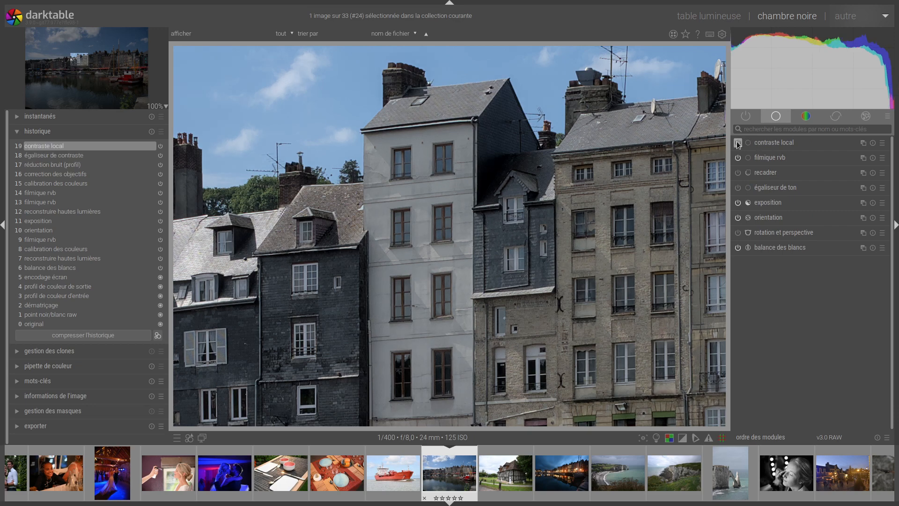
{"action": "key", "text": "ctrl+minus"}
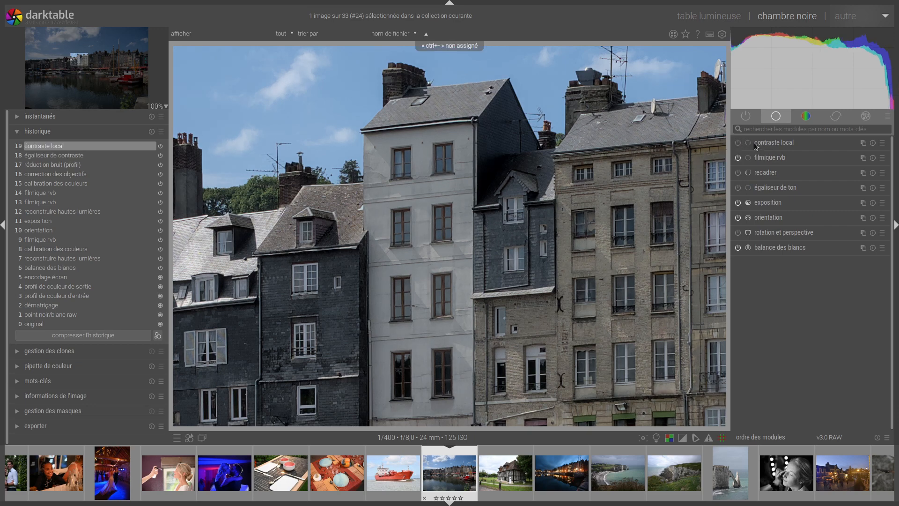
{"action": "left_click", "coordinate": [791, 146]}
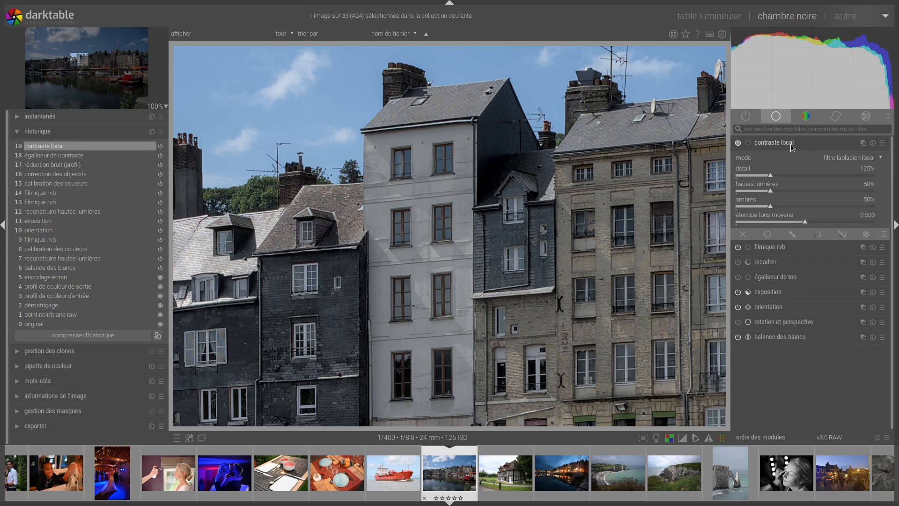
{"action": "left_click", "coordinate": [166, 108]}
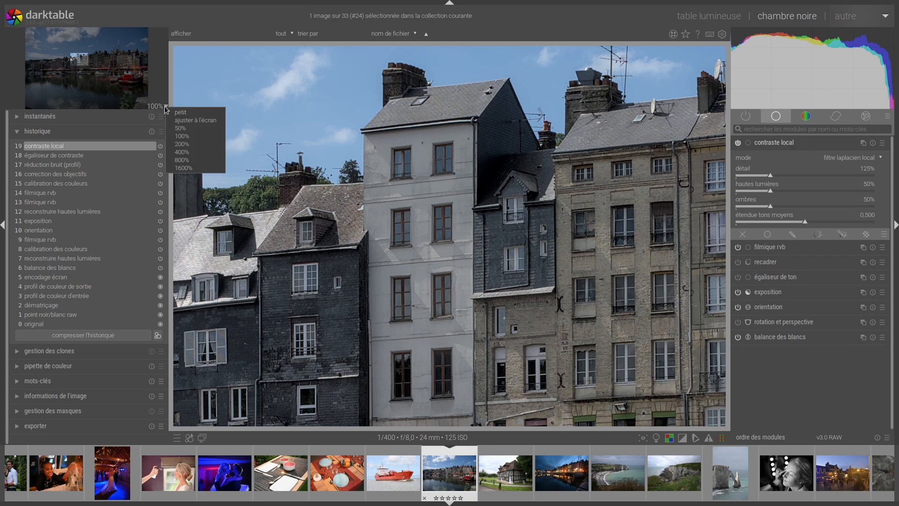
{"action": "left_click", "coordinate": [188, 120]}
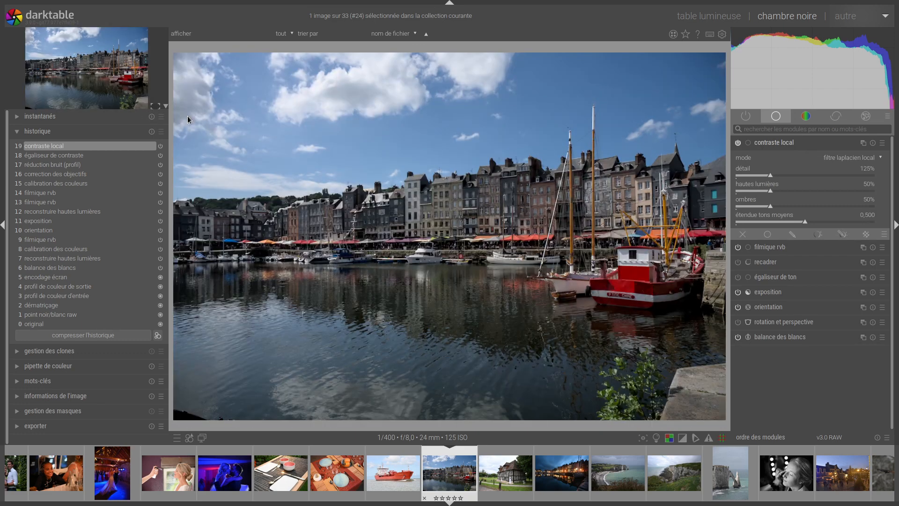
{"action": "left_click", "coordinate": [738, 143]}
{"action": "left_click", "coordinate": [737, 144]}
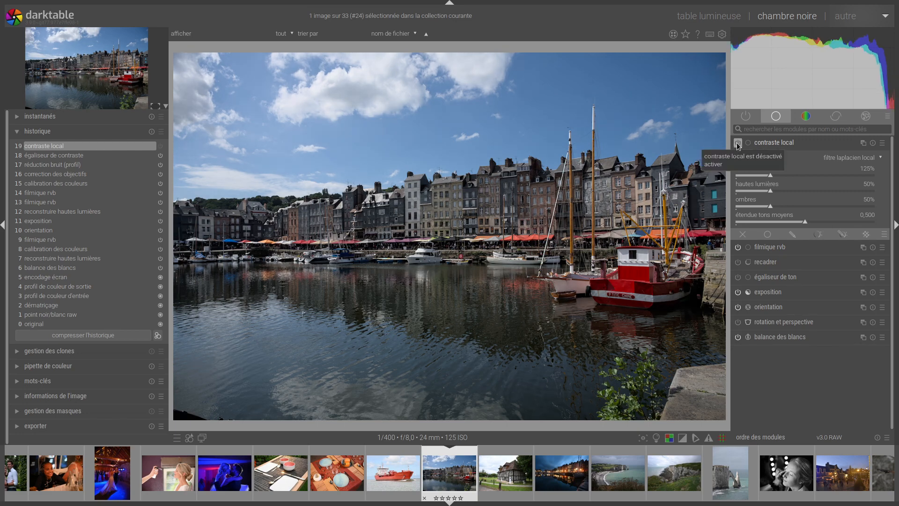
{"action": "left_click", "coordinate": [737, 143]}
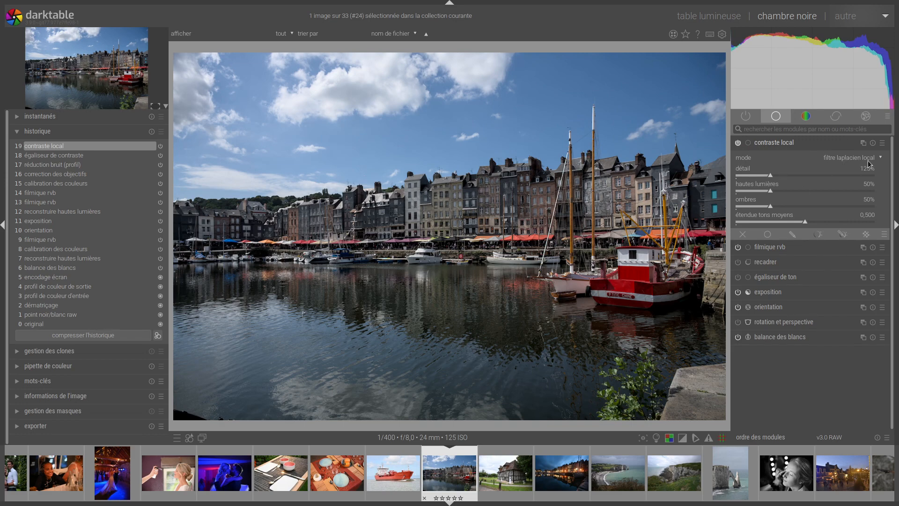
Save the contraste local settings as a preset named Default, applied automatically to matching images.
{"action": "left_click", "coordinate": [882, 144]}
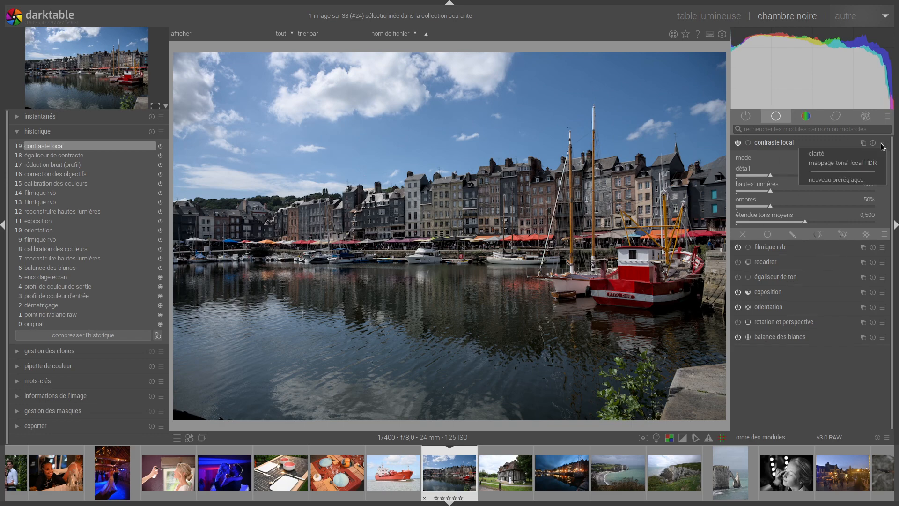
{"action": "left_click", "coordinate": [860, 181]}
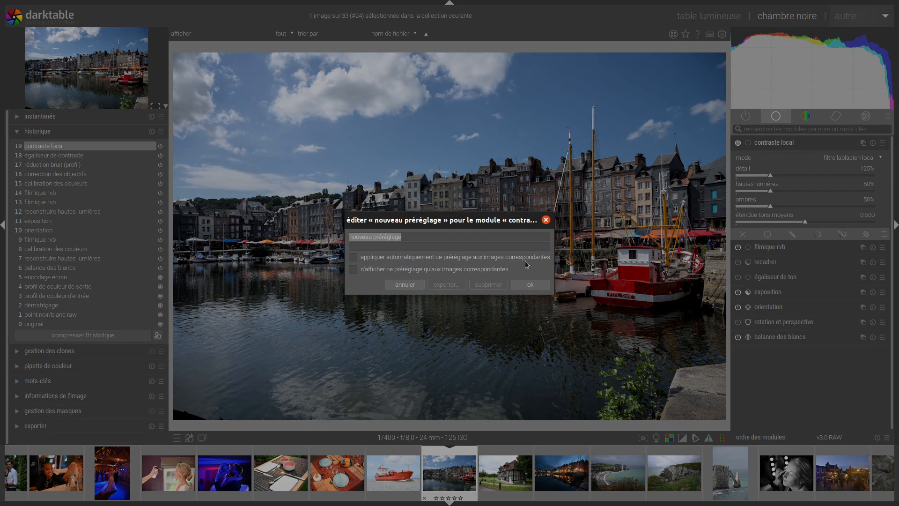
{"action": "type", "text": "Default"}
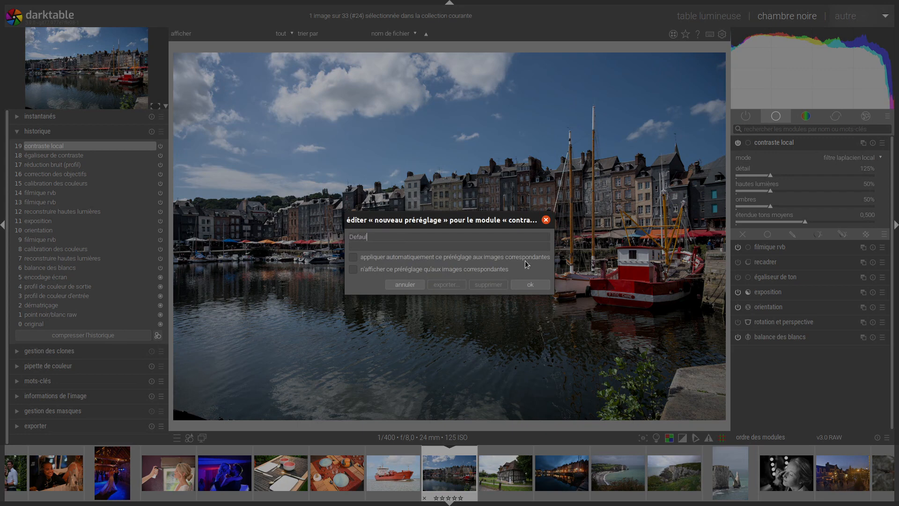
{"action": "left_click", "coordinate": [353, 257]}
{"action": "left_click", "coordinate": [532, 366]}
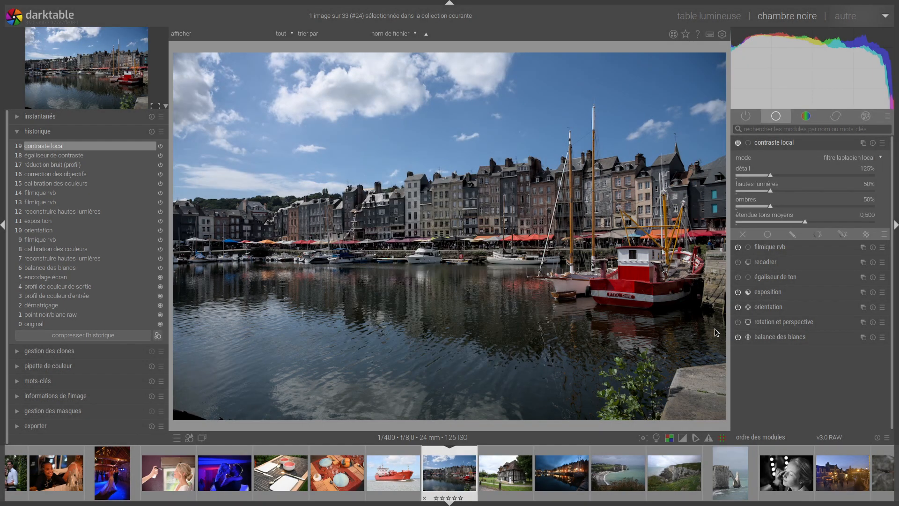
View the harbour image's original history state and compress its development history.
{"action": "left_click", "coordinate": [789, 143]}
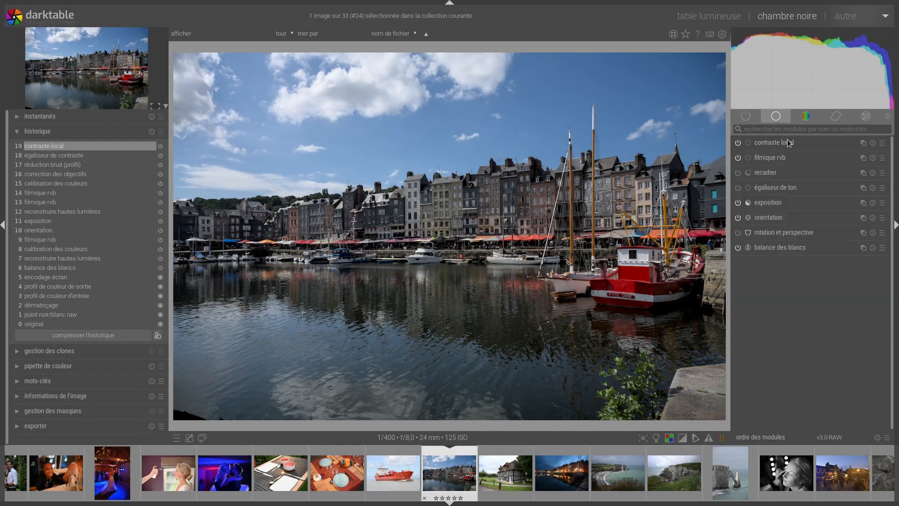
{"action": "left_click", "coordinate": [36, 325]}
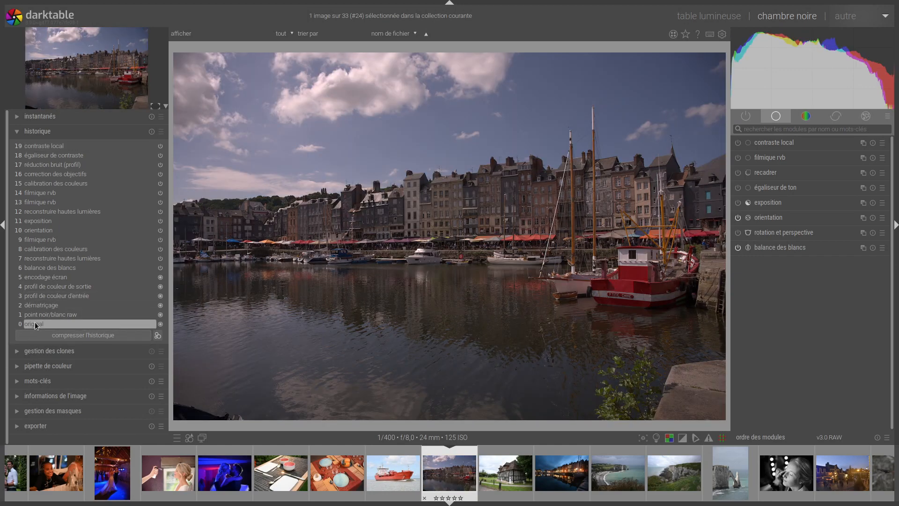
{"action": "left_click", "coordinate": [60, 335]}
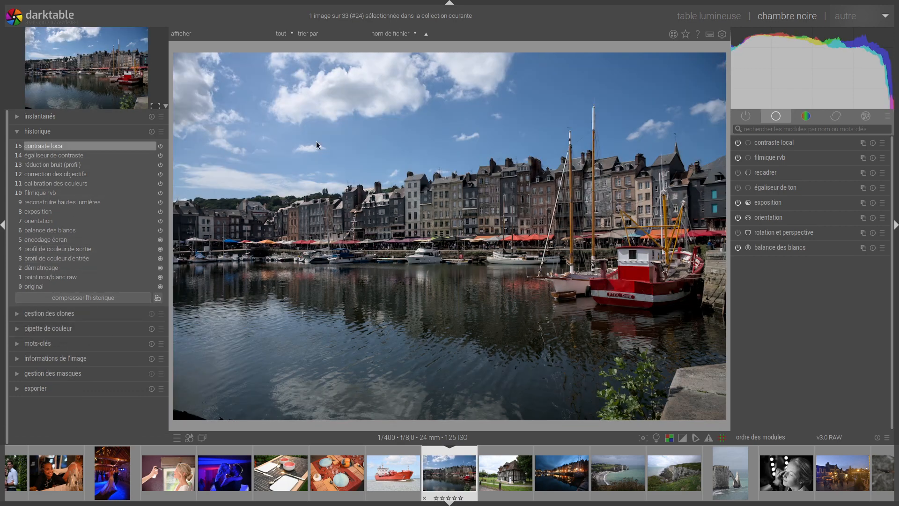
Open the snowy landscape with the chalet from the table lumineuse in the chambre noire and slightly raise its exposure from the histogram.
{"action": "mouse_move", "coordinate": [873, 97]}
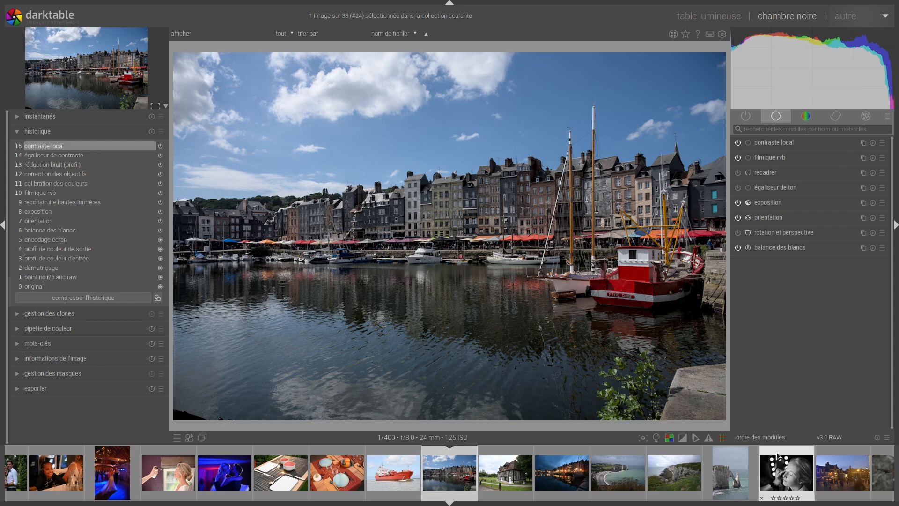
{"action": "scroll", "coordinate": [789, 468], "scroll_direction": "down", "scroll_amount": 5}
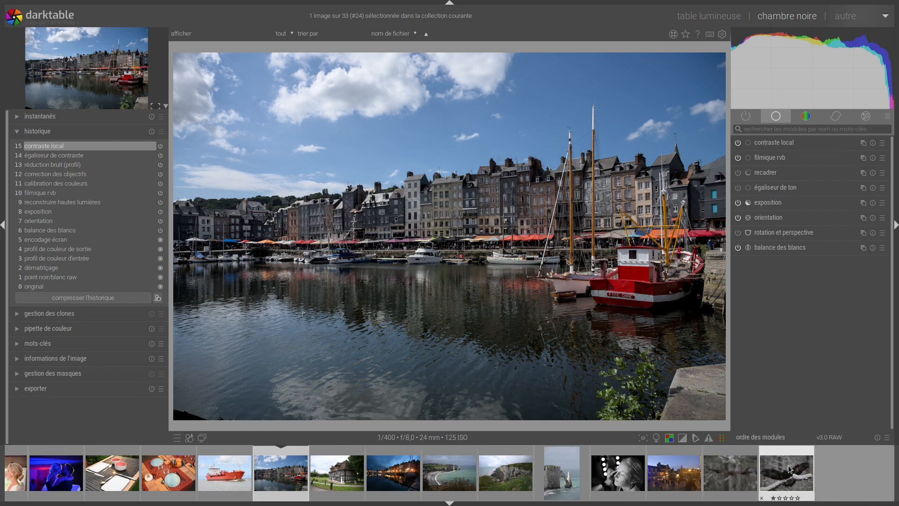
{"action": "scroll", "coordinate": [789, 468], "scroll_direction": "up", "scroll_amount": 3}
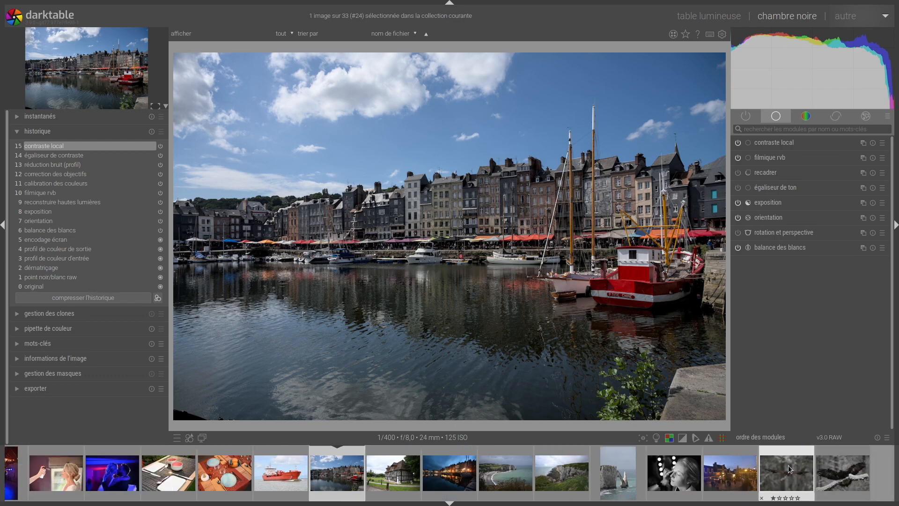
{"action": "scroll", "coordinate": [616, 476], "scroll_direction": "up", "scroll_amount": 1}
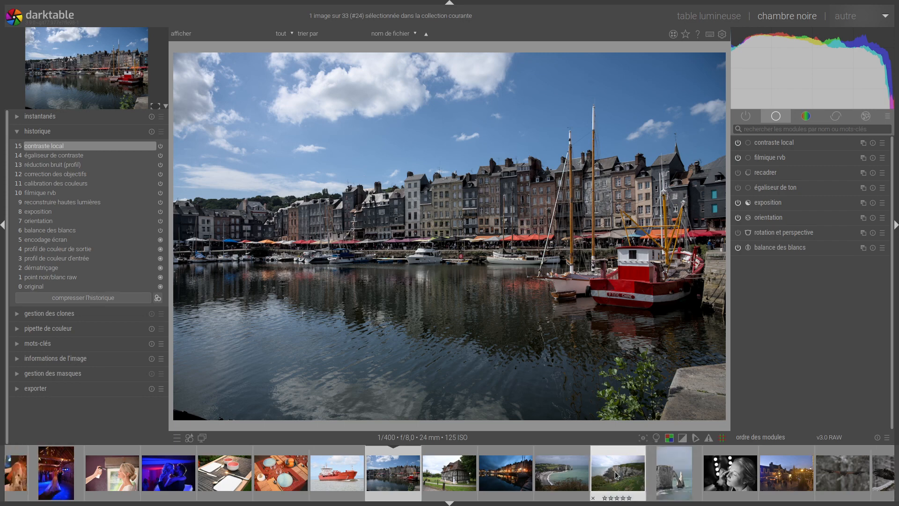
{"action": "scroll", "coordinate": [617, 475], "scroll_direction": "up", "scroll_amount": 7}
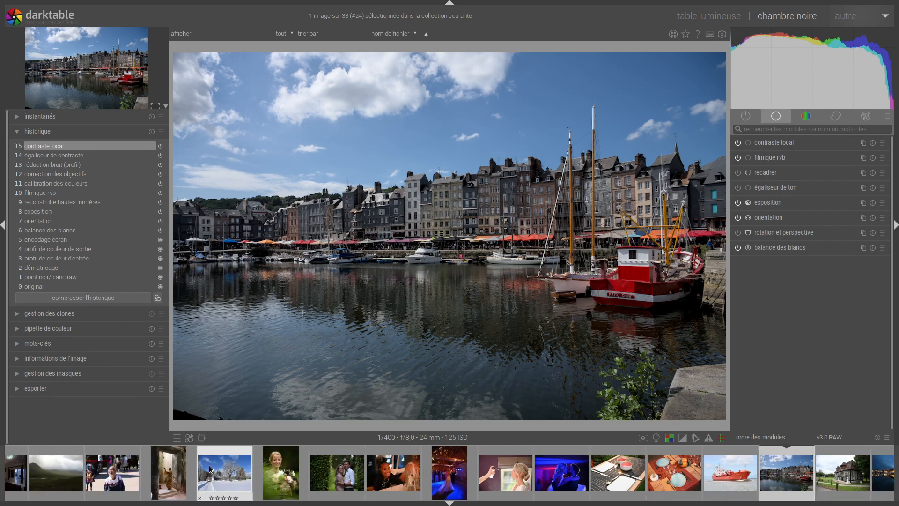
{"action": "key", "text": "l"}
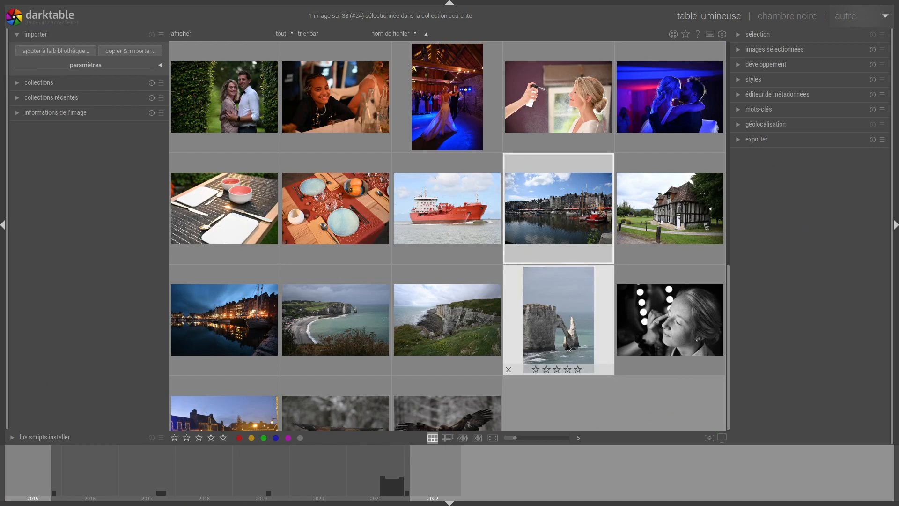
{"action": "scroll", "coordinate": [567, 344], "scroll_direction": "up", "scroll_amount": 3}
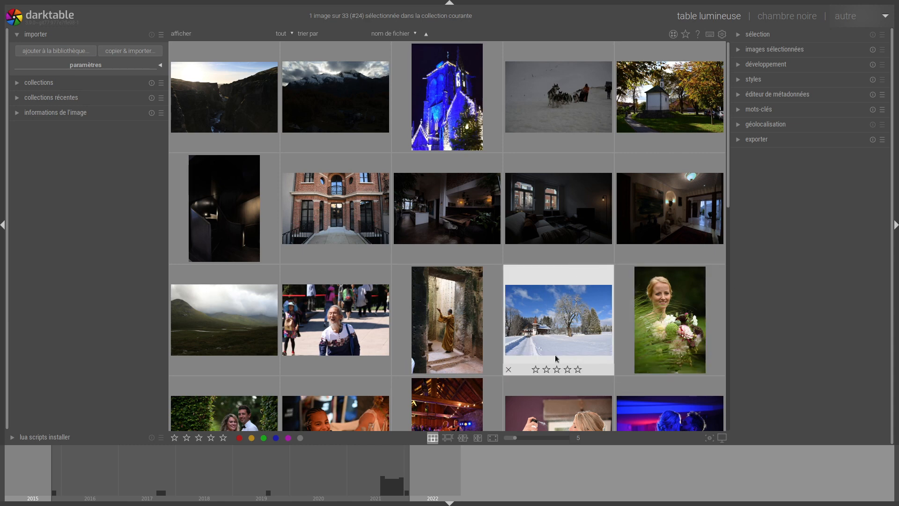
{"action": "mouse_move", "coordinate": [556, 358]}
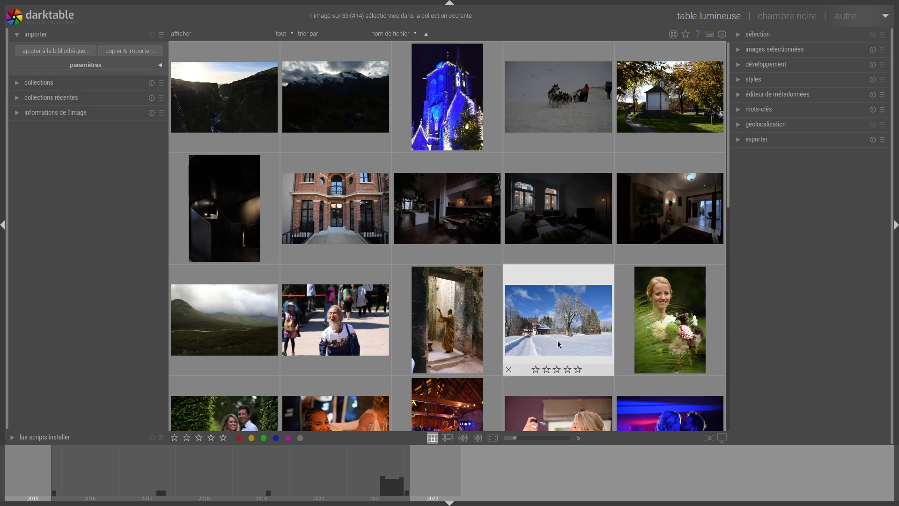
{"action": "double_click", "coordinate": [558, 344]}
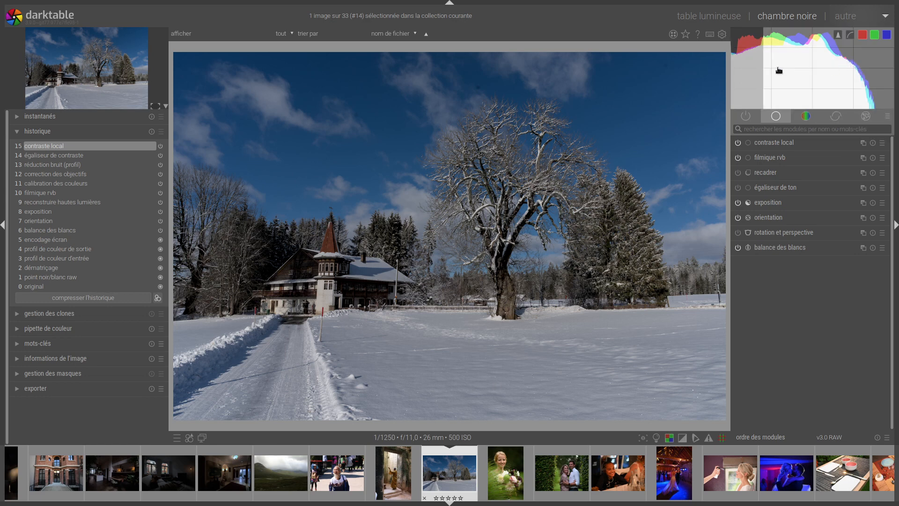
{"action": "left_click_drag", "start_coordinate": [780, 70], "coordinate": [810, 76]}
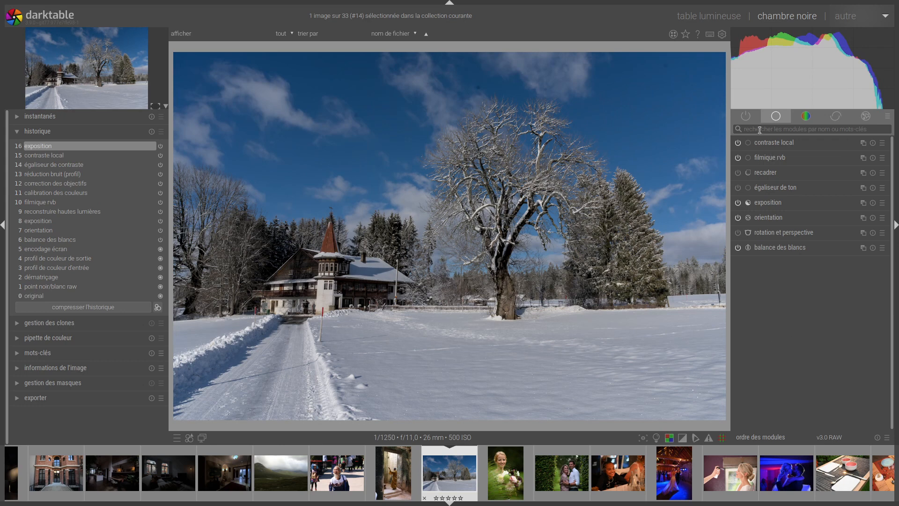
In the égaliseur de ton mask settings, set compensation de contraste masque to -0,70 EV and display the exposure mask.
{"action": "left_click", "coordinate": [780, 188]}
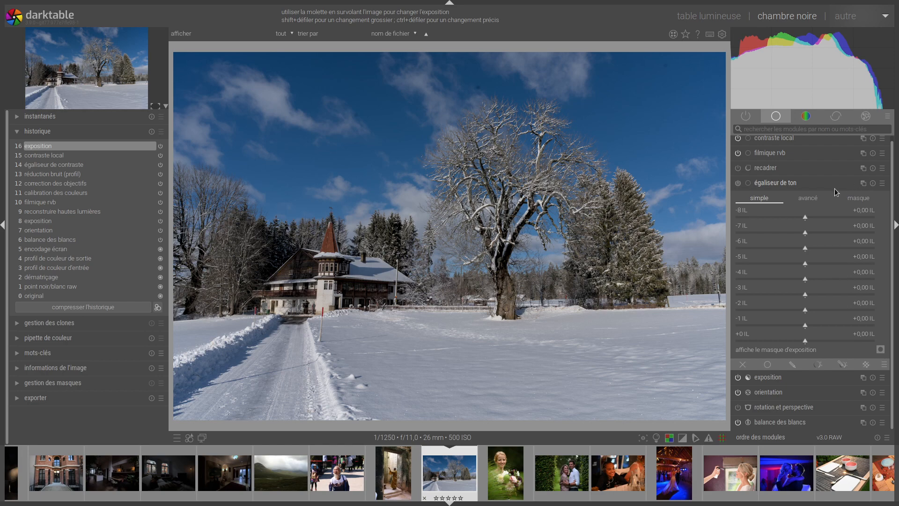
{"action": "left_click", "coordinate": [801, 201]}
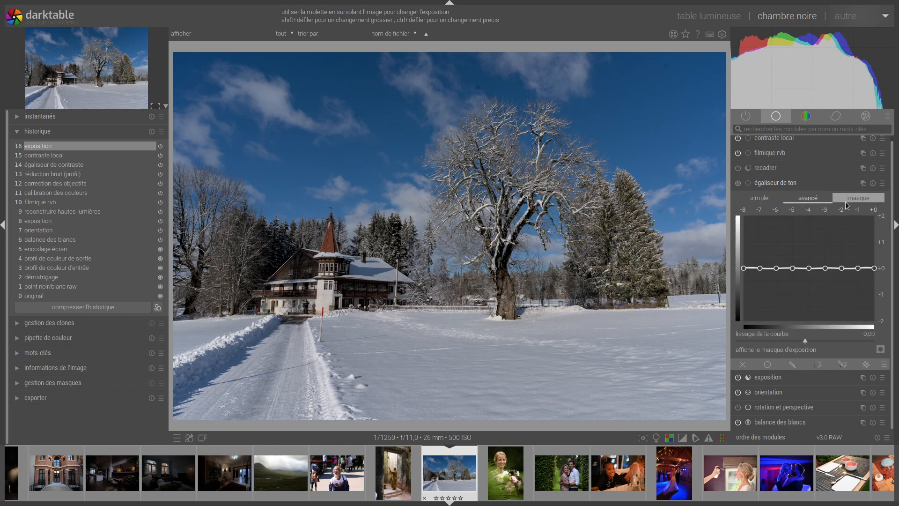
{"action": "left_click", "coordinate": [867, 201]}
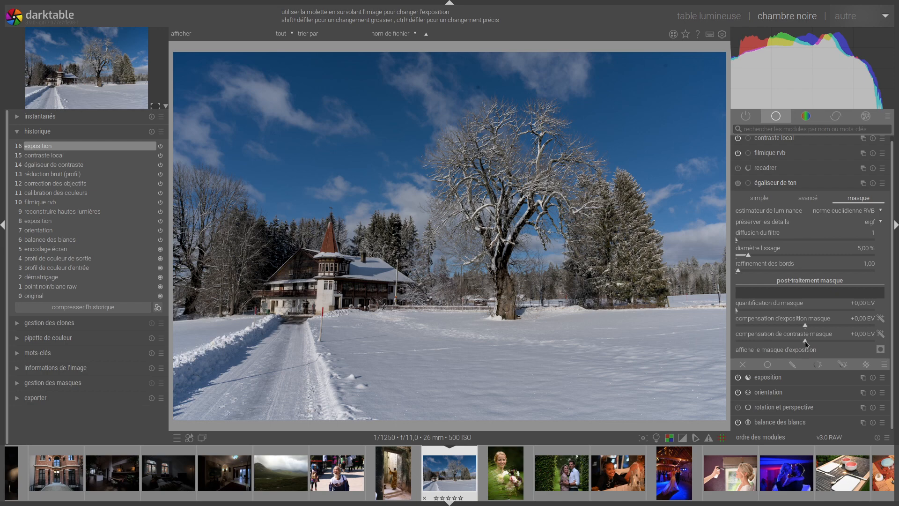
{"action": "left_click_drag", "start_coordinate": [805, 341], "coordinate": [780, 341]}
{"action": "left_click", "coordinate": [828, 350]}
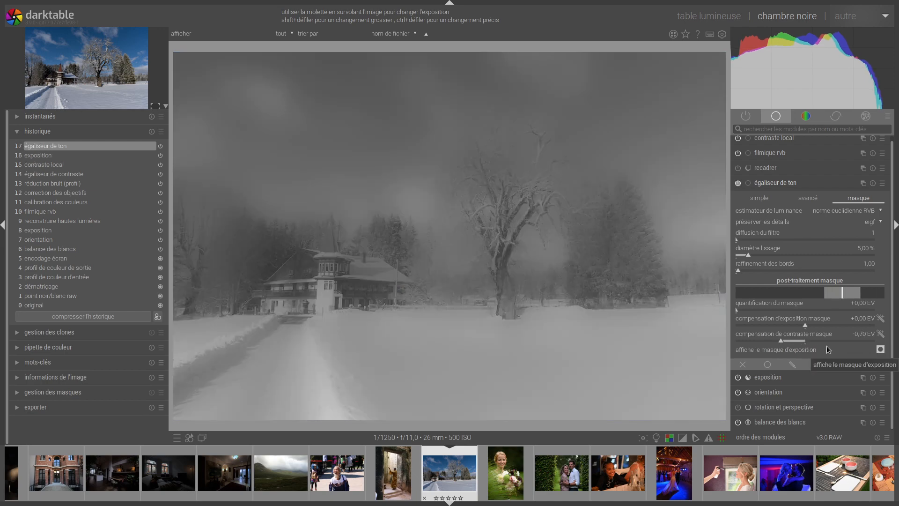
Set compensation d'exposition masque to -1,96 EV and raffinement des bords to 6,04, keep diffusion du filtre at 1, and hide the exposure mask.
{"action": "left_click_drag", "start_coordinate": [804, 324], "coordinate": [771, 326]}
{"action": "left_click_drag", "start_coordinate": [741, 268], "coordinate": [751, 270]}
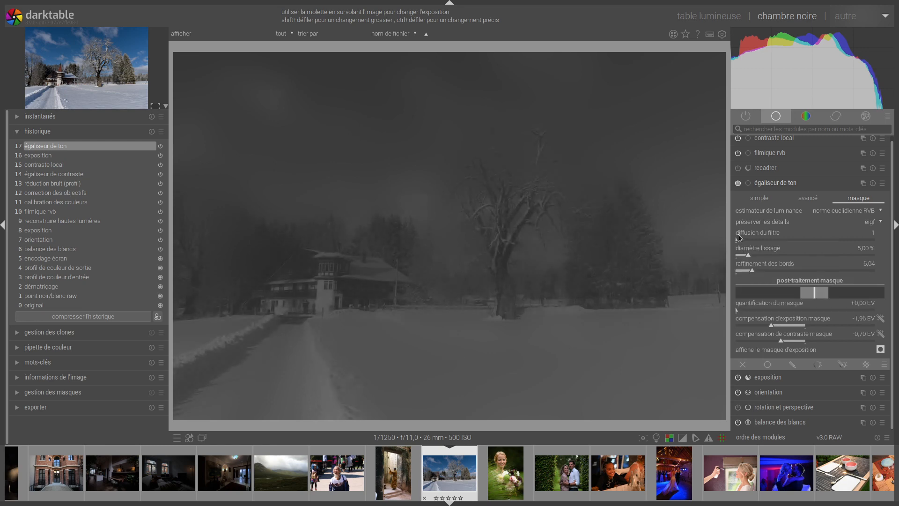
{"action": "left_click_drag", "start_coordinate": [737, 238], "coordinate": [765, 239]}
{"action": "double_click", "coordinate": [754, 239]}
{"action": "left_click", "coordinate": [881, 350]}
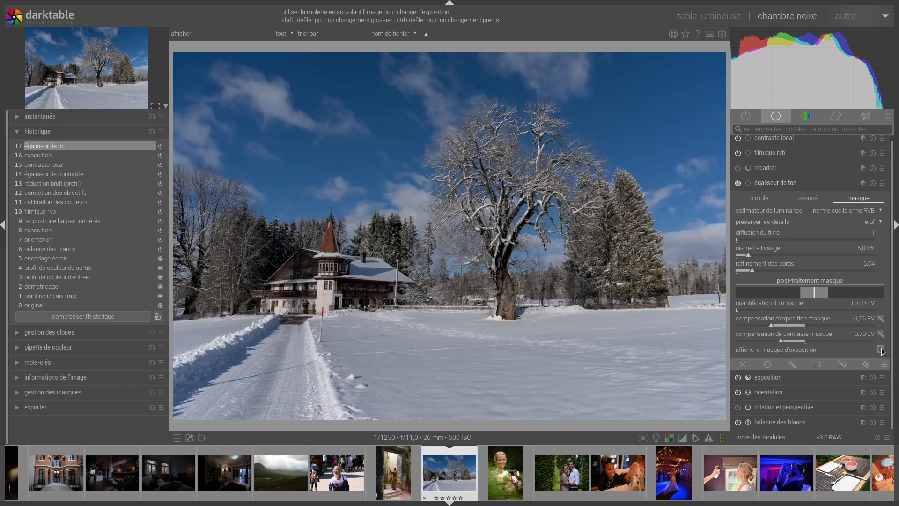
Try an advanced égaliseur de ton curve that strongly raises the tones around -5 to -4 and slightly lowers those near -2 and -7.
{"action": "left_click", "coordinate": [812, 200]}
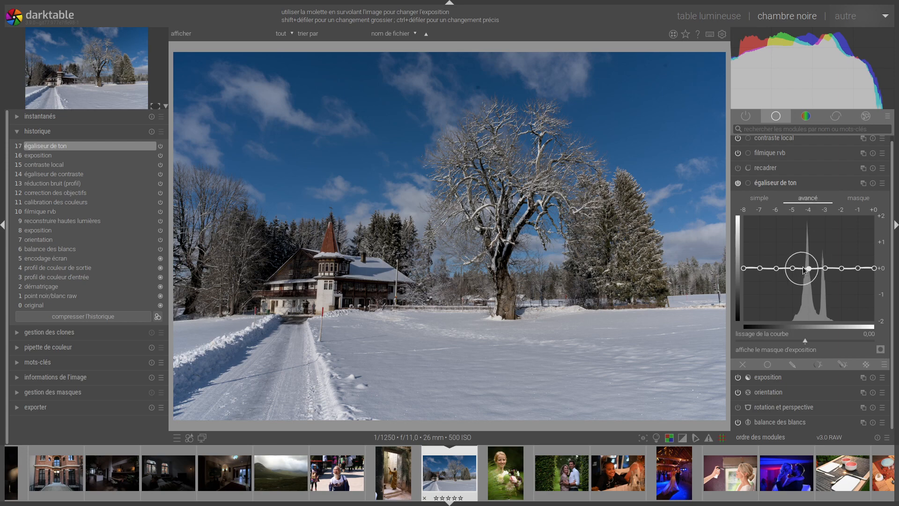
{"action": "left_click_drag", "start_coordinate": [802, 268], "coordinate": [802, 224]}
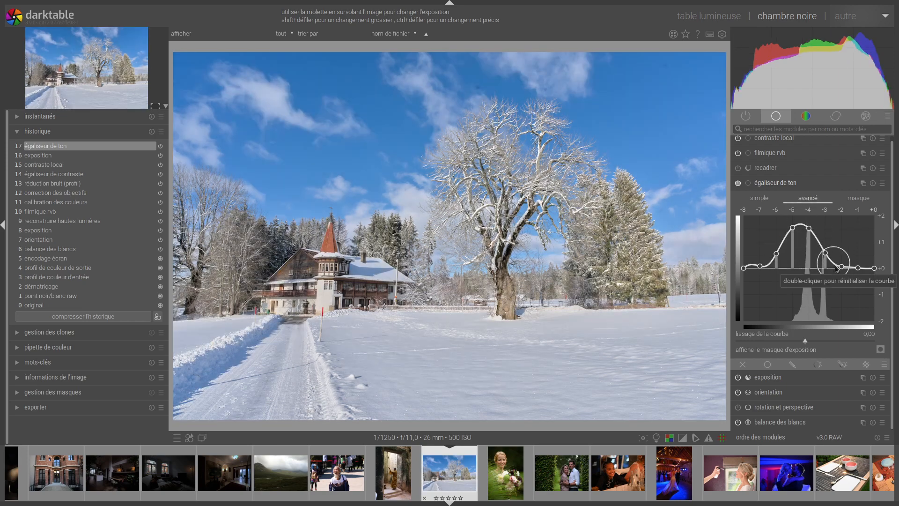
{"action": "left_click_drag", "start_coordinate": [838, 266], "coordinate": [838, 272]}
{"action": "left_click_drag", "start_coordinate": [765, 270], "coordinate": [766, 279]}
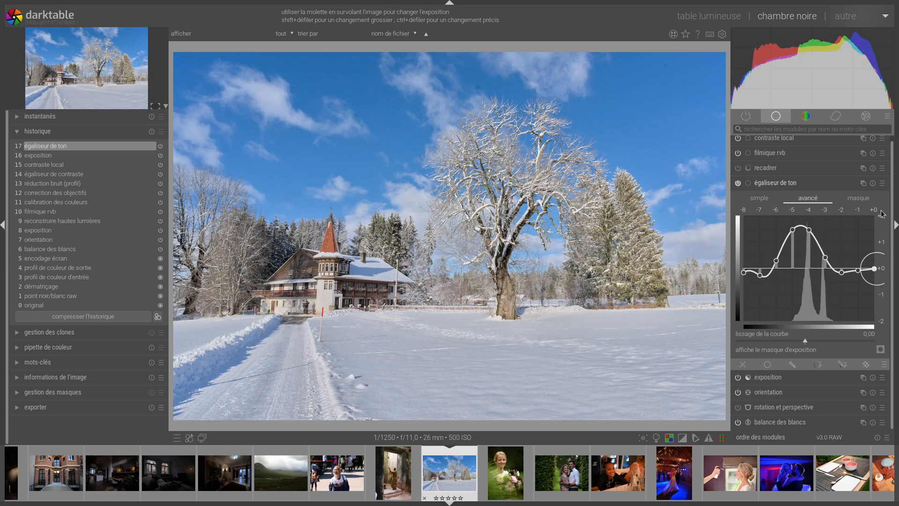
Set the mask's exposure compensation to -2,27 EV, contrast compensation to -0,89 EV and diffusion du filtre to 3.
{"action": "left_click", "coordinate": [858, 198]}
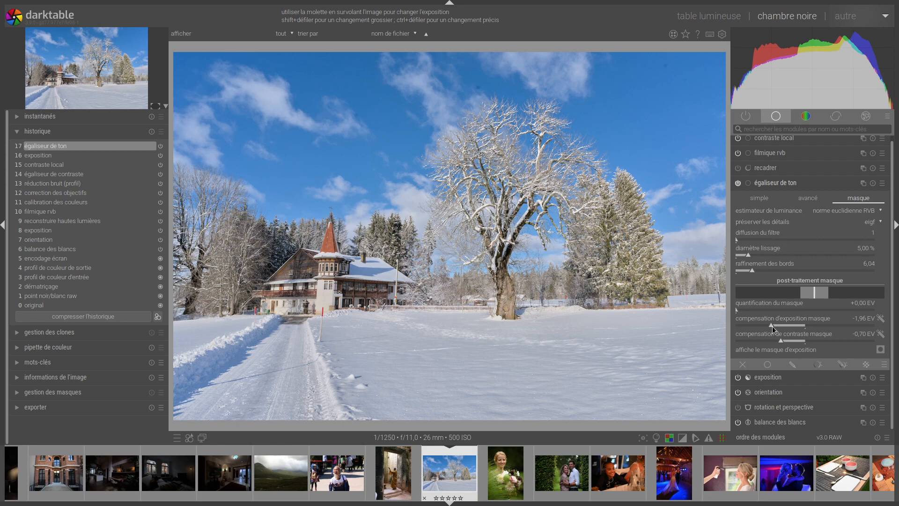
{"action": "left_click_drag", "start_coordinate": [771, 326], "coordinate": [774, 344]}
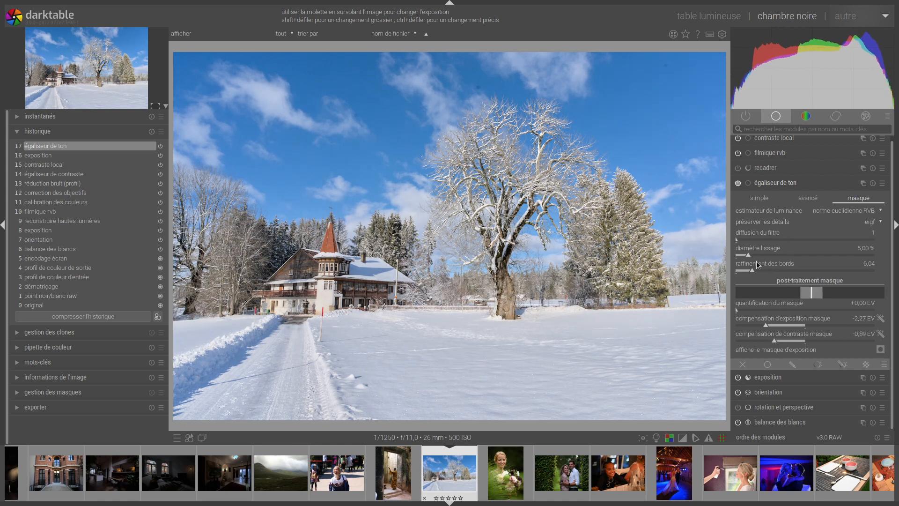
{"action": "left_click_drag", "start_coordinate": [738, 240], "coordinate": [790, 240]}
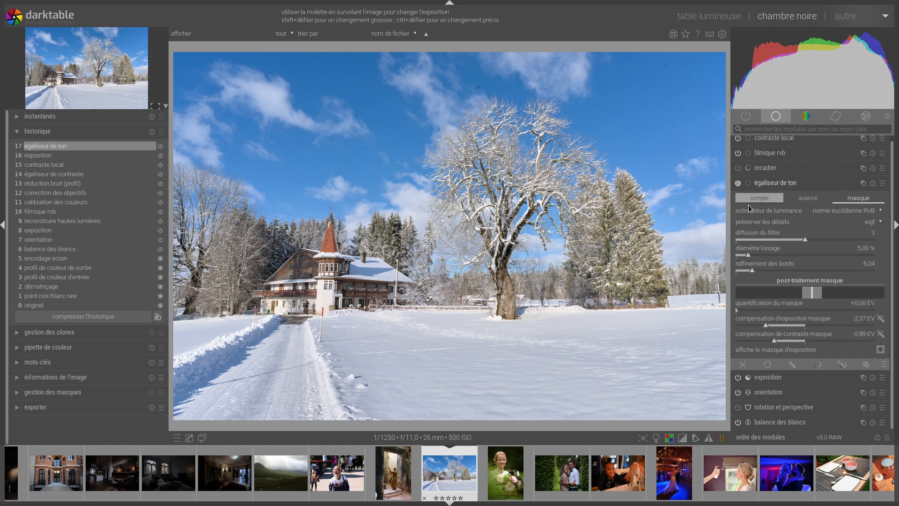
Reset the advanced égaliseur de ton curve to flat and check that the mask settings are kept.
{"action": "left_click", "coordinate": [822, 197]}
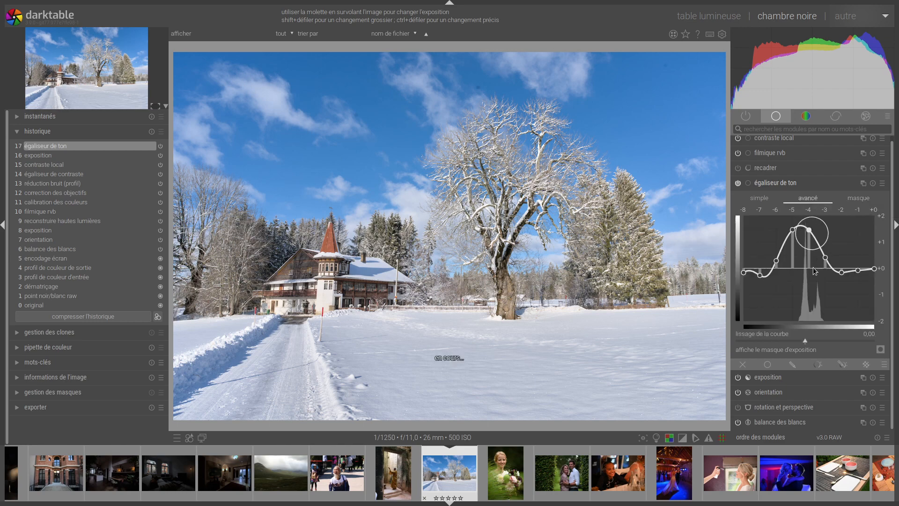
{"action": "double_click", "coordinate": [808, 265]}
{"action": "left_click", "coordinate": [857, 199]}
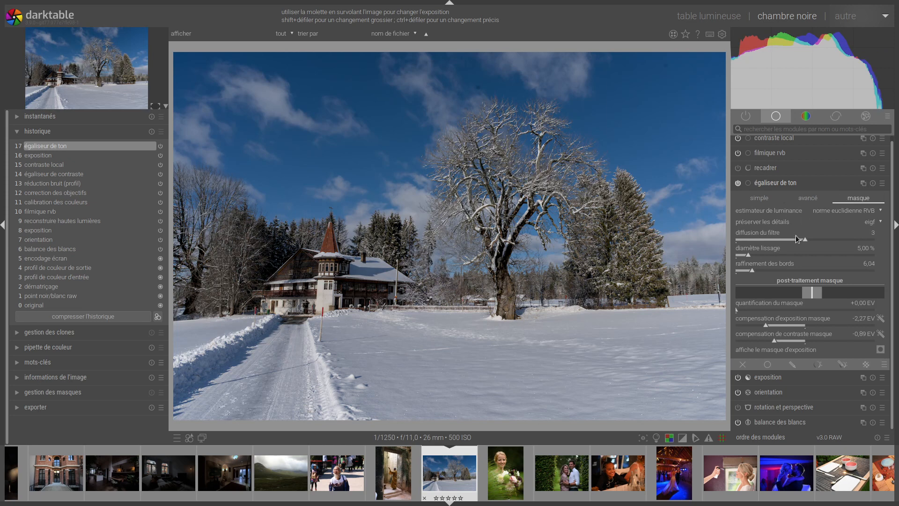
{"action": "left_click", "coordinate": [809, 198]}
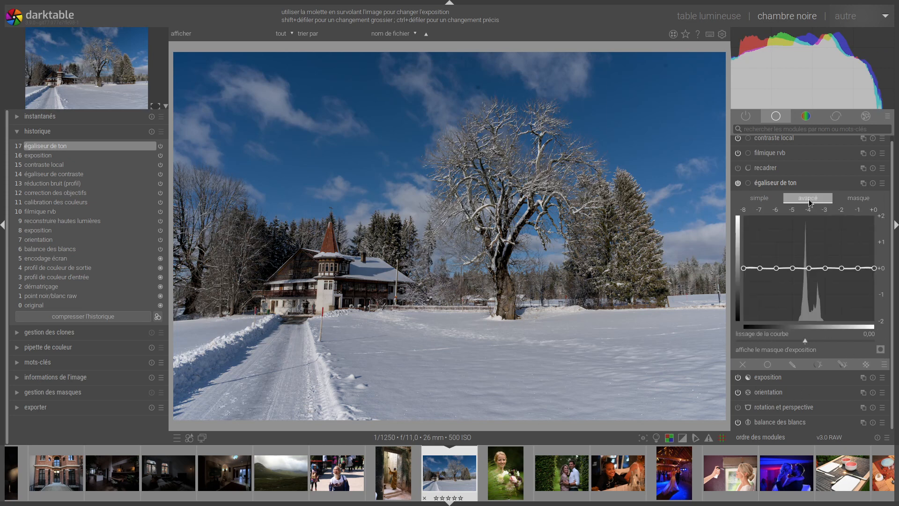
Save the égaliseur de ton settings as a new preset named with a first name, without automatic application, and collapse the module.
{"action": "left_click", "coordinate": [882, 183]}
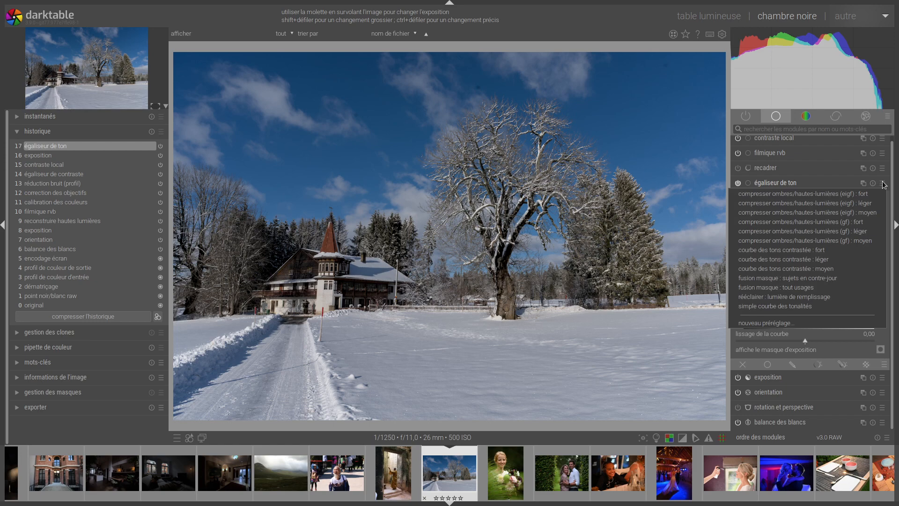
{"action": "left_click", "coordinate": [827, 323]}
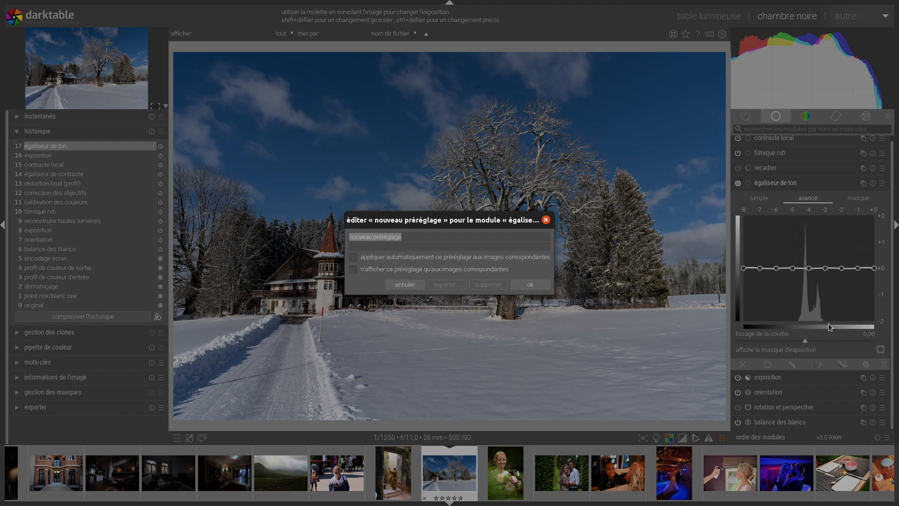
{"action": "type", "text": "Luc"}
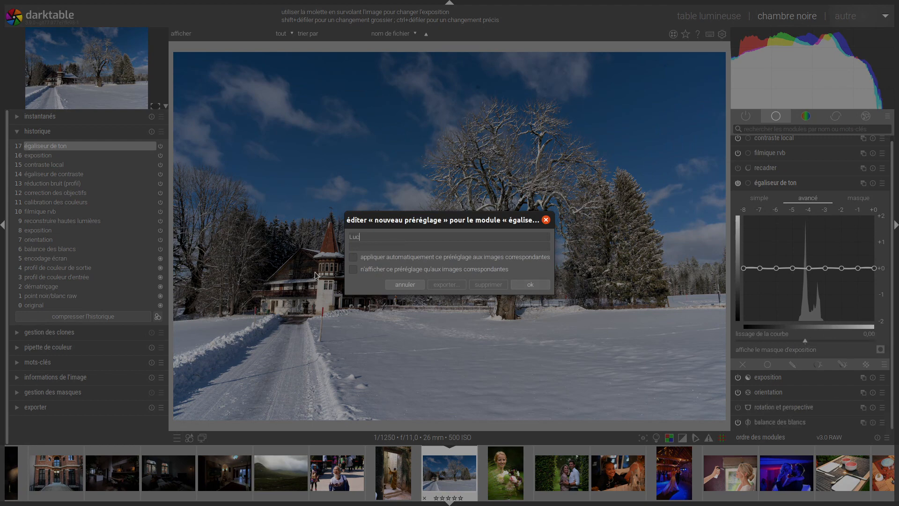
{"action": "left_click", "coordinate": [524, 284]}
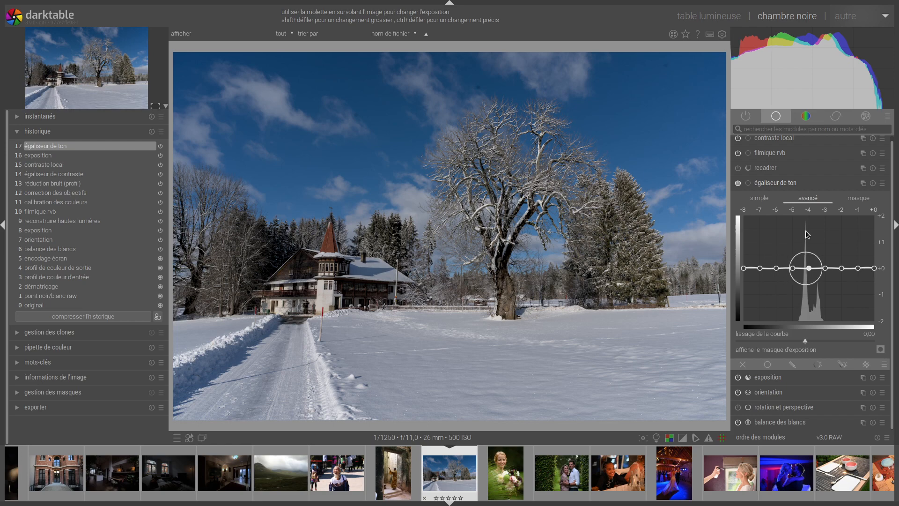
{"action": "left_click", "coordinate": [782, 183]}
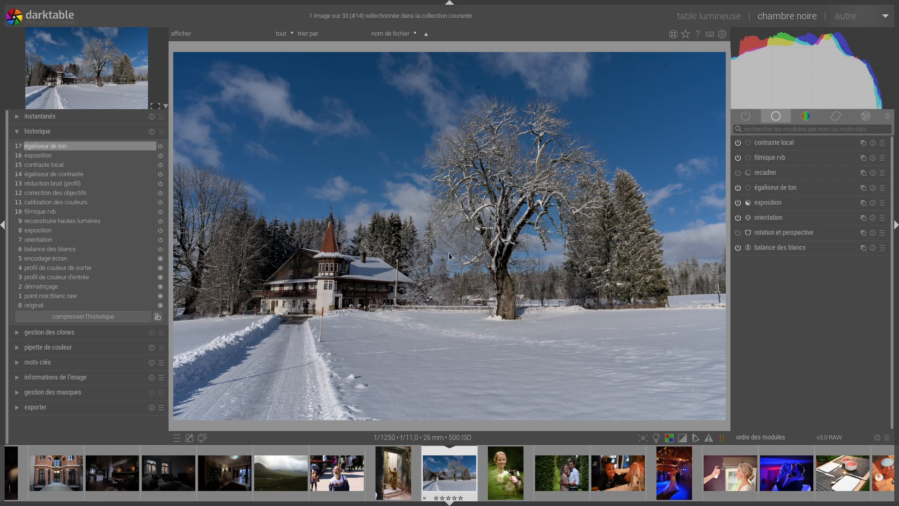
Reopen égaliseur de ton and apply the newly saved custom preset.
{"action": "left_click", "coordinate": [778, 188]}
{"action": "left_click", "coordinate": [882, 183]}
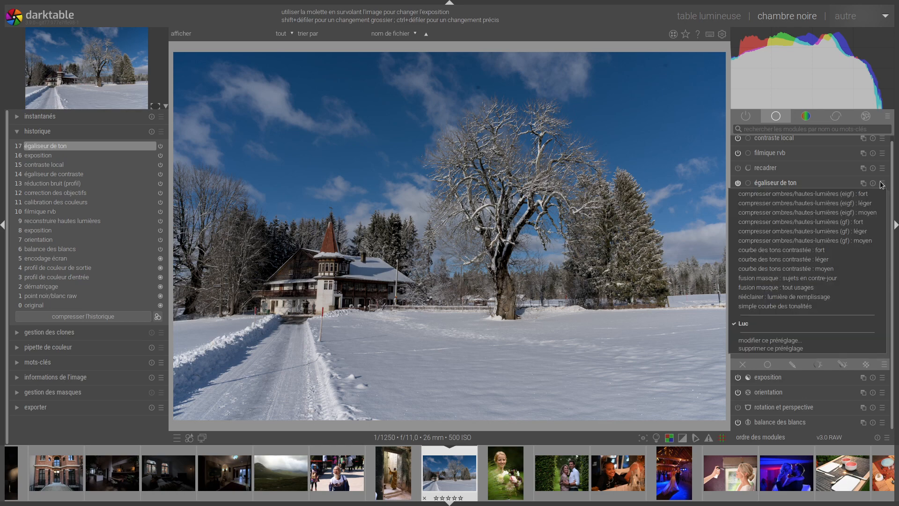
{"action": "left_click", "coordinate": [809, 325]}
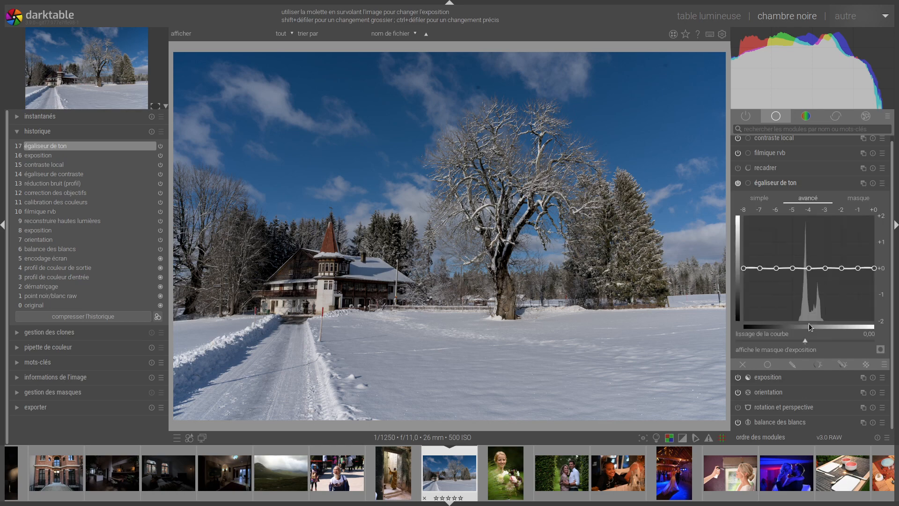
Raise the advanced égaliseur de ton curve to about +1.5 EV around the -5 and -4 EV nodes and slightly lower the -7 and -2 EV nodes.
{"action": "left_click_drag", "start_coordinate": [803, 254], "coordinate": [803, 224]}
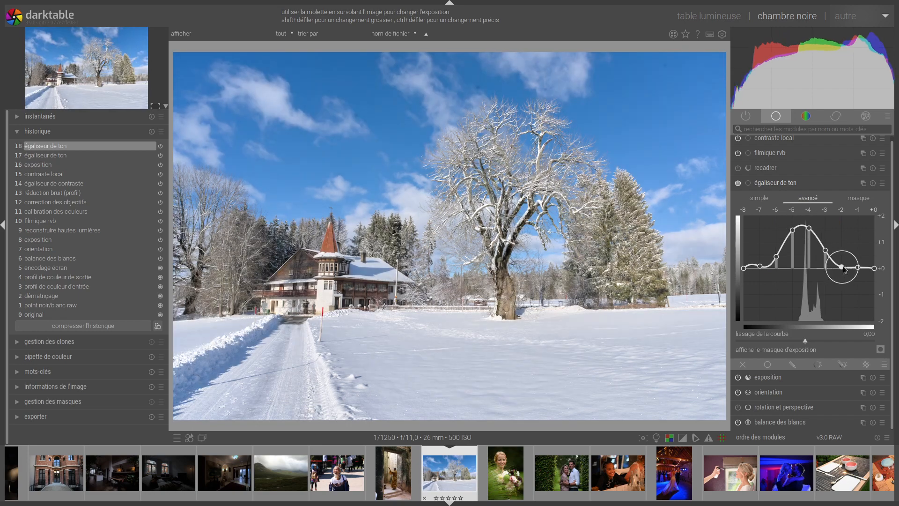
{"action": "left_click_drag", "start_coordinate": [833, 275], "coordinate": [834, 280]}
{"action": "left_click_drag", "start_coordinate": [763, 260], "coordinate": [764, 272]}
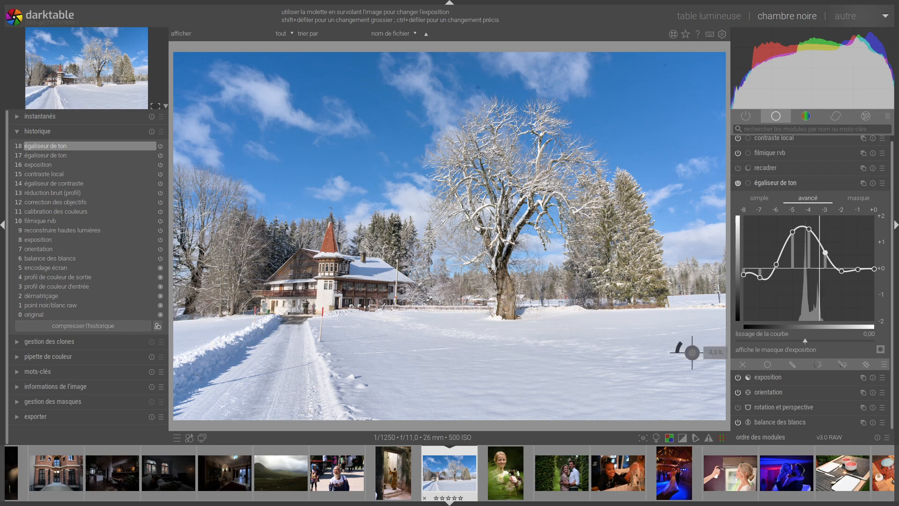
Open the portrait of the woman with the hairspray, compare it with its original state, and raise its exposure.
{"action": "left_click", "coordinate": [721, 484]}
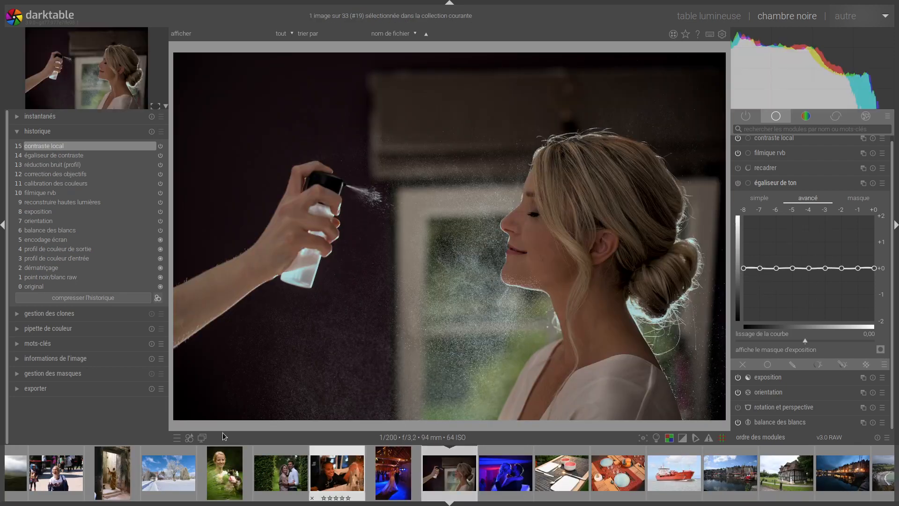
{"action": "left_click", "coordinate": [37, 286]}
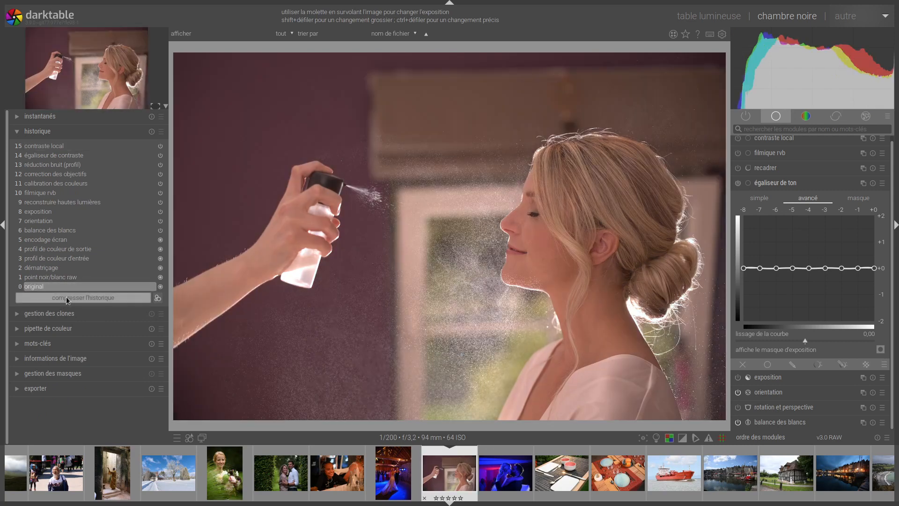
{"action": "key", "text": "ctrl+z"}
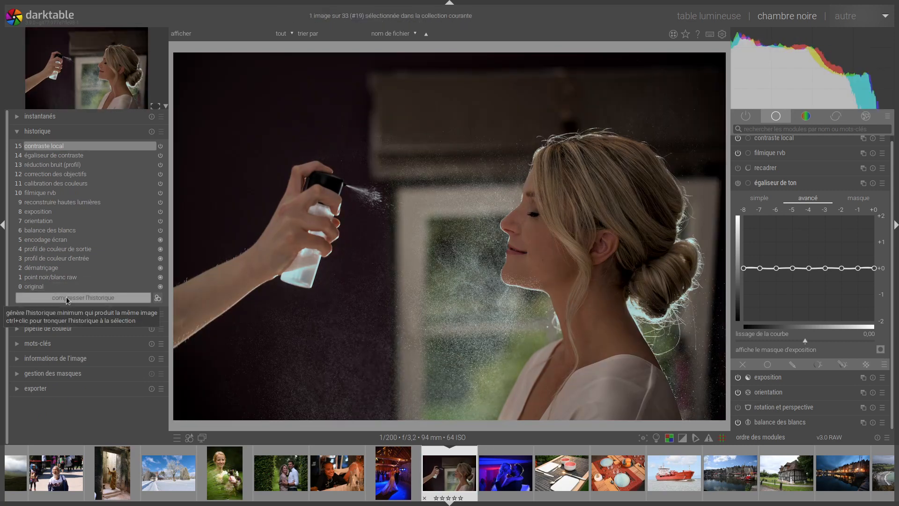
{"action": "left_click_drag", "start_coordinate": [822, 78], "coordinate": [865, 89]}
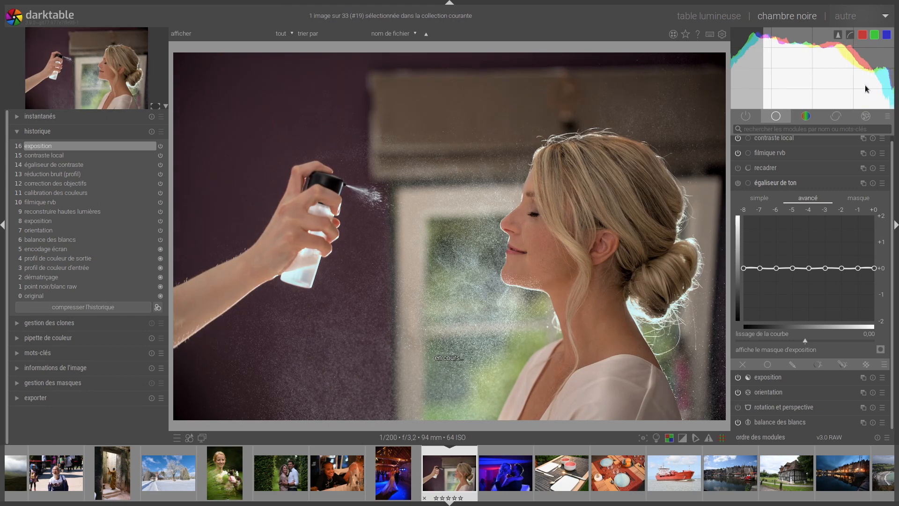
Apply the saved custom égaliseur de ton preset, raise the curve to about +1.5 EV at the -5 EV node and slightly lower the -7 EV node.
{"action": "left_click", "coordinate": [883, 184]}
{"action": "left_click", "coordinate": [827, 319]}
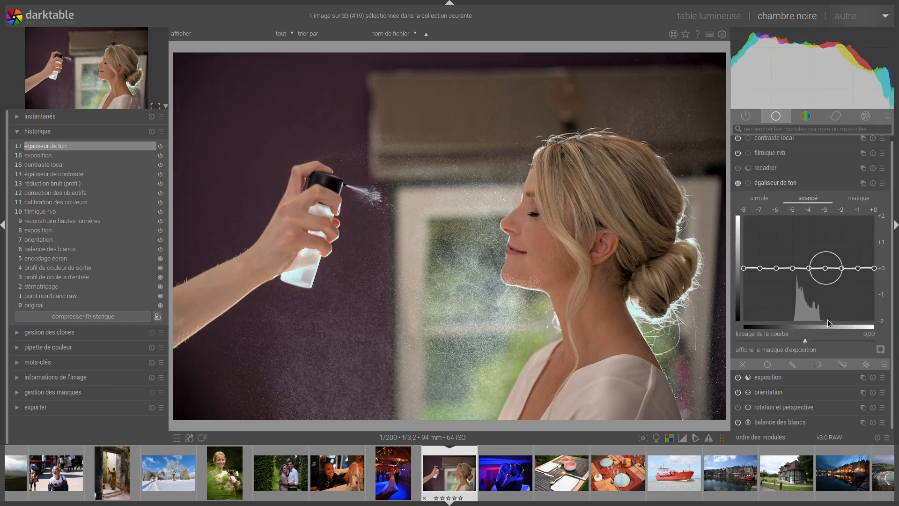
{"action": "left_click_drag", "start_coordinate": [793, 267], "coordinate": [795, 235]}
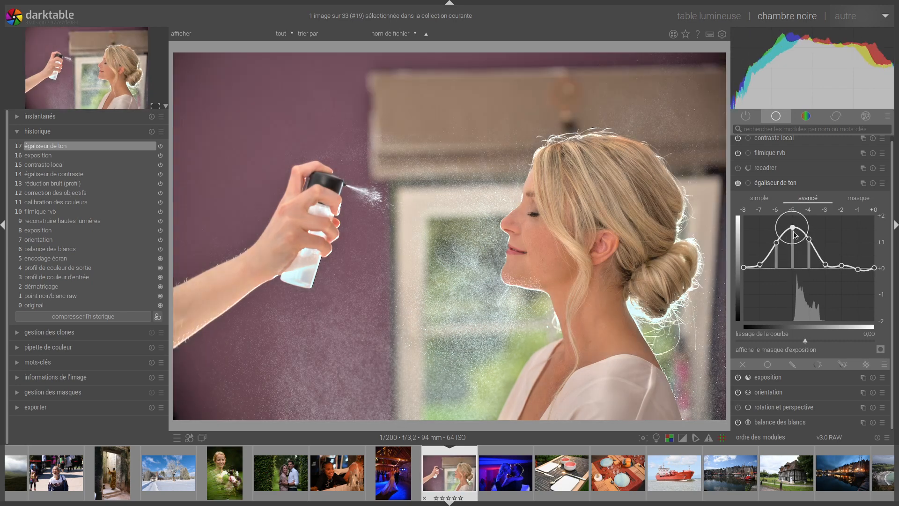
{"action": "left_click_drag", "start_coordinate": [759, 264], "coordinate": [759, 273]}
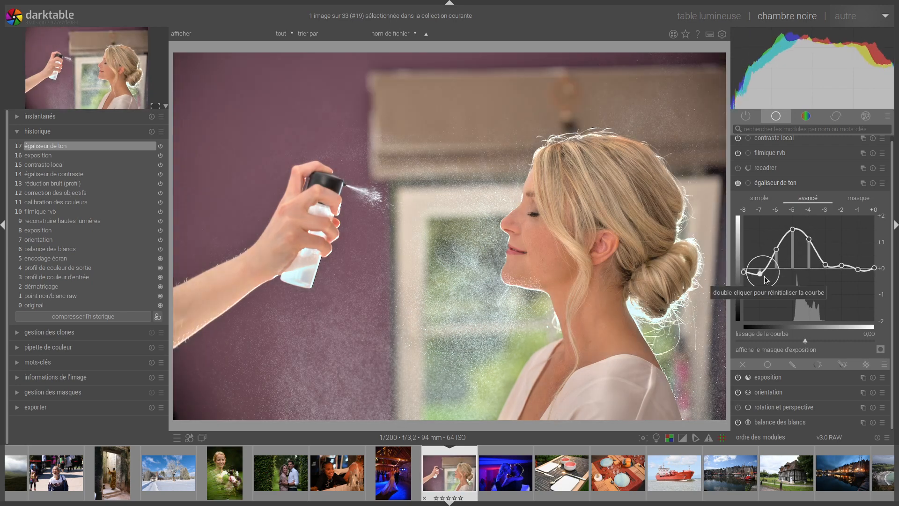
Check the mask settings applied by the égaliseur de ton preset, return to the advanced curve and collapse the module.
{"action": "left_click", "coordinate": [858, 197]}
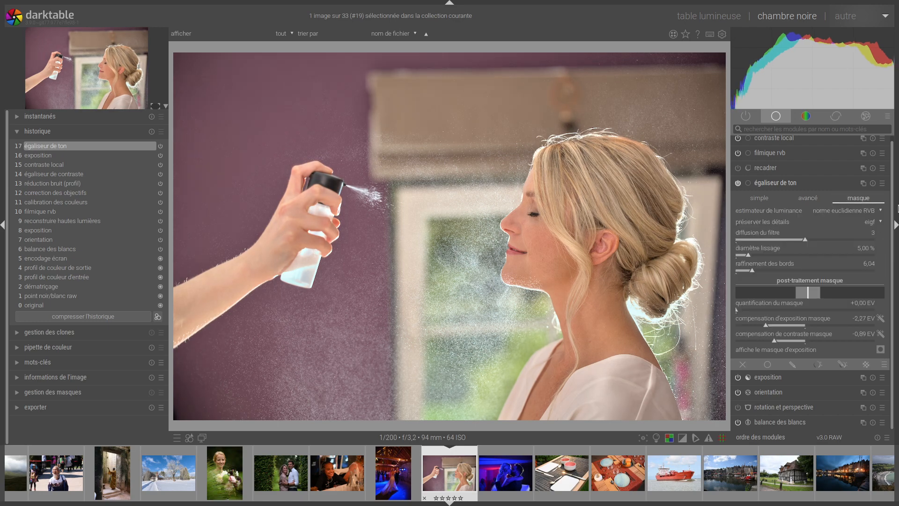
{"action": "left_click", "coordinate": [807, 198]}
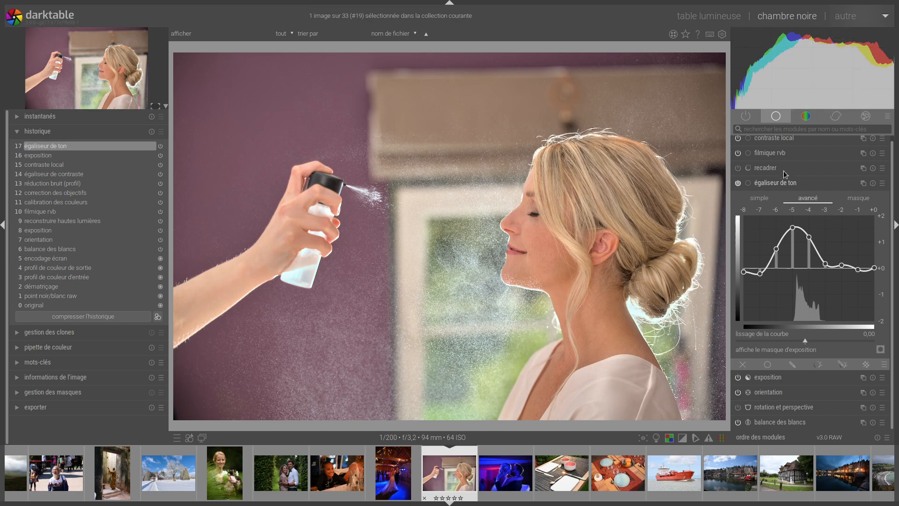
{"action": "left_click", "coordinate": [785, 185]}
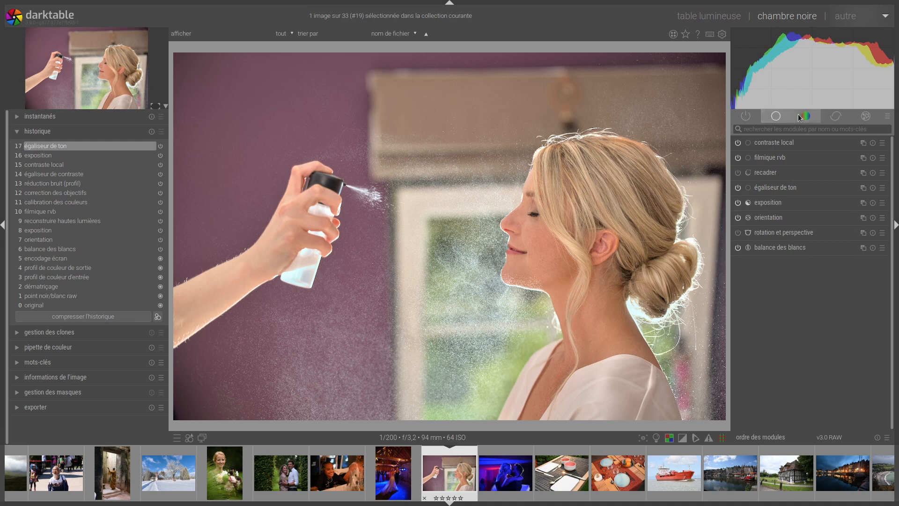
Examine the correction module group and the luma curve of égaliseur de contraste, and return to the technical group.
{"action": "left_click", "coordinate": [834, 116]}
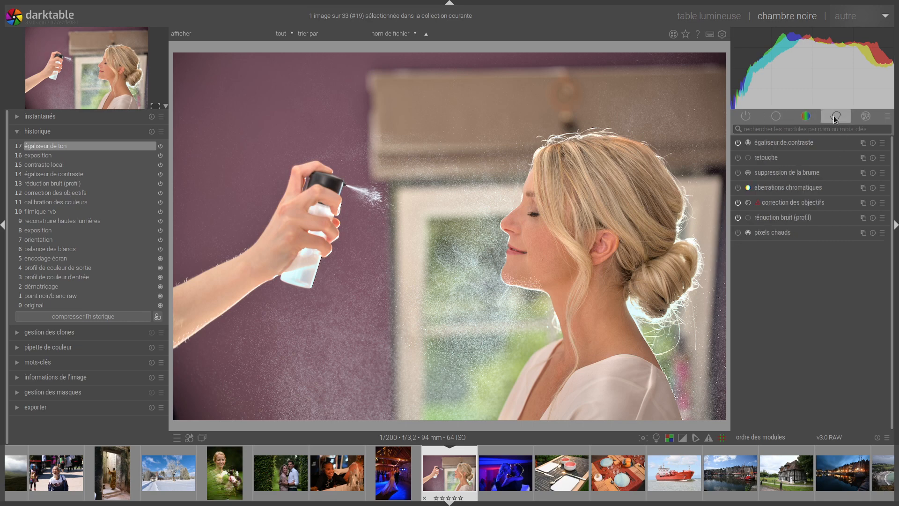
{"action": "left_click", "coordinate": [797, 141]}
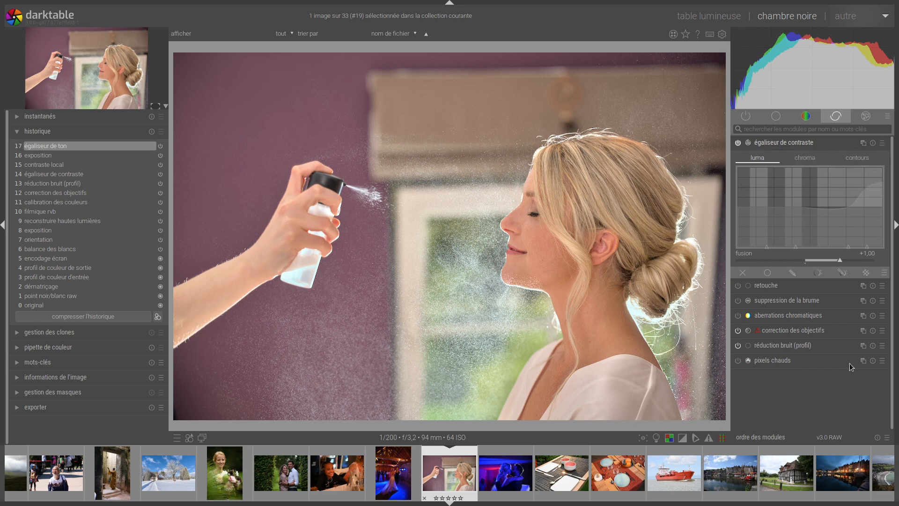
{"action": "left_click", "coordinate": [748, 117]}
{"action": "left_click", "coordinate": [771, 116]}
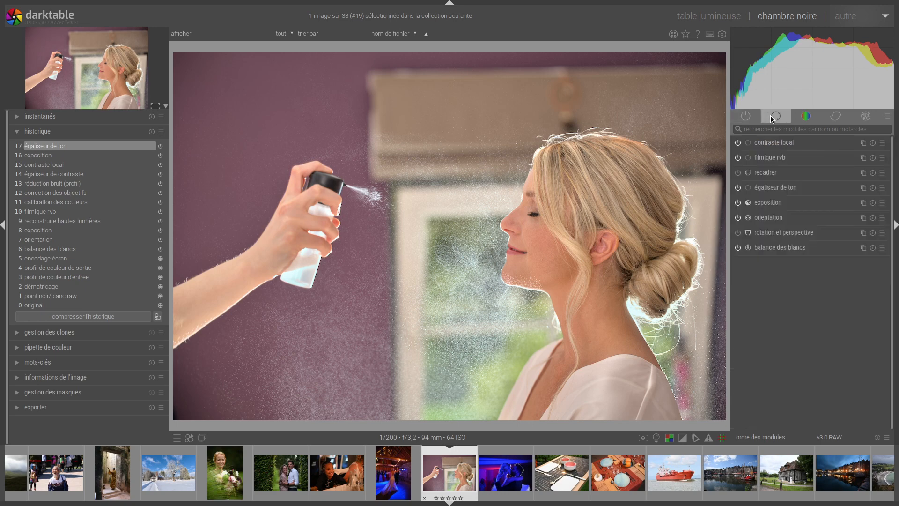
Among the active modules, expand dématriçage and set its demosaicing method to LMMSE.
{"action": "left_click", "coordinate": [745, 116]}
{"action": "left_click", "coordinate": [783, 188]}
{"action": "left_click", "coordinate": [782, 187]}
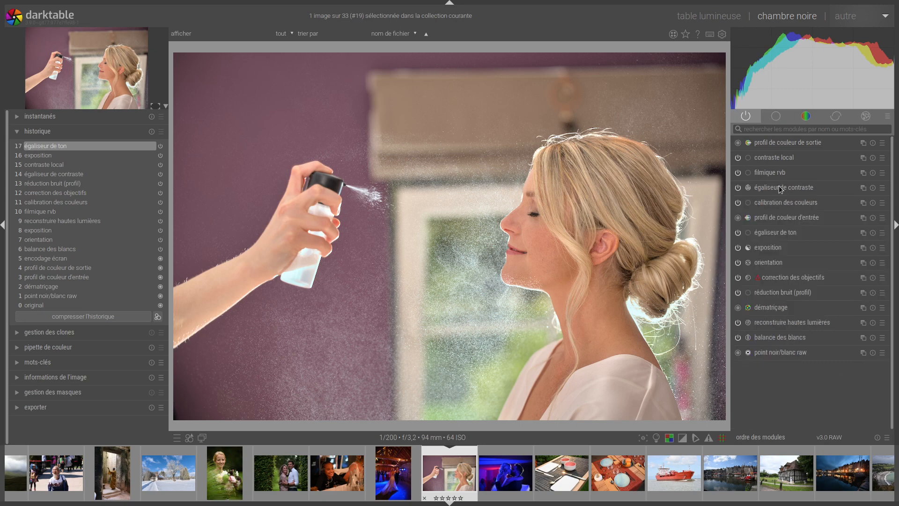
{"action": "left_click", "coordinate": [779, 307]}
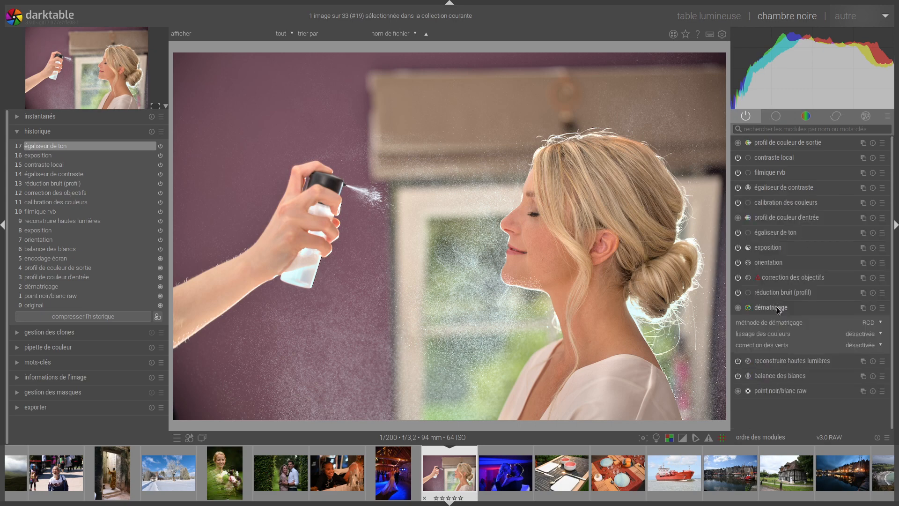
{"action": "left_click", "coordinate": [873, 327]}
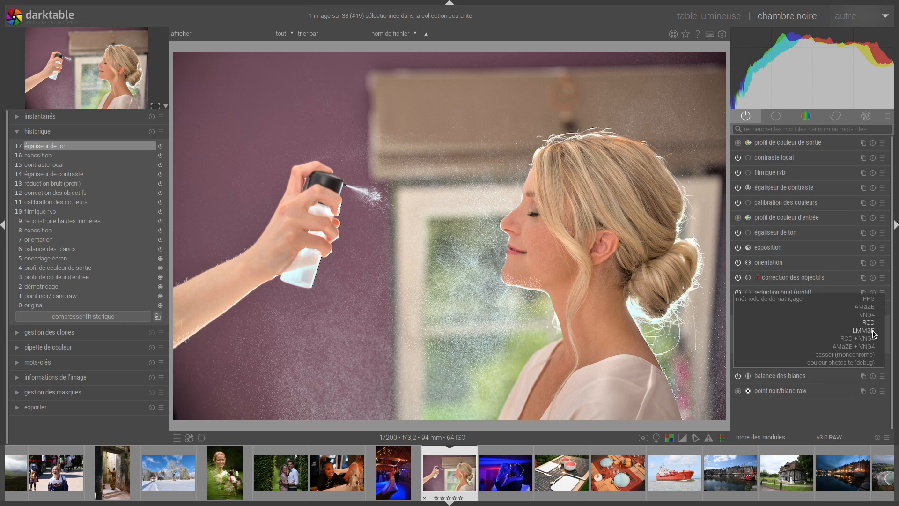
{"action": "left_click", "coordinate": [874, 331]}
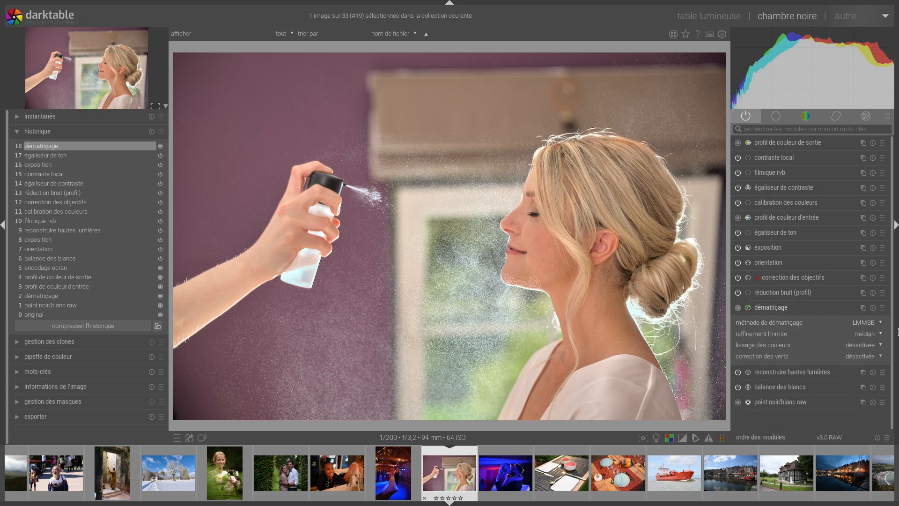
Save the dématriçage settings as a preset named "gaut iso", applied automatically to matching images from ISO 800 upward.
{"action": "left_click", "coordinate": [882, 307]}
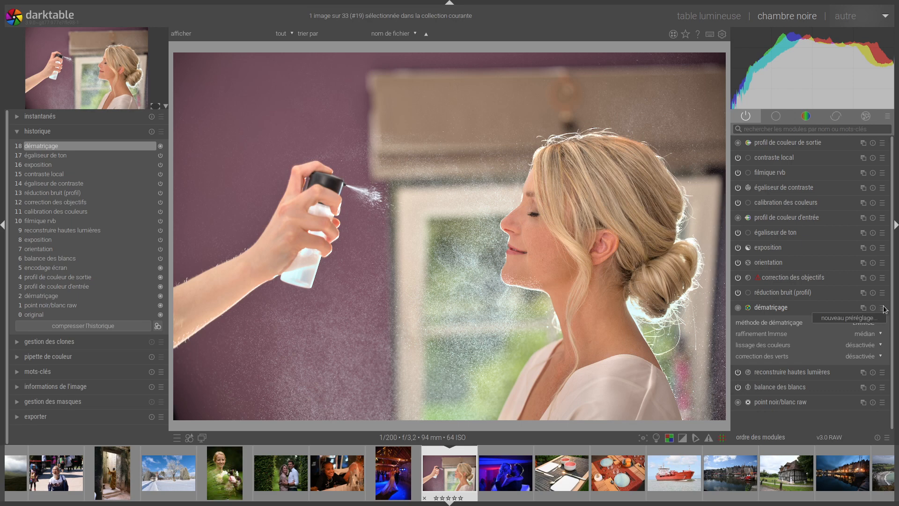
{"action": "left_click", "coordinate": [845, 318]}
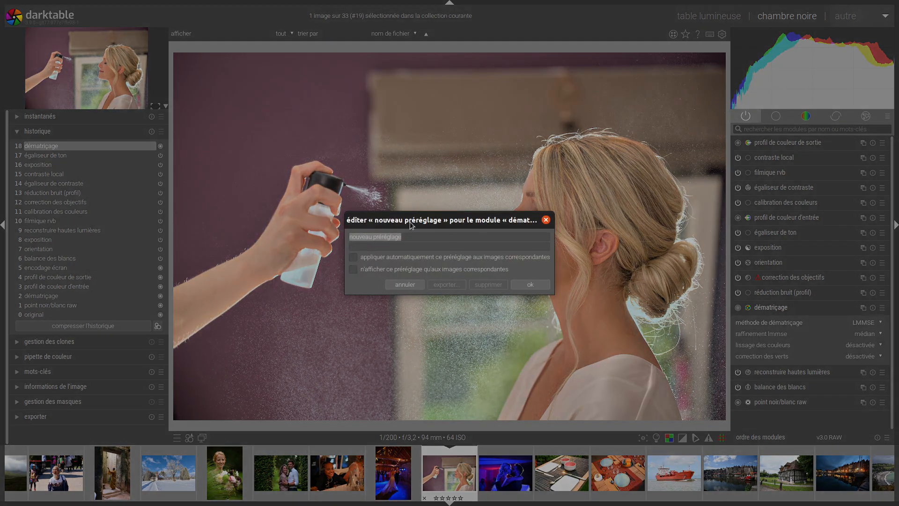
{"action": "type", "text": "g"}
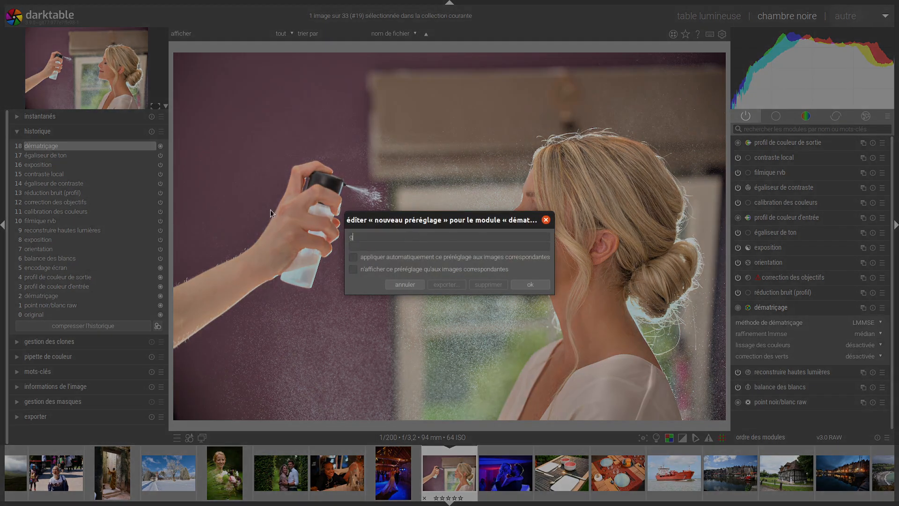
{"action": "type", "text": "aut iso"}
{"action": "left_click", "coordinate": [353, 257]}
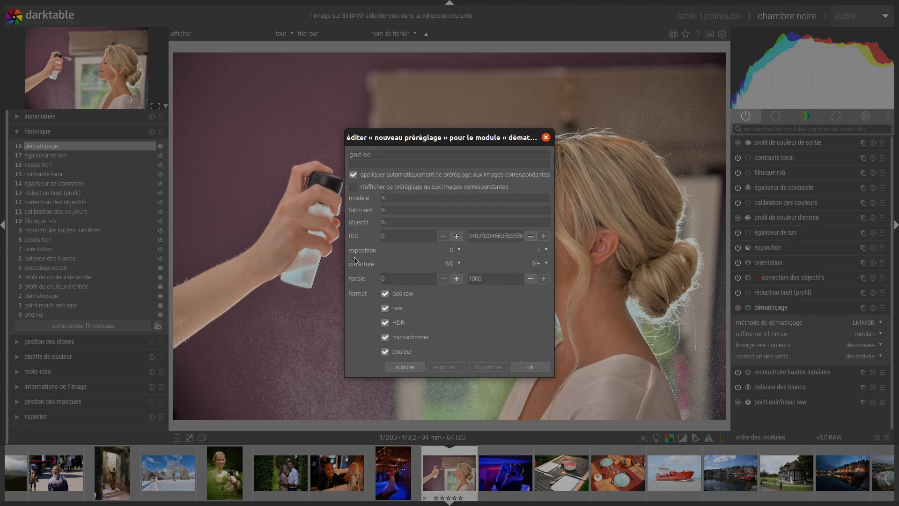
{"action": "left_click_drag", "start_coordinate": [408, 237], "coordinate": [352, 229]}
{"action": "type", "text": "800"}
{"action": "left_click", "coordinate": [527, 368]}
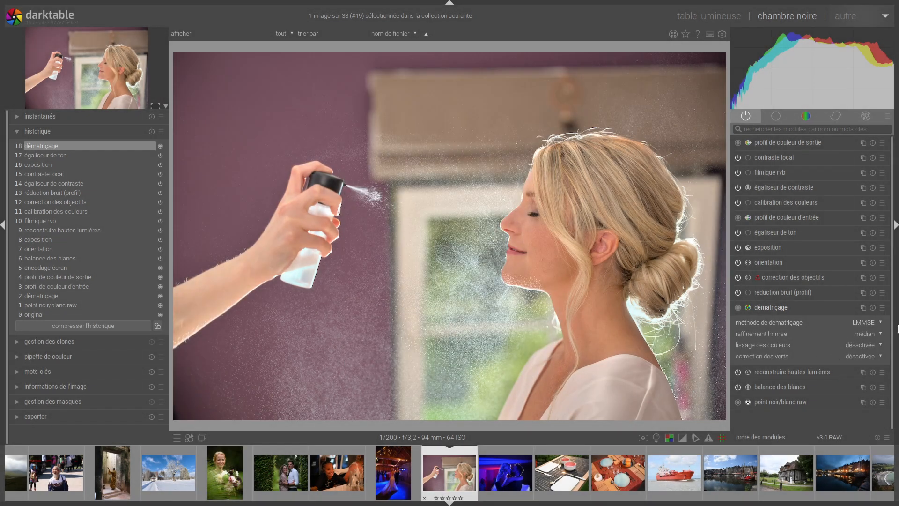
Review the demosaicing methods, and check which one is applied to the 4000 ISO photo of the smiling child and the 64 ISO table-setting photo.
{"action": "left_click", "coordinate": [871, 324]}
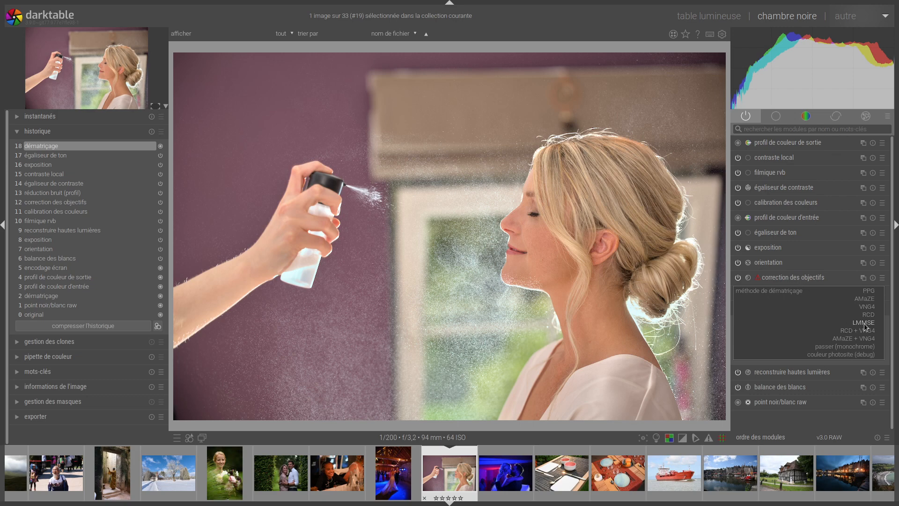
{"action": "left_click", "coordinate": [864, 323]}
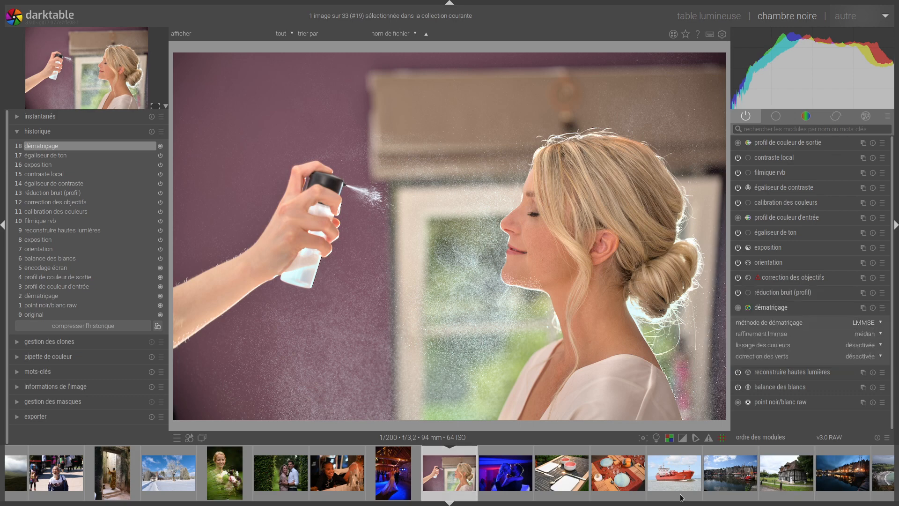
{"action": "left_click", "coordinate": [342, 478]}
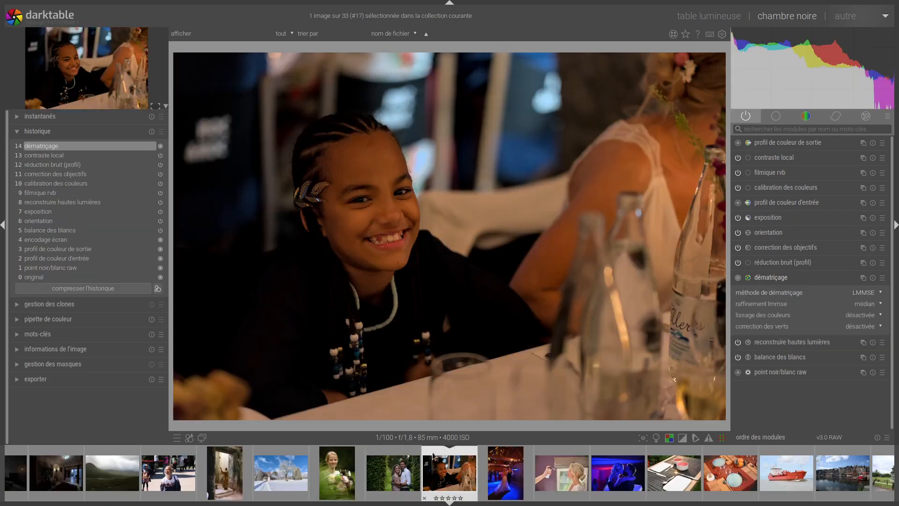
{"action": "left_click", "coordinate": [41, 277]}
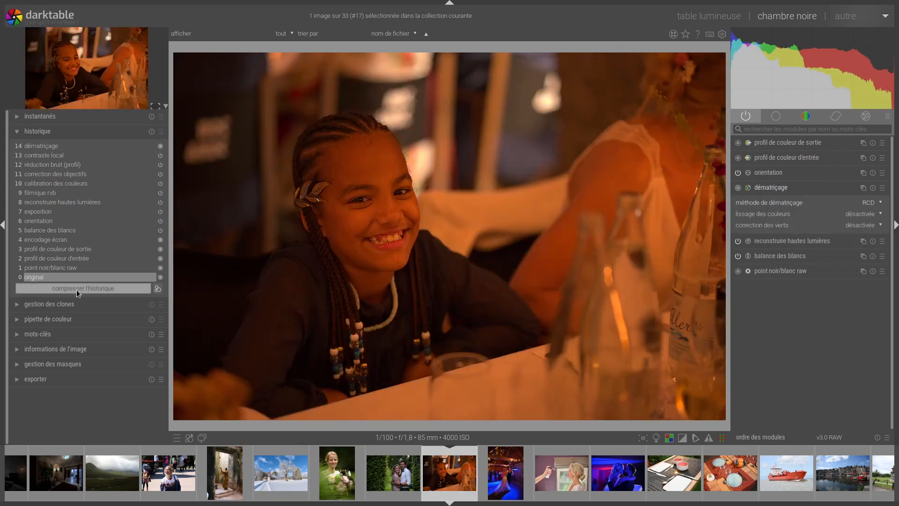
{"action": "key", "text": "ctrl+z"}
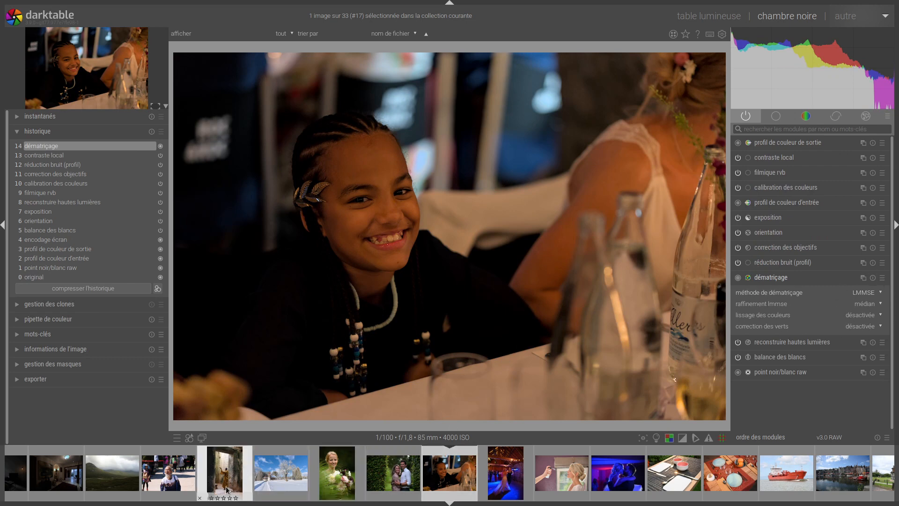
{"action": "left_click", "coordinate": [683, 473]}
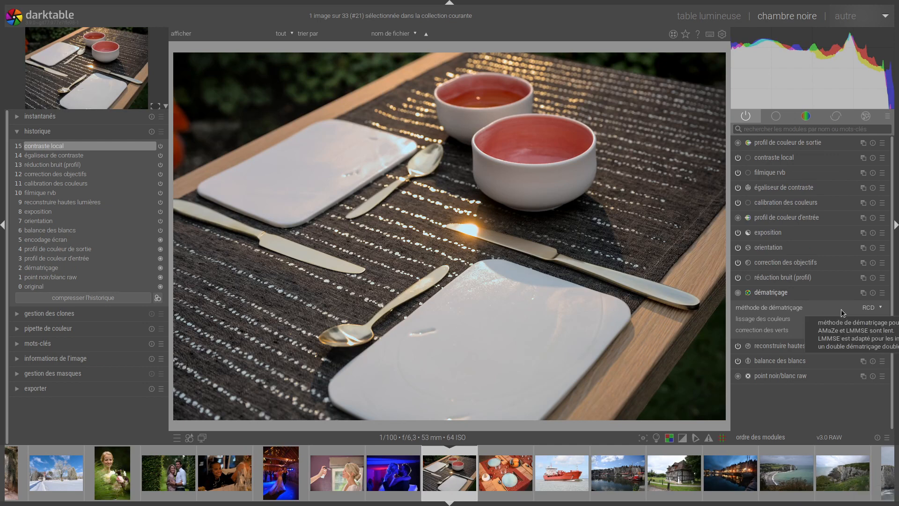
{"action": "left_click", "coordinate": [783, 296]}
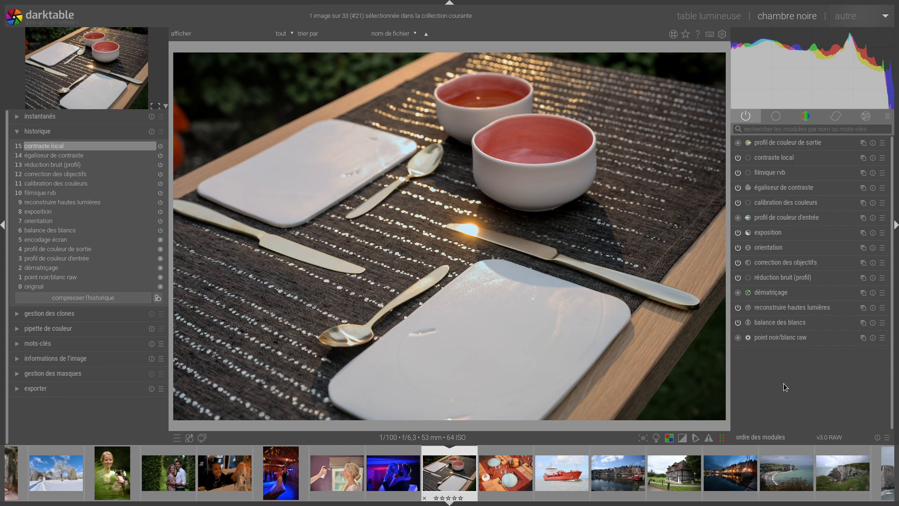
Return to the lighttable and open the photo of the grassy cliff and rocky shore in the darkroom.
{"action": "key", "text": "l"}
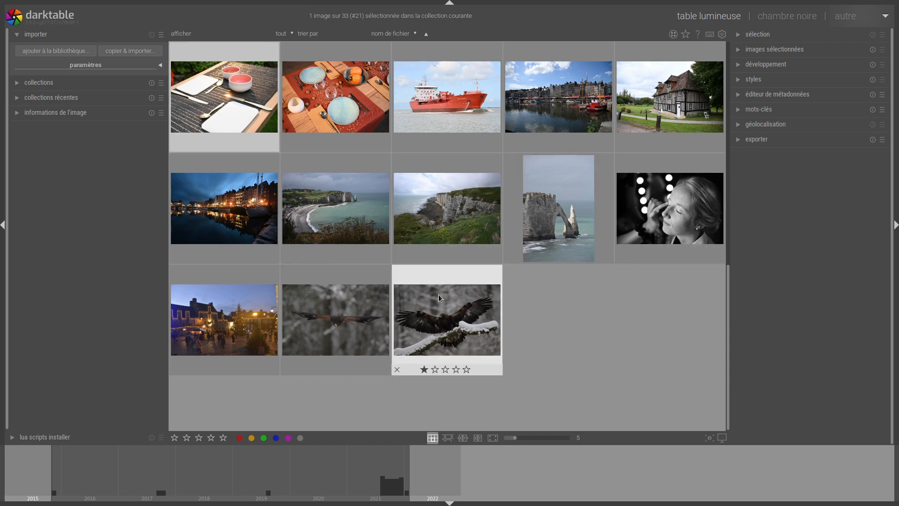
{"action": "mouse_move", "coordinate": [358, 193]}
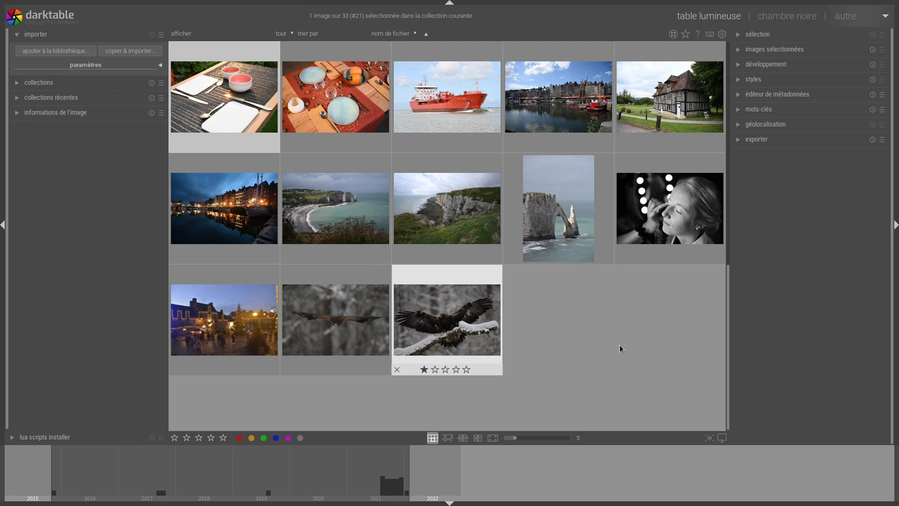
{"action": "left_click", "coordinate": [433, 207]}
{"action": "double_click", "coordinate": [434, 207]}
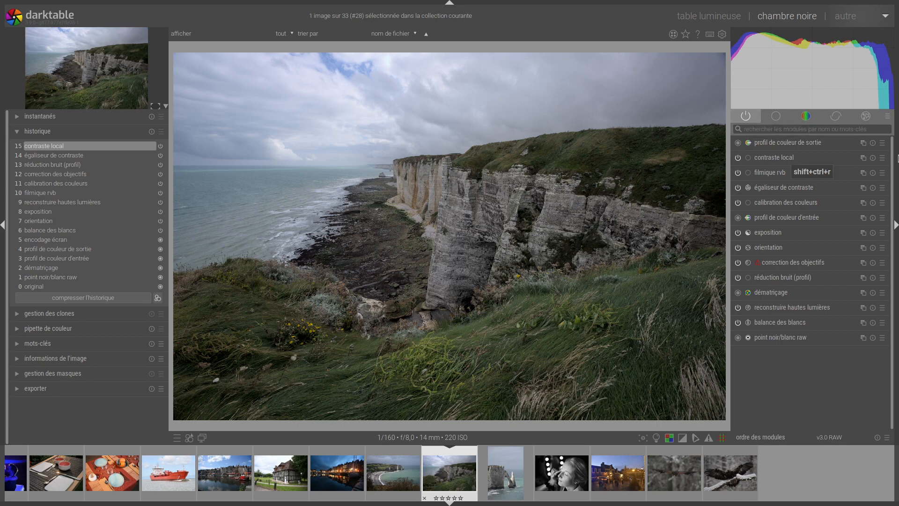
{"action": "key", "text": "f"}
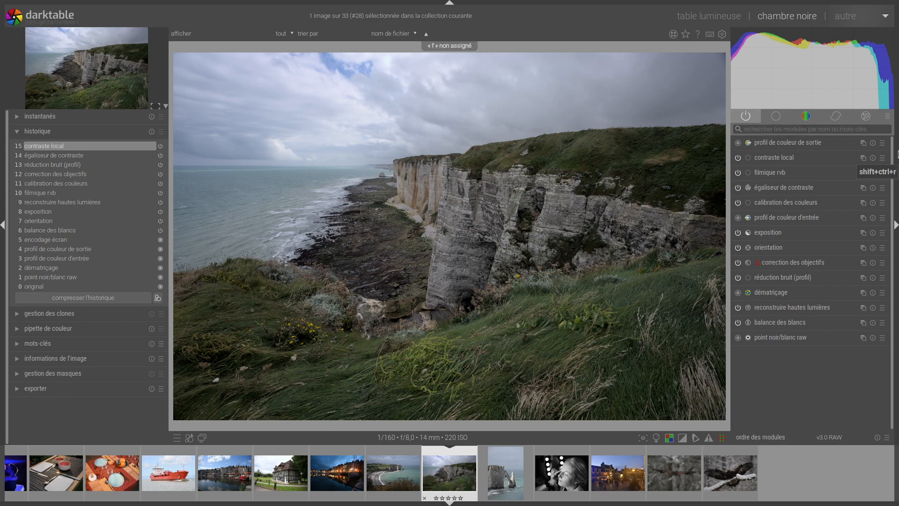
In the look settings of filmique rvb, set the contrast to 1,221 for the grassy cliff photo.
{"action": "left_click", "coordinate": [771, 172]}
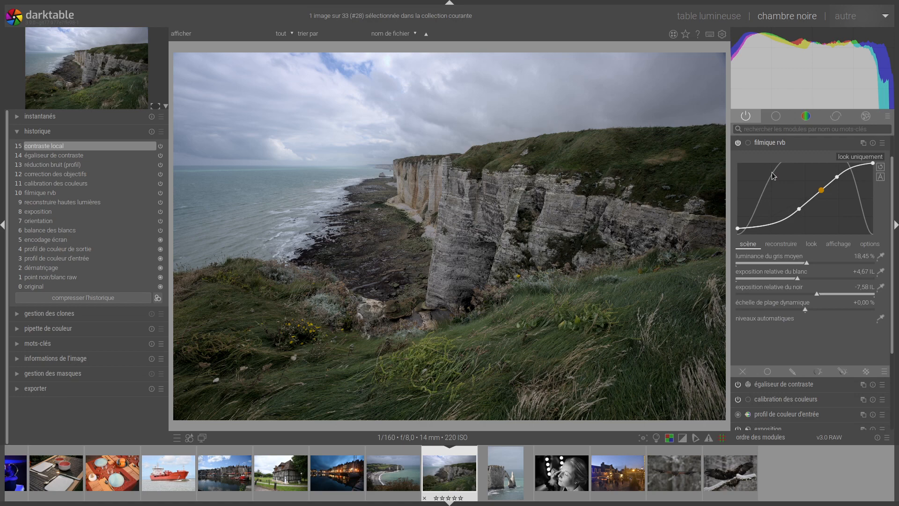
{"action": "left_click", "coordinate": [813, 244]}
{"action": "left_click", "coordinate": [774, 263]}
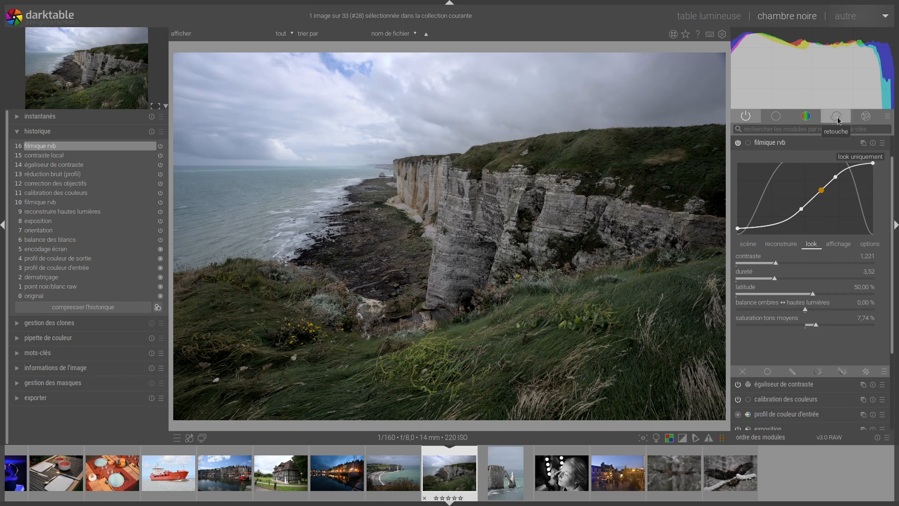
Convert the cliff photo to black and white with the "film noir & blanc" preset of zones de couleurs, and expand that module.
{"action": "left_click", "coordinate": [805, 116]}
{"action": "left_click", "coordinate": [775, 142]}
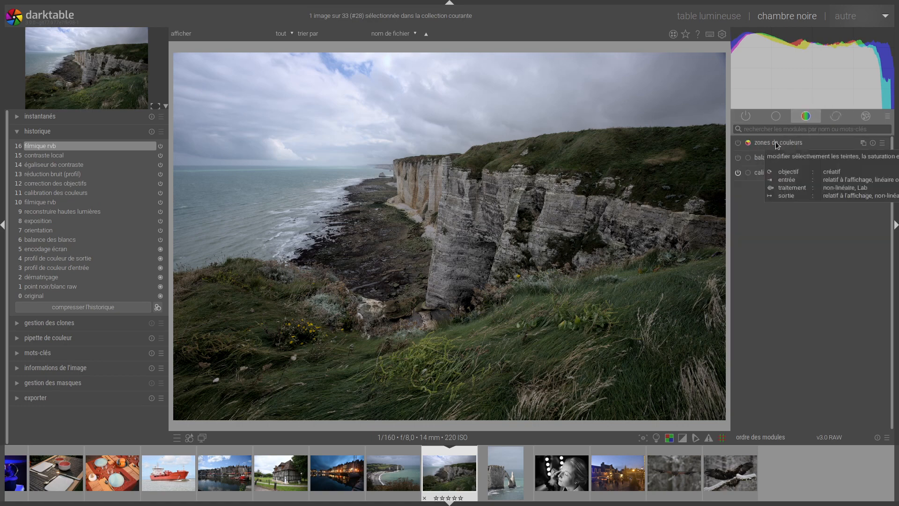
{"action": "left_click", "coordinate": [886, 147]}
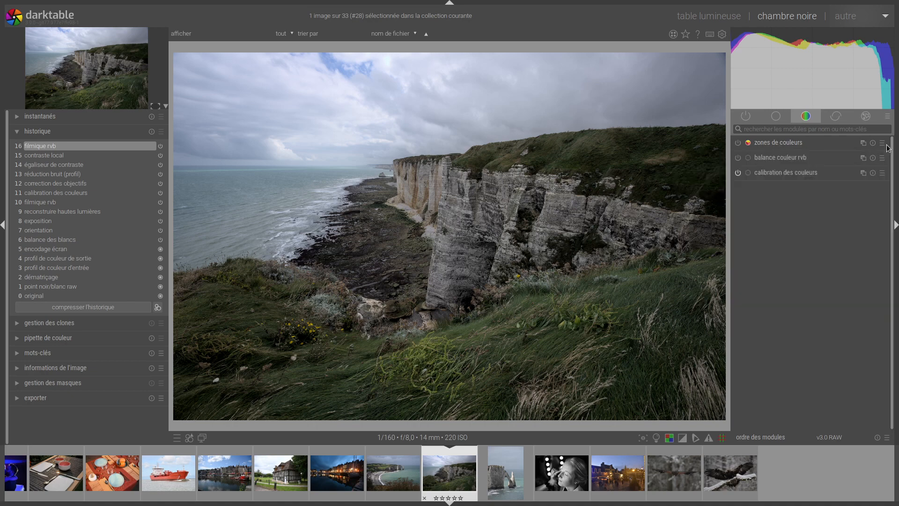
{"action": "left_click", "coordinate": [882, 143]}
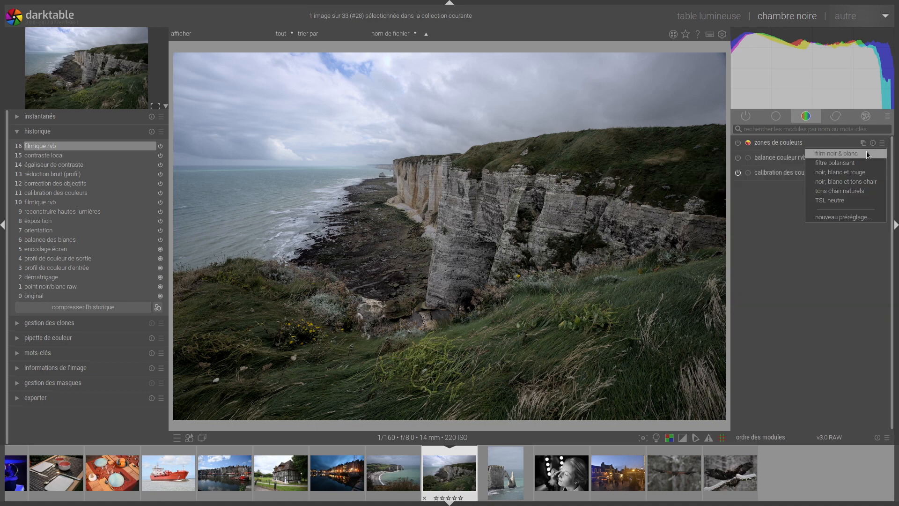
{"action": "left_click", "coordinate": [869, 155]}
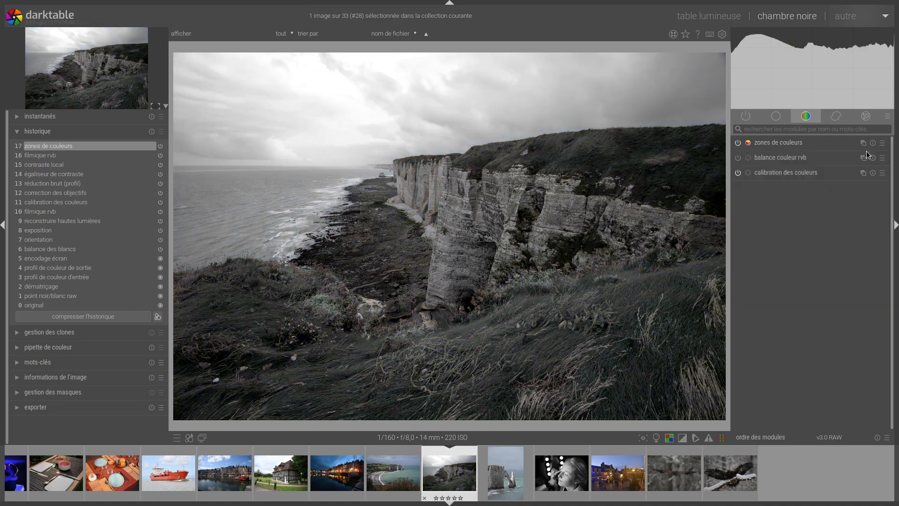
{"action": "left_click", "coordinate": [780, 142]}
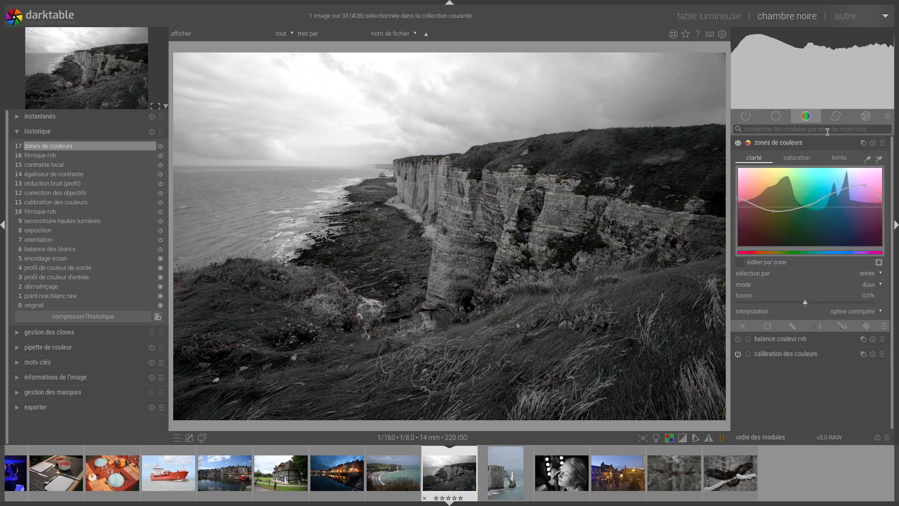
Raise the détail of contraste local to 171% on the cliff photo.
{"action": "left_click", "coordinate": [775, 116]}
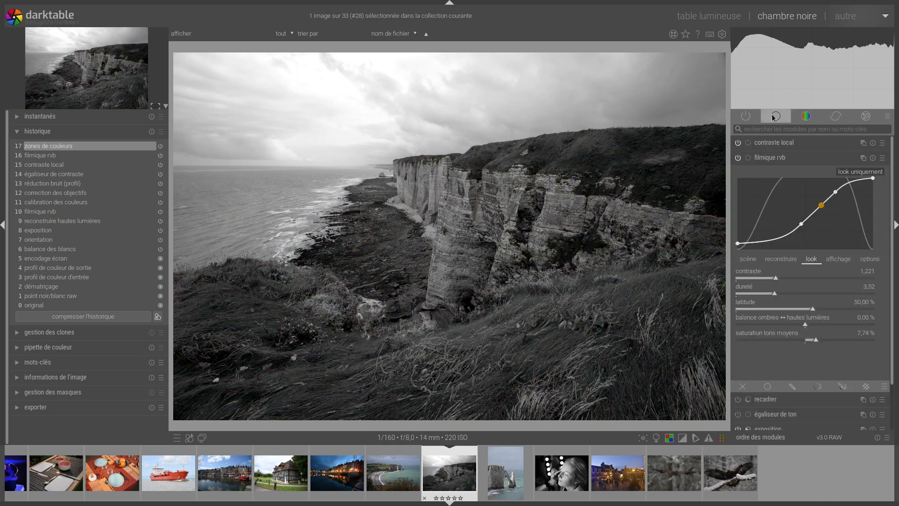
{"action": "left_click", "coordinate": [778, 143]}
{"action": "left_click", "coordinate": [782, 176]}
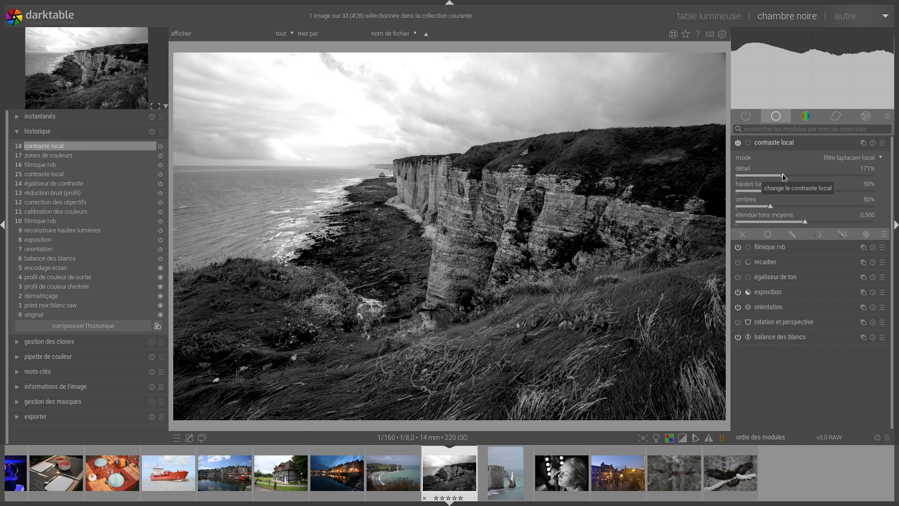
Try the custom égaliseur de ton preset with its curve raised around −5 and lowered around −2 and −7, and disable and collapse the module.
{"action": "key", "text": "t"}
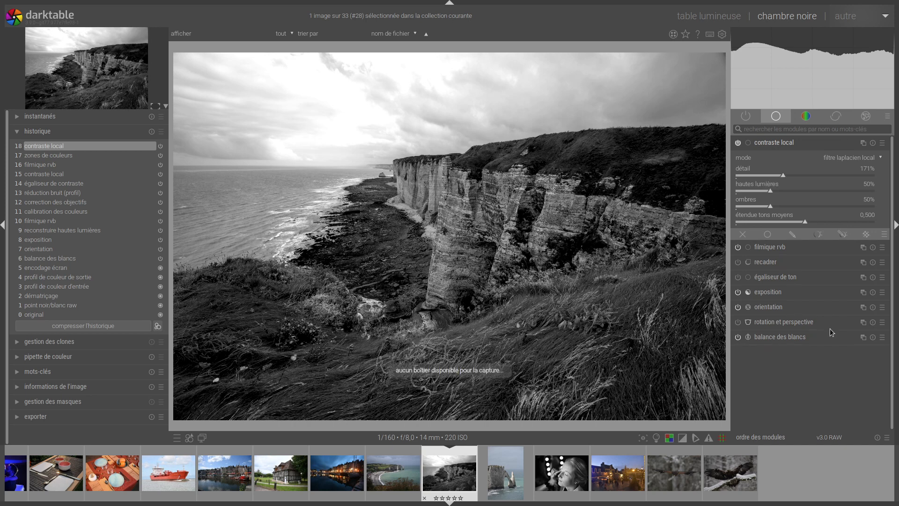
{"action": "left_click", "coordinate": [777, 277]}
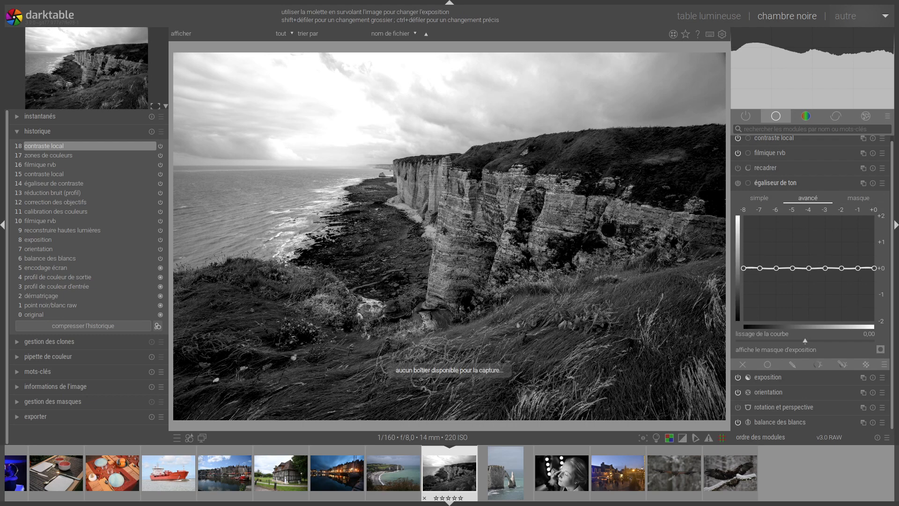
{"action": "left_click", "coordinate": [882, 183]}
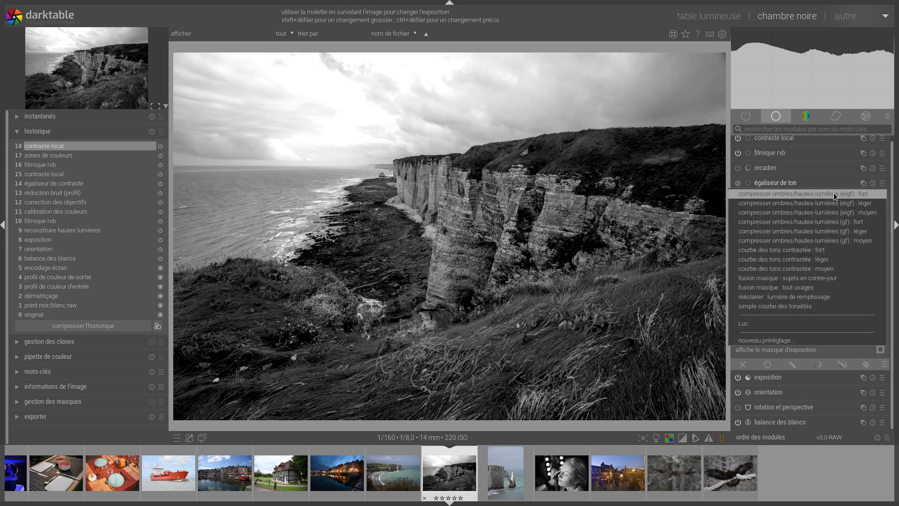
{"action": "left_click", "coordinate": [813, 324]}
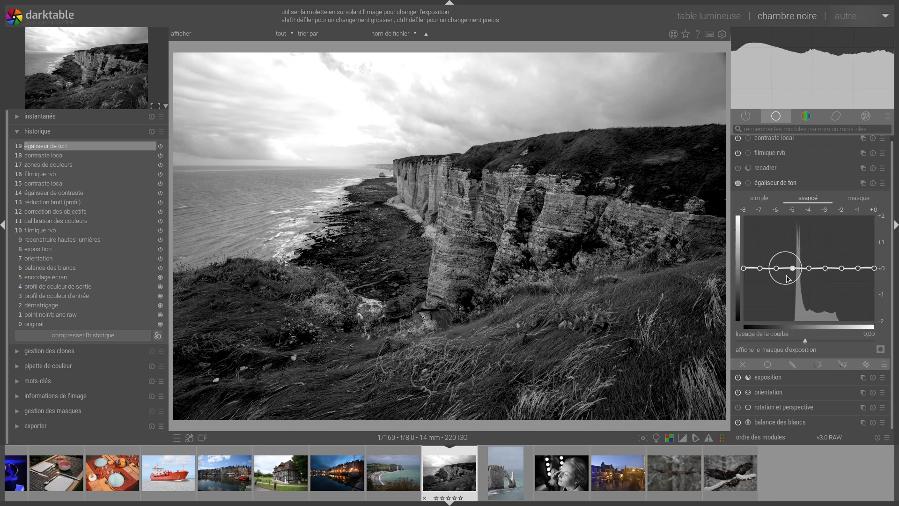
{"action": "left_click_drag", "start_coordinate": [798, 267], "coordinate": [797, 249]}
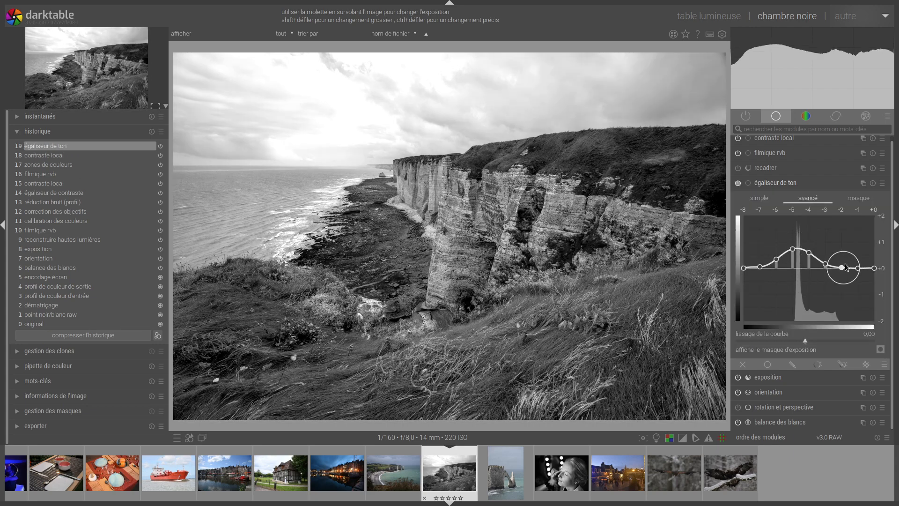
{"action": "left_click_drag", "start_coordinate": [846, 267], "coordinate": [845, 274]}
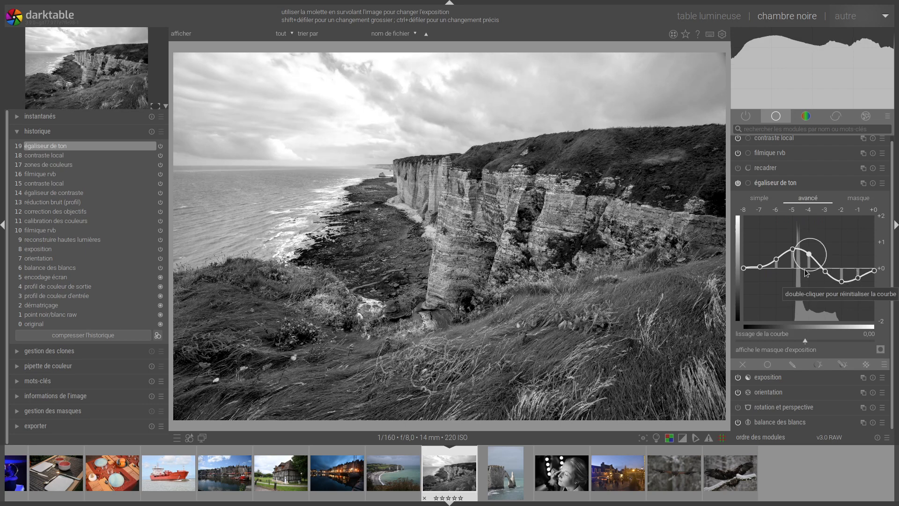
{"action": "left_click_drag", "start_coordinate": [760, 267], "coordinate": [760, 280]}
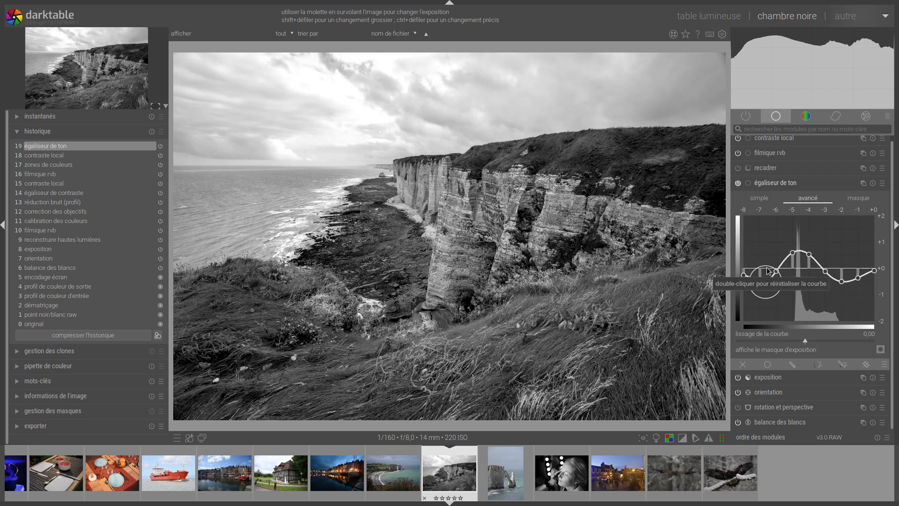
{"action": "left_click", "coordinate": [738, 184]}
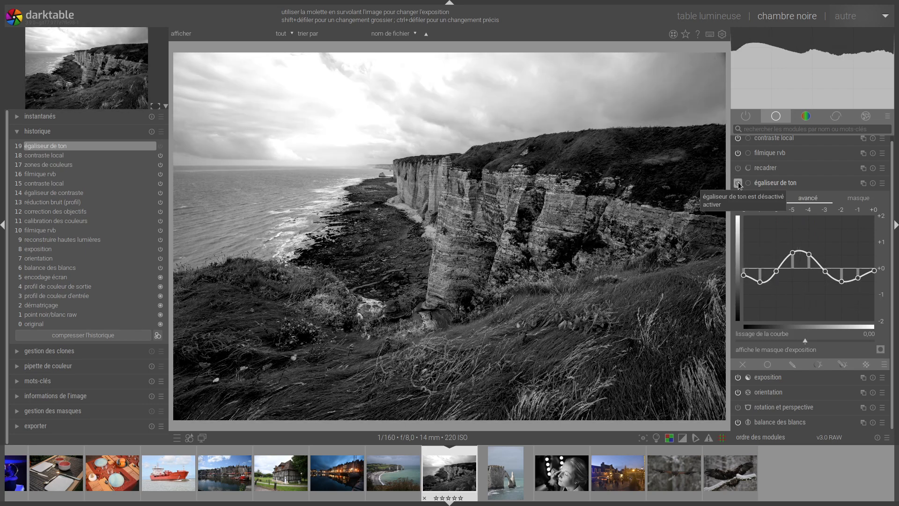
{"action": "left_click", "coordinate": [774, 184]}
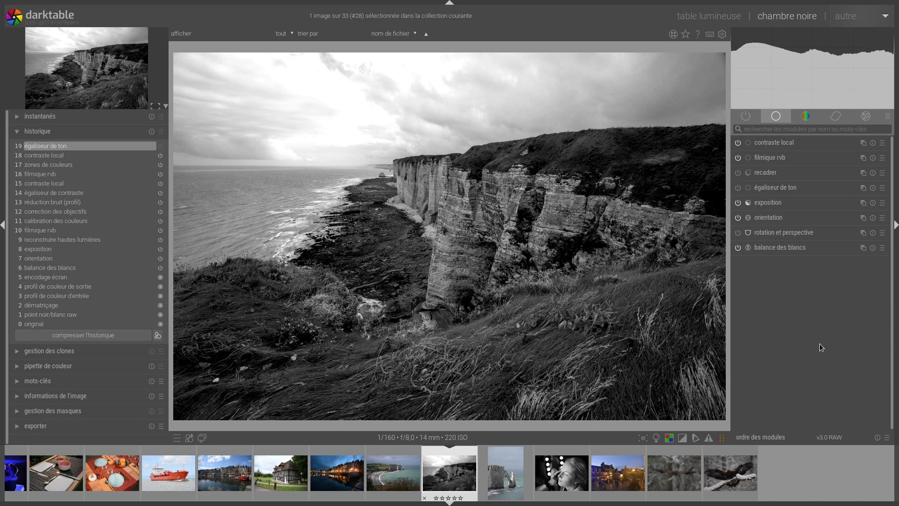
Compress the history and create a style named "noir&bl" from it, including only contraste local, zones de couleurs and filmique rvb.
{"action": "left_click", "coordinate": [95, 336]}
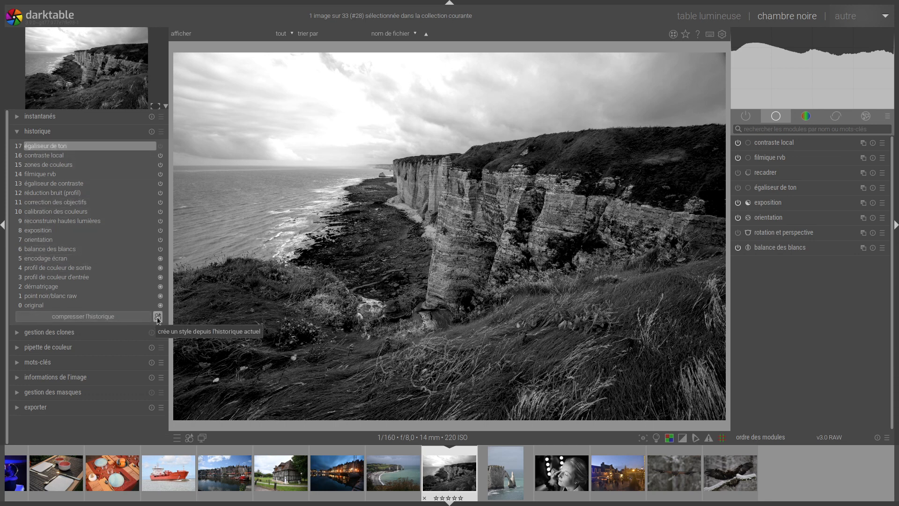
{"action": "left_click", "coordinate": [158, 317]}
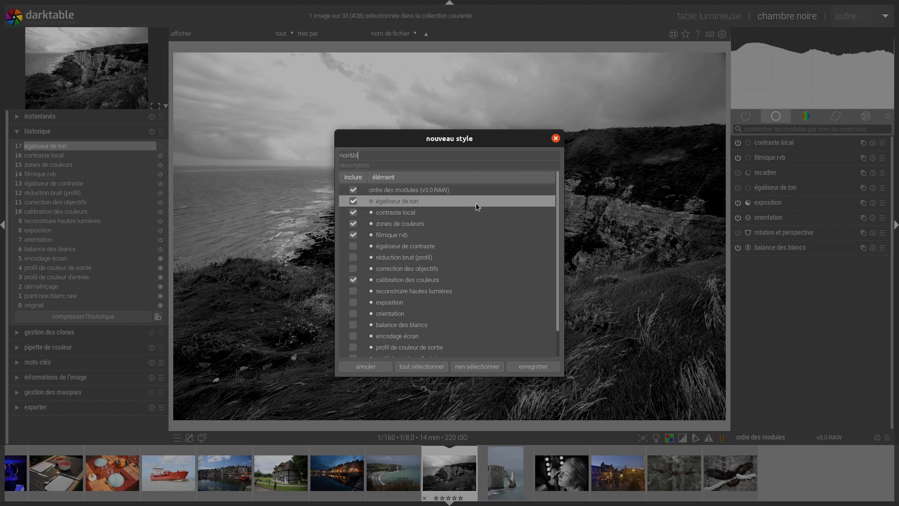
{"action": "left_click", "coordinate": [353, 190]}
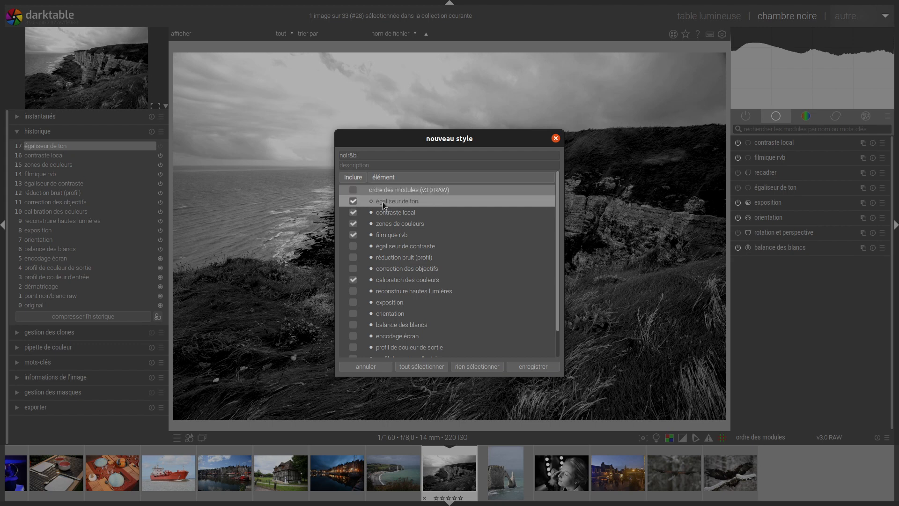
{"action": "left_click", "coordinate": [353, 202]}
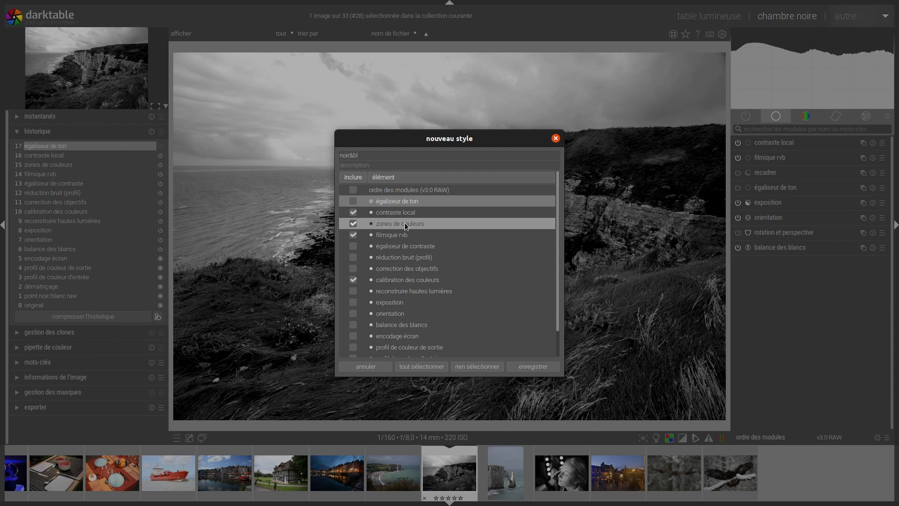
{"action": "left_click", "coordinate": [354, 280]}
{"action": "scroll", "coordinate": [491, 296], "scroll_direction": "down", "scroll_amount": 1}
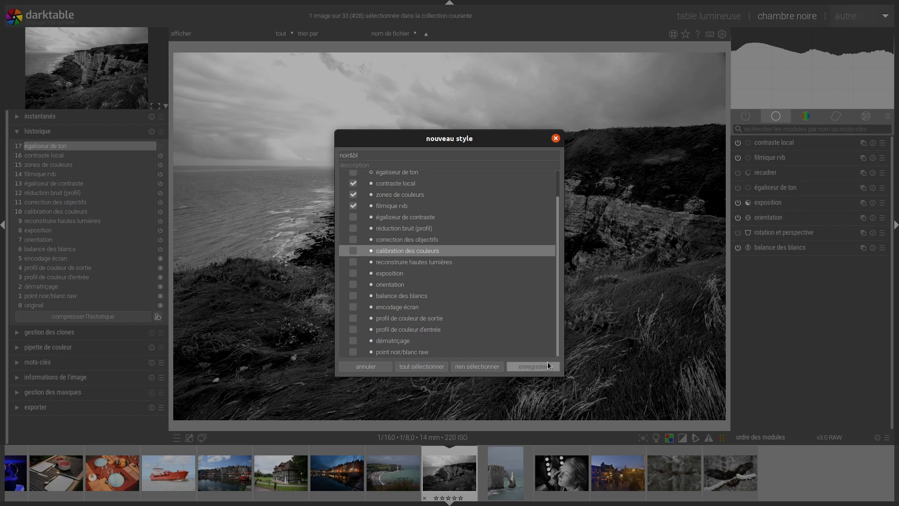
{"action": "left_click", "coordinate": [532, 366]}
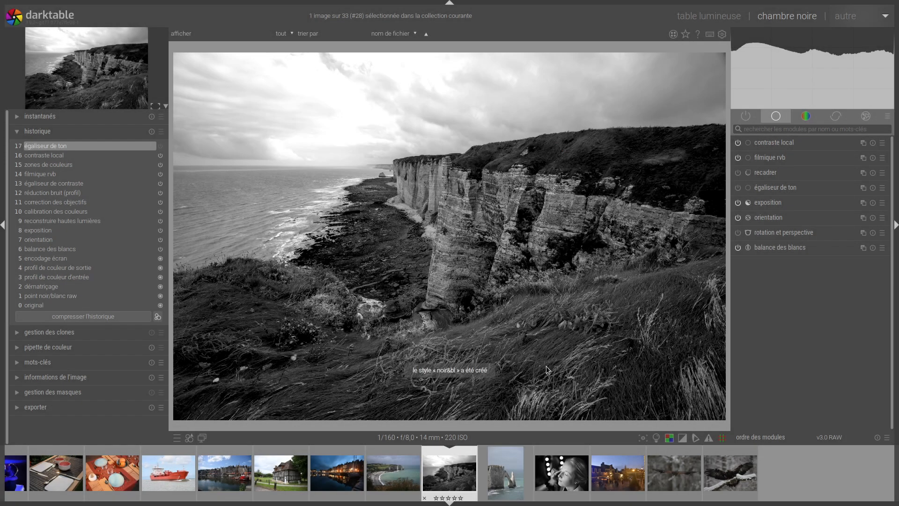
Return to the lighttable and select the beach bay, sea arch and half-timbered house photos together.
{"action": "key", "text": "l"}
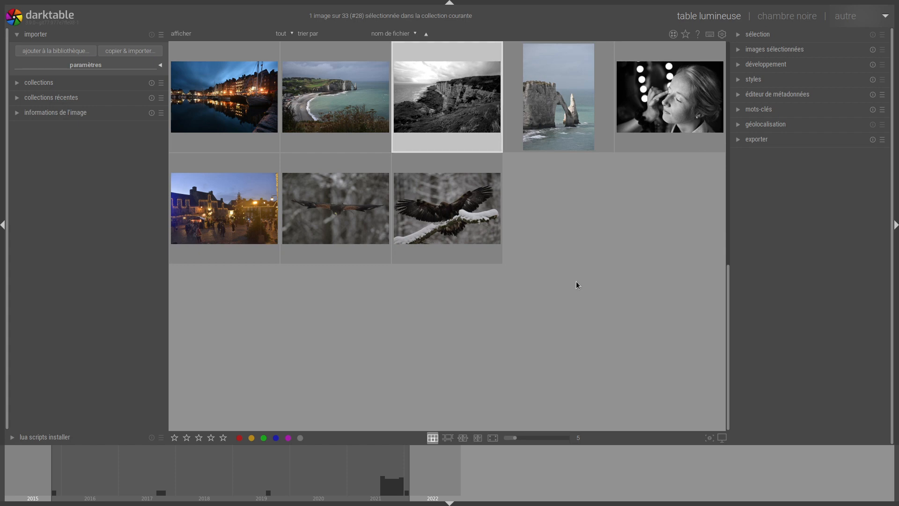
{"action": "scroll", "coordinate": [579, 285], "scroll_direction": "up", "scroll_amount": 4}
{"action": "scroll", "coordinate": [576, 284], "scroll_direction": "down", "scroll_amount": 2}
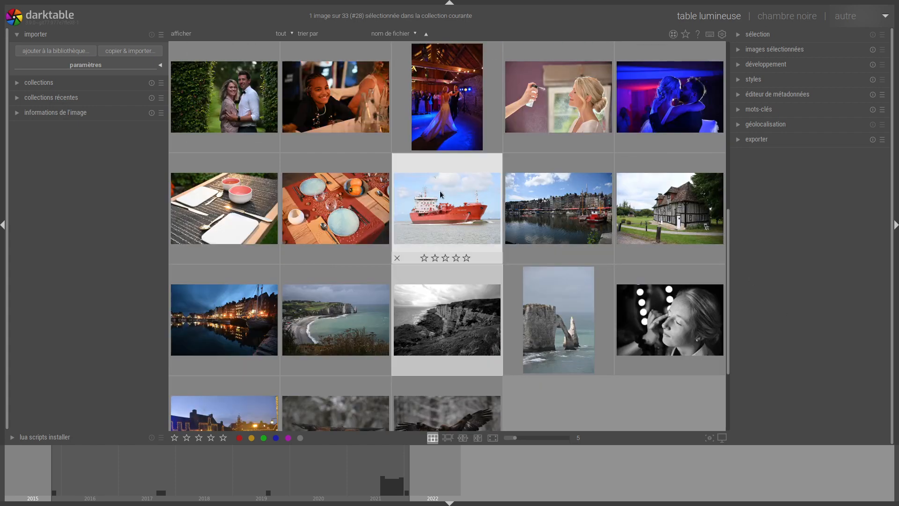
{"action": "left_click", "coordinate": [338, 311]}
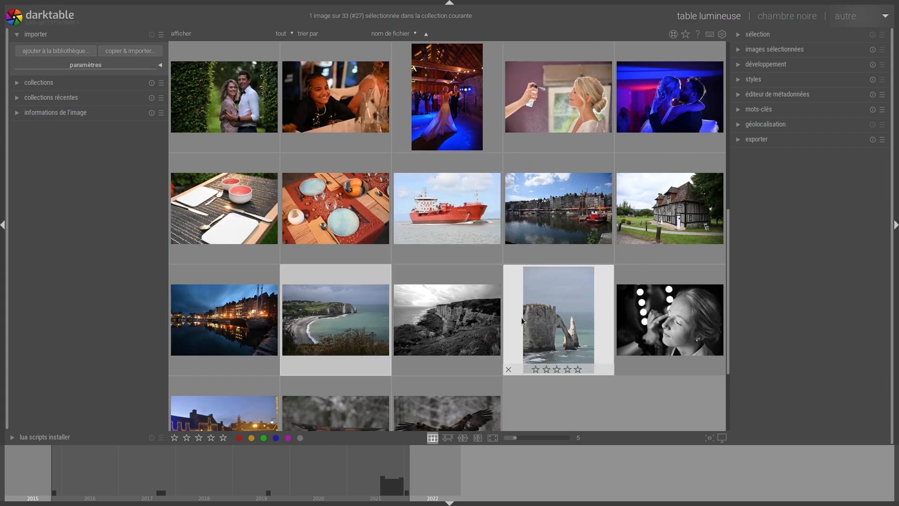
{"action": "left_click", "coordinate": [550, 316], "text": "ctrl"}
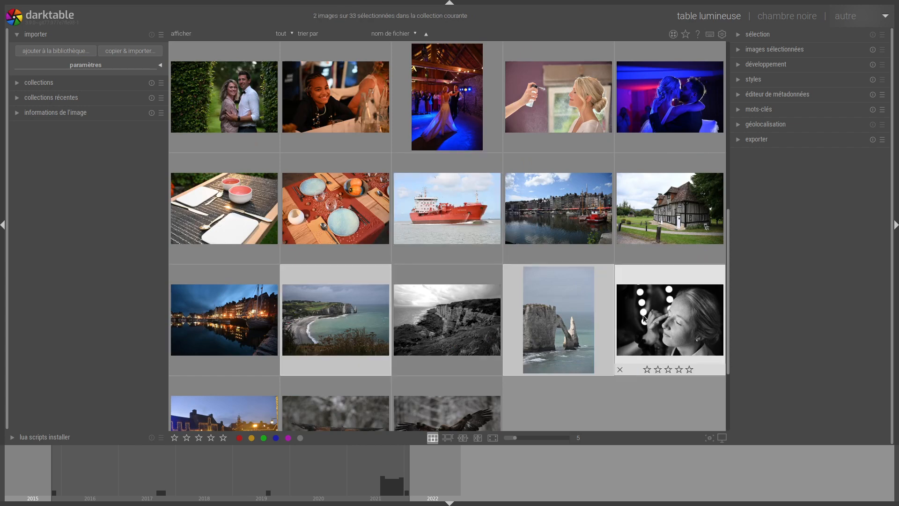
{"action": "left_click", "coordinate": [677, 214], "text": "ctrl"}
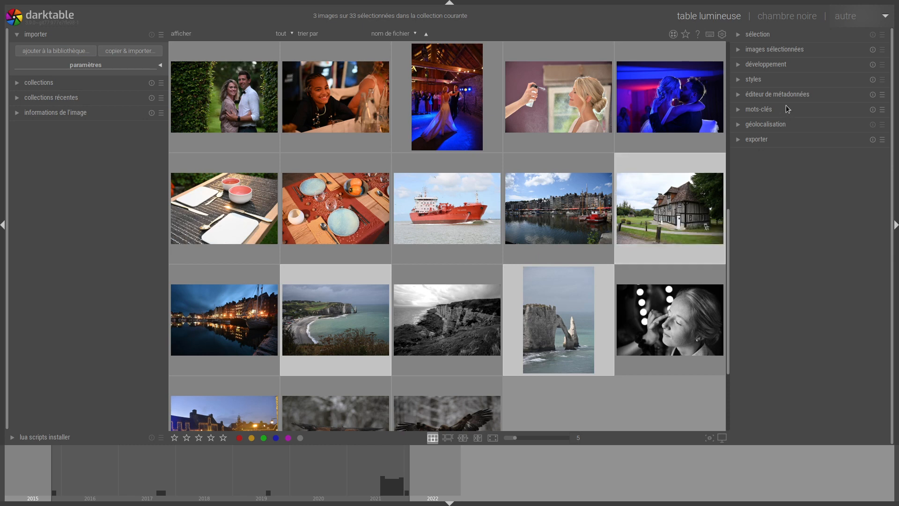
Apply the "noir&bl" style to the three selected photos.
{"action": "left_click", "coordinate": [753, 80]}
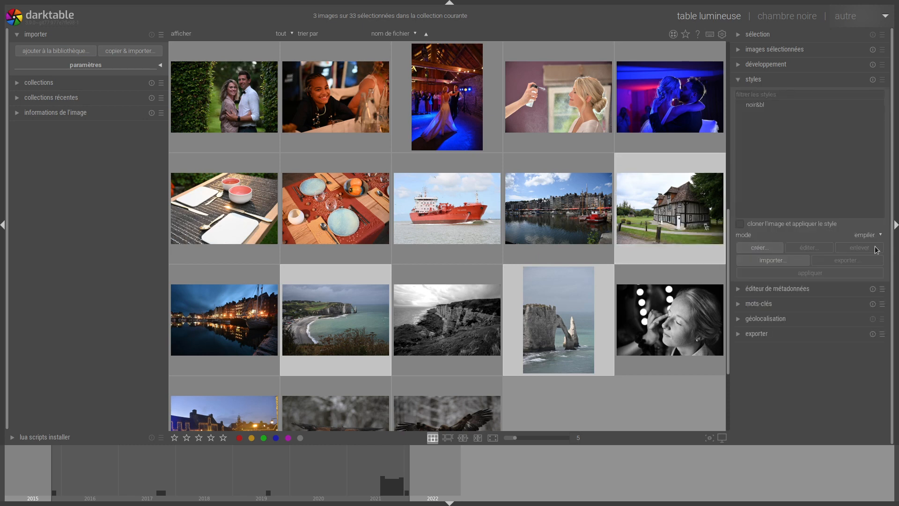
{"action": "left_click", "coordinate": [755, 104]}
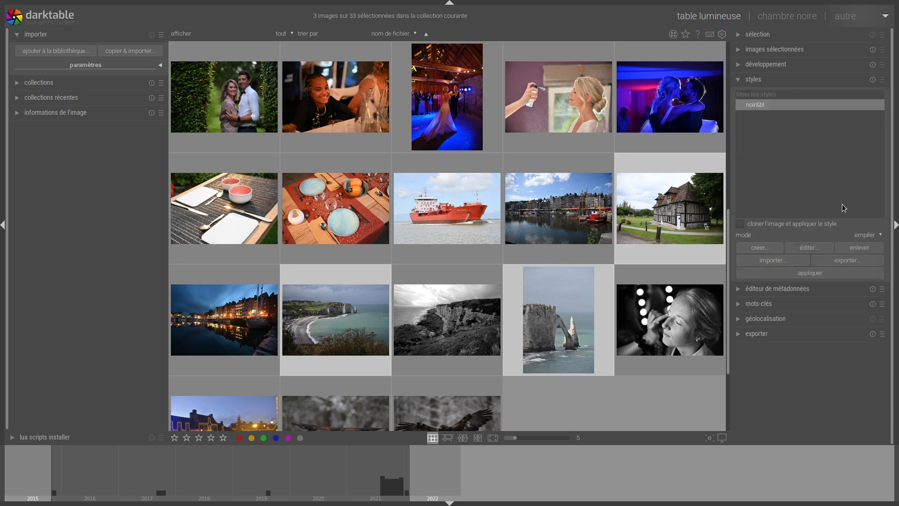
{"action": "left_click", "coordinate": [860, 274]}
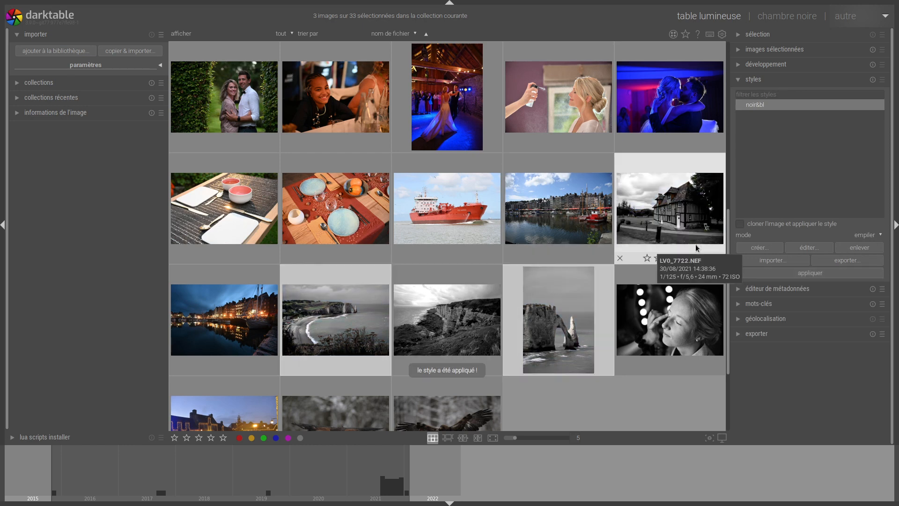
Open the beach bay photo in the darkroom and apply the custom preset to its égaliseur de ton module.
{"action": "left_click", "coordinate": [335, 313]}
{"action": "double_click", "coordinate": [335, 314]}
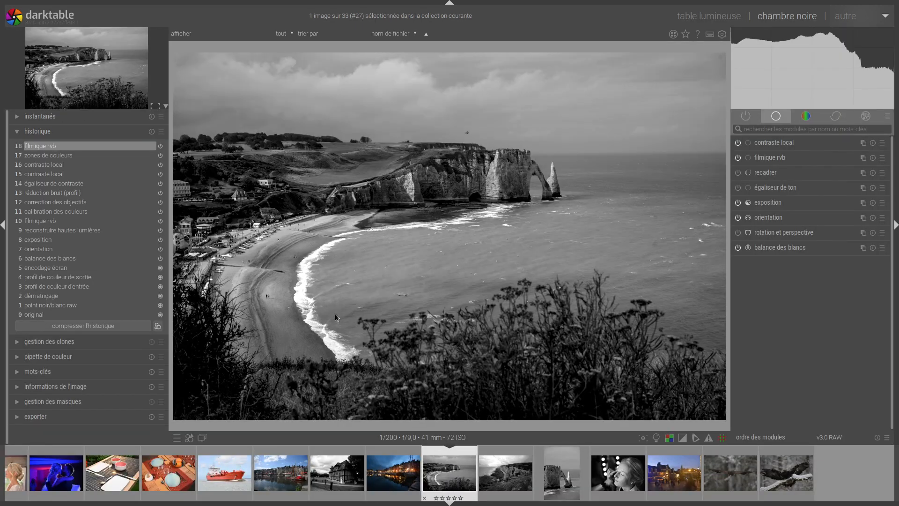
{"action": "key", "text": "t"}
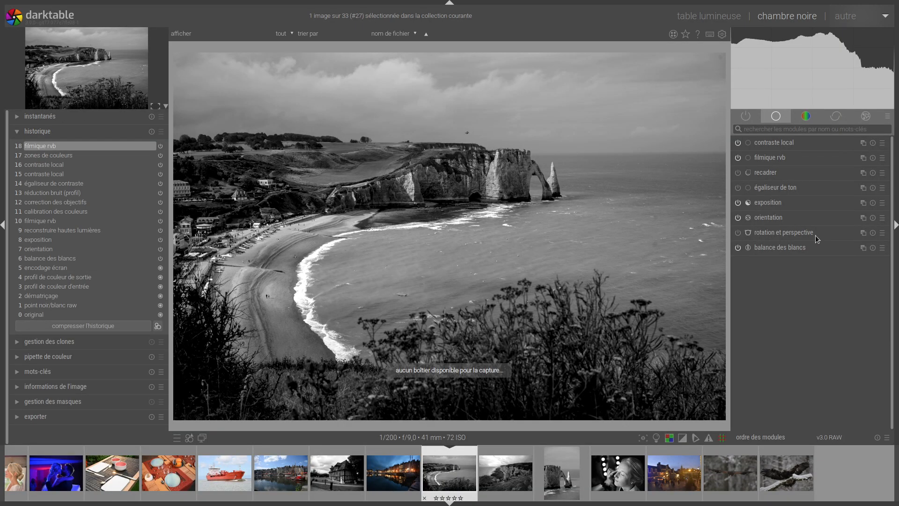
{"action": "left_click", "coordinate": [787, 188]}
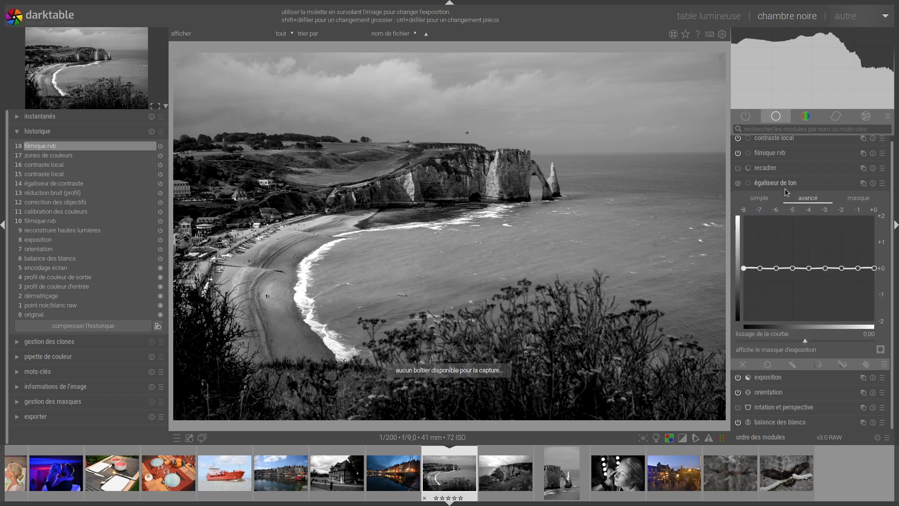
{"action": "left_click", "coordinate": [881, 183]}
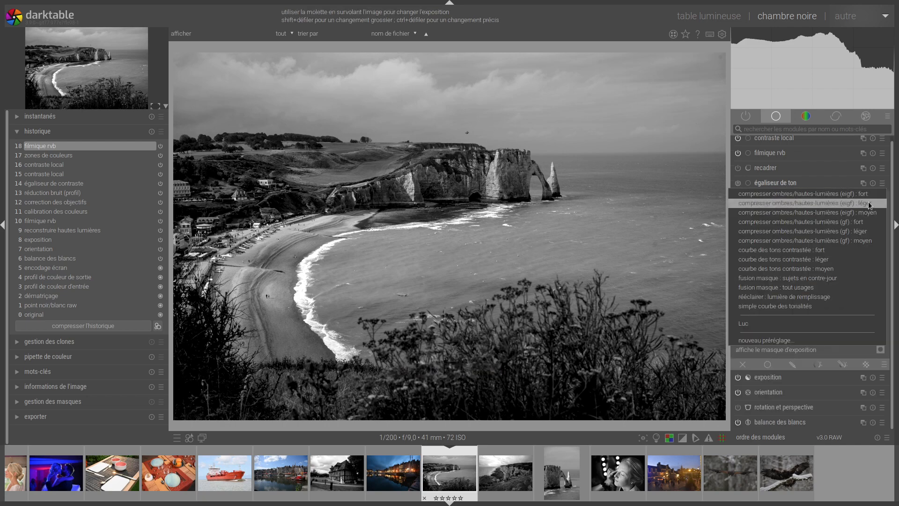
{"action": "left_click", "coordinate": [819, 323]}
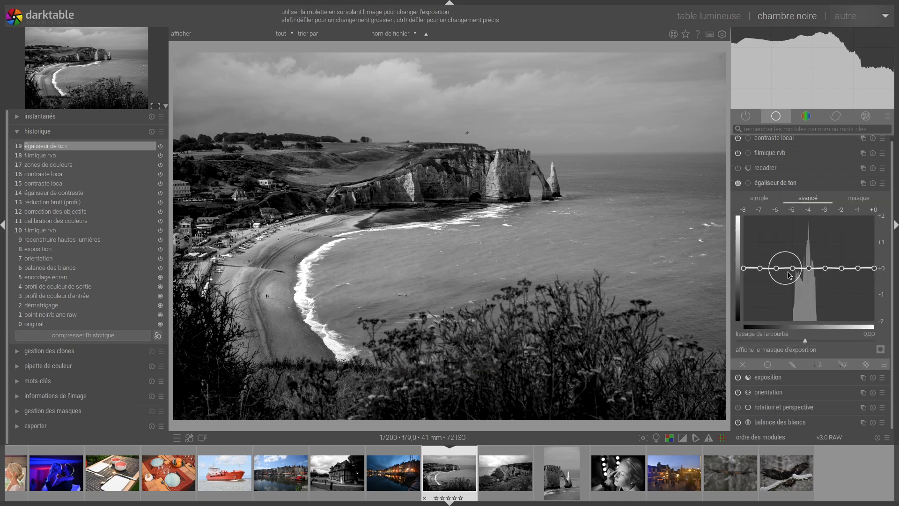
Raise the égaliseur de ton curve to about +1 around −5, lower it slightly around −2, and collapse the module.
{"action": "left_click_drag", "start_coordinate": [795, 273], "coordinate": [793, 238]}
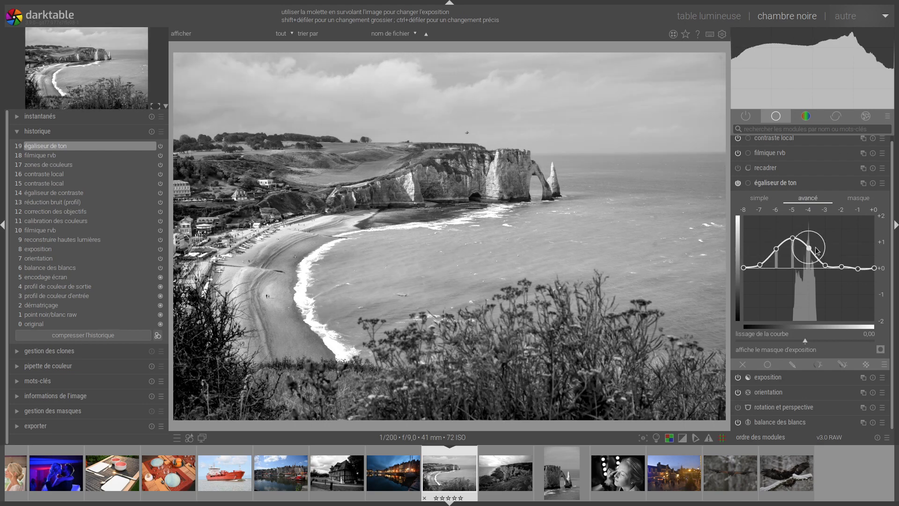
{"action": "left_click_drag", "start_coordinate": [843, 264], "coordinate": [841, 274]}
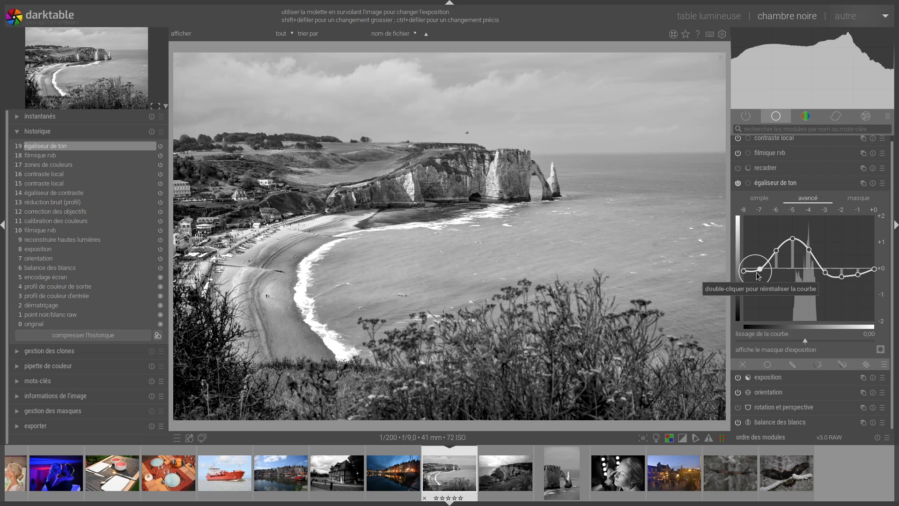
{"action": "left_click", "coordinate": [774, 185]}
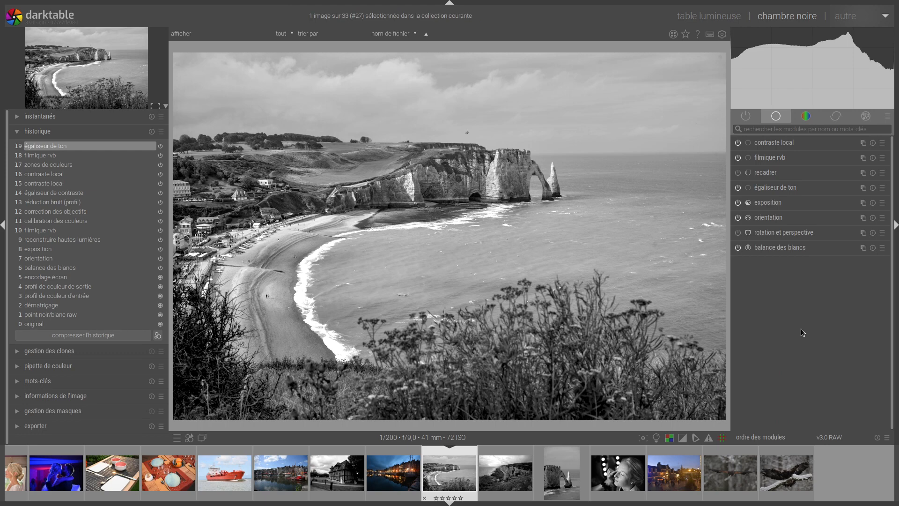
Assign the shortcut n to applying the "noir&bl" style in the preferences, and close them.
{"action": "left_click", "coordinate": [722, 34]}
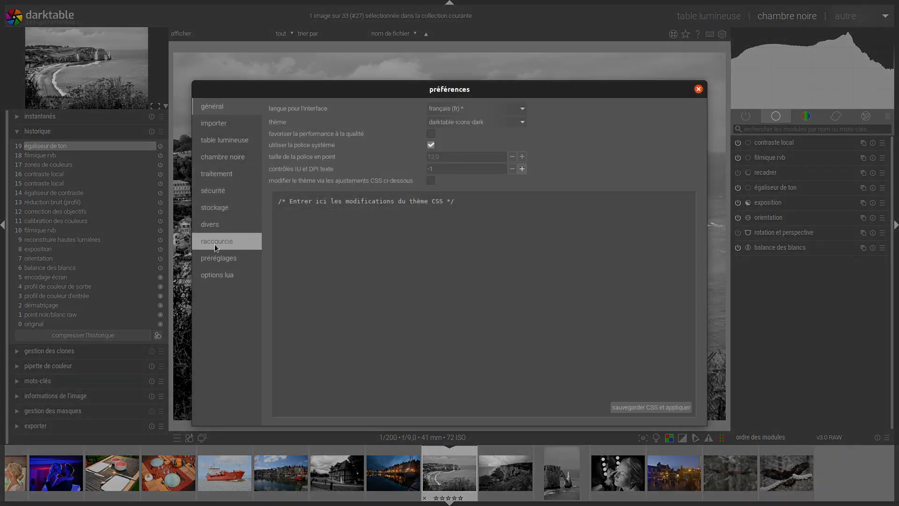
{"action": "left_click", "coordinate": [216, 243]}
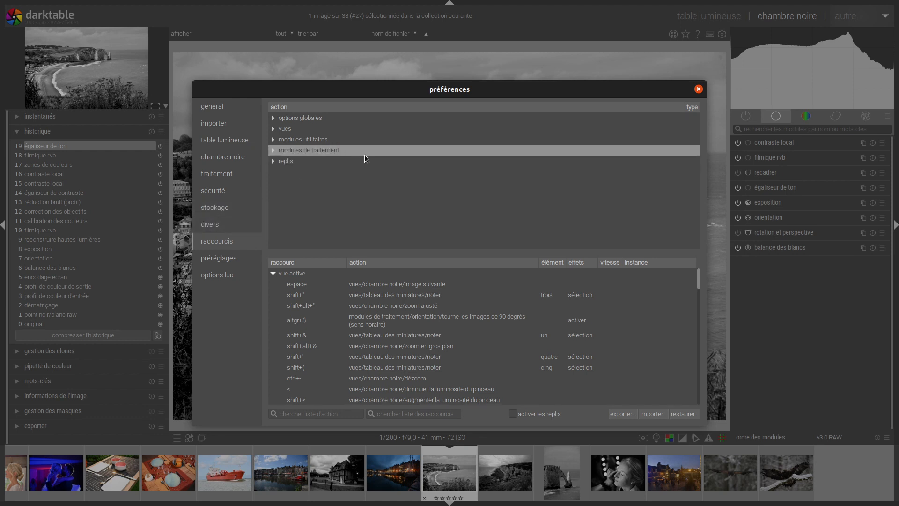
{"action": "left_click", "coordinate": [273, 117]}
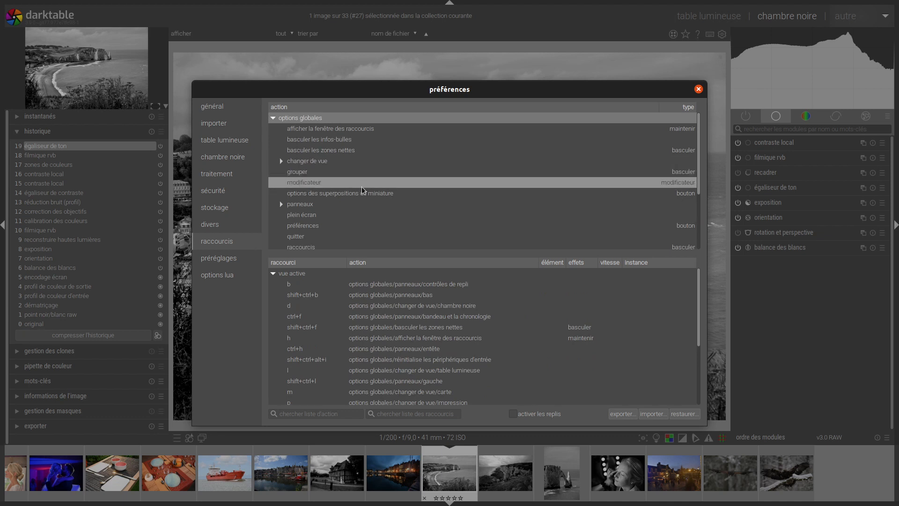
{"action": "scroll", "coordinate": [361, 190], "scroll_direction": "down", "scroll_amount": 3}
{"action": "scroll", "coordinate": [362, 190], "scroll_direction": "down", "scroll_amount": 1}
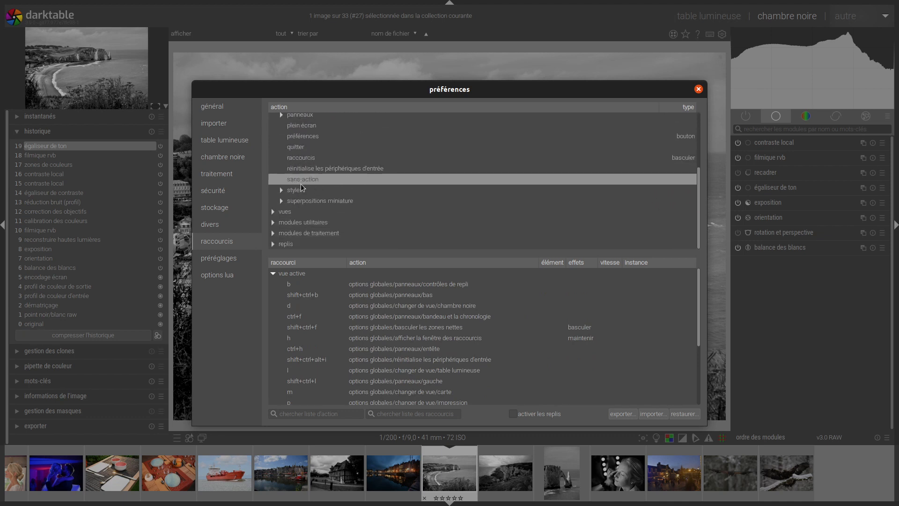
{"action": "left_click", "coordinate": [281, 190]}
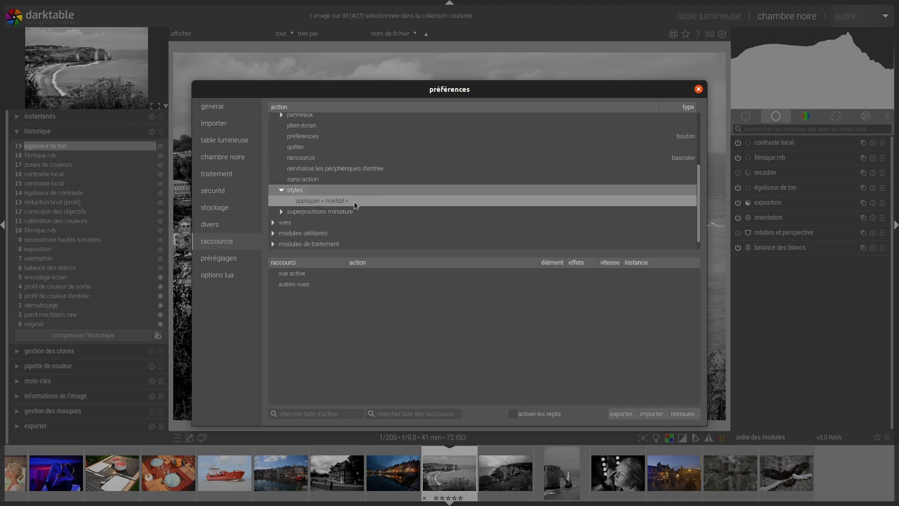
{"action": "double_click", "coordinate": [331, 202]}
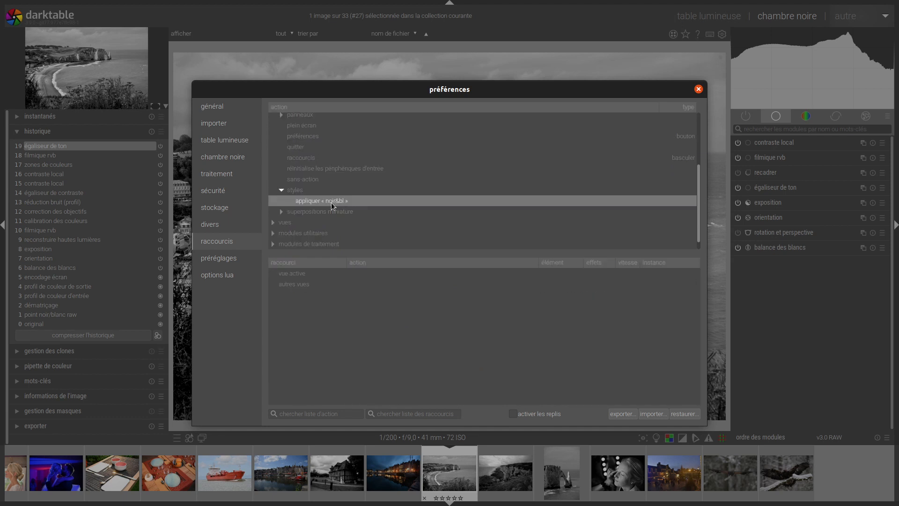
{"action": "key", "text": "n"}
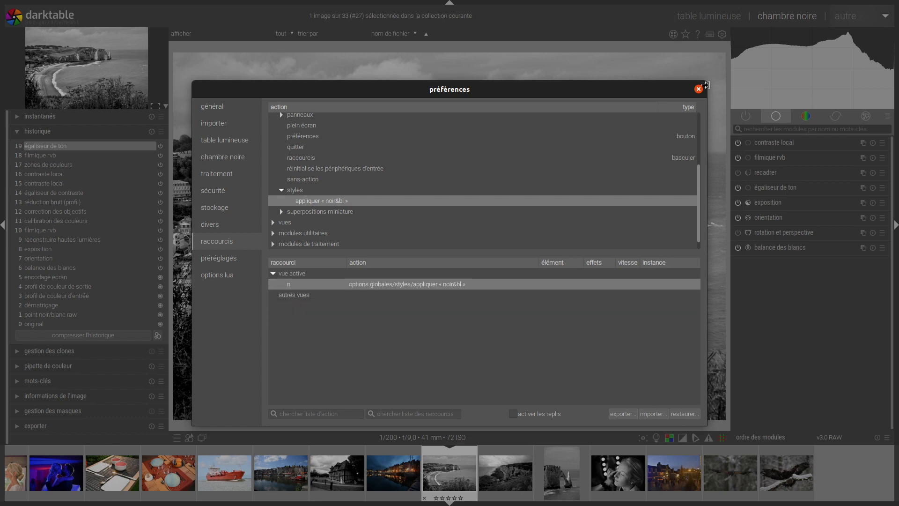
{"action": "left_click", "coordinate": [698, 89]}
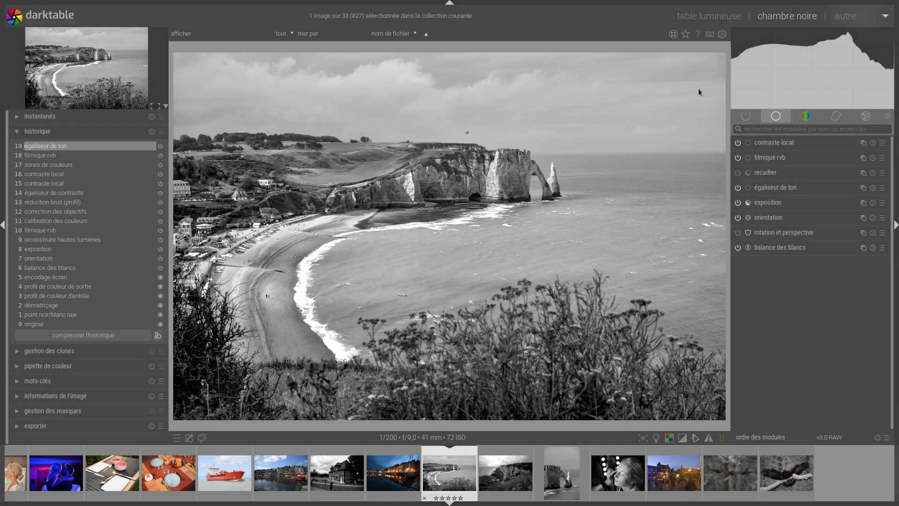
Return to the lighttable and use the n shortcut to apply "noir&bl" to both eagle photos and the evening town square photo.
{"action": "key", "text": "l"}
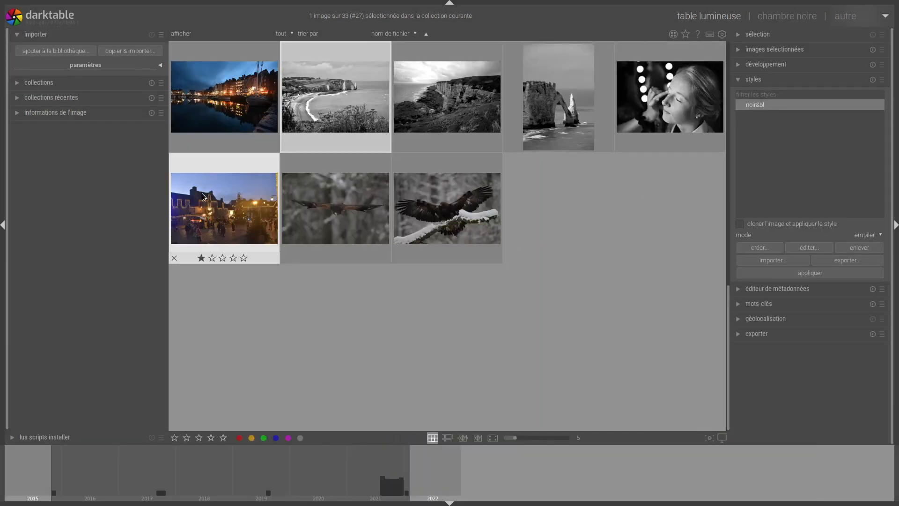
{"action": "left_click_drag", "start_coordinate": [201, 193], "coordinate": [218, 192]}
{"action": "left_click", "coordinate": [342, 208], "text": "ctrl"}
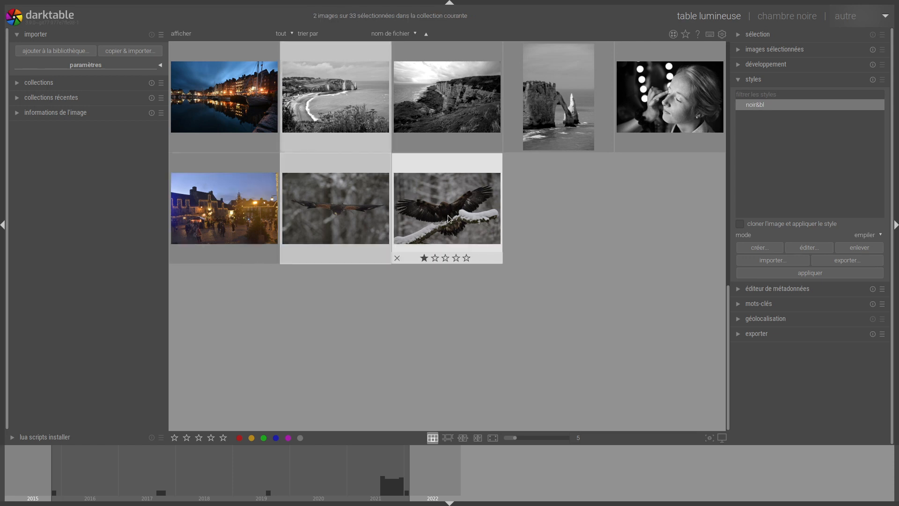
{"action": "left_click", "coordinate": [450, 218], "text": "ctrl"}
{"action": "key", "text": "n"}
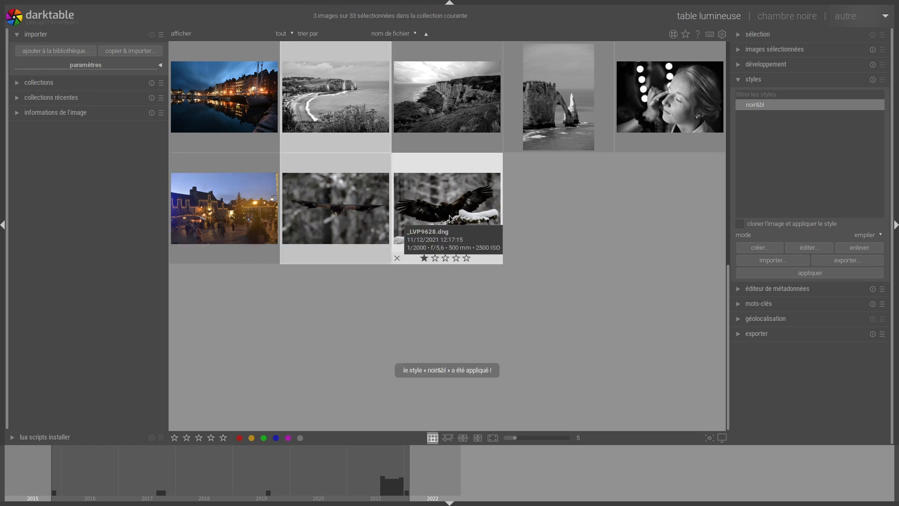
{"action": "left_click", "coordinate": [229, 201]}
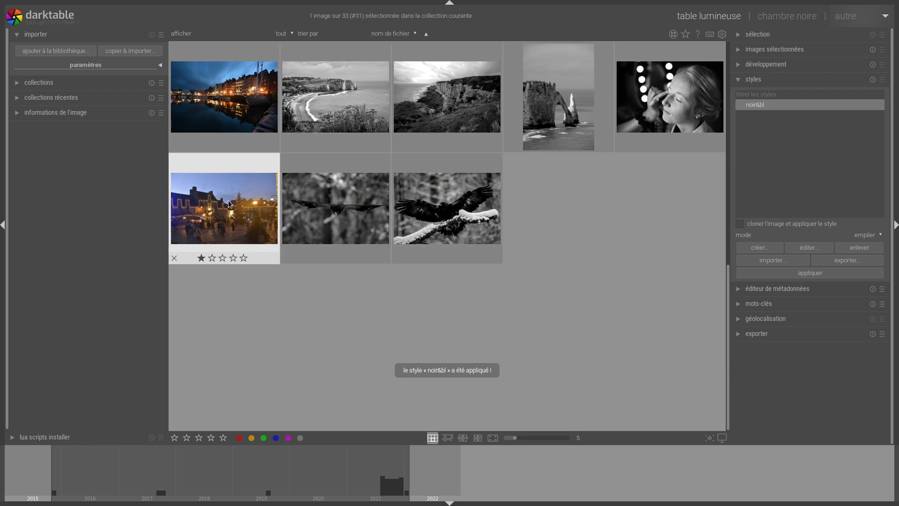
{"action": "key", "text": "n"}
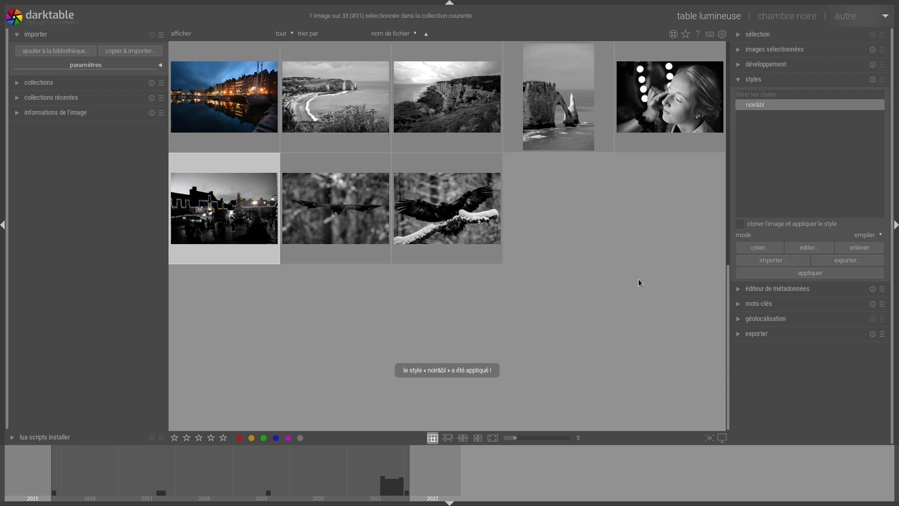
Open the night harbour photo in the darkroom.
{"action": "double_click", "coordinate": [240, 99]}
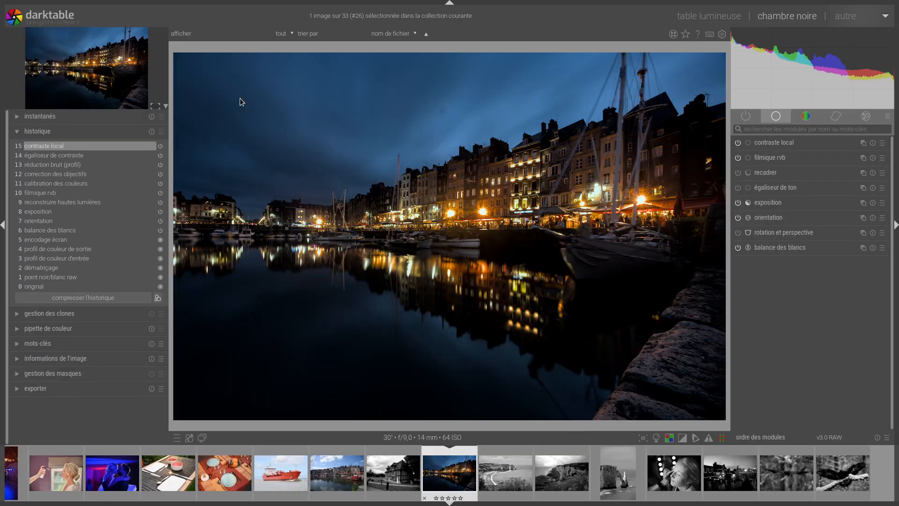
{"action": "mouse_move", "coordinate": [147, 201]}
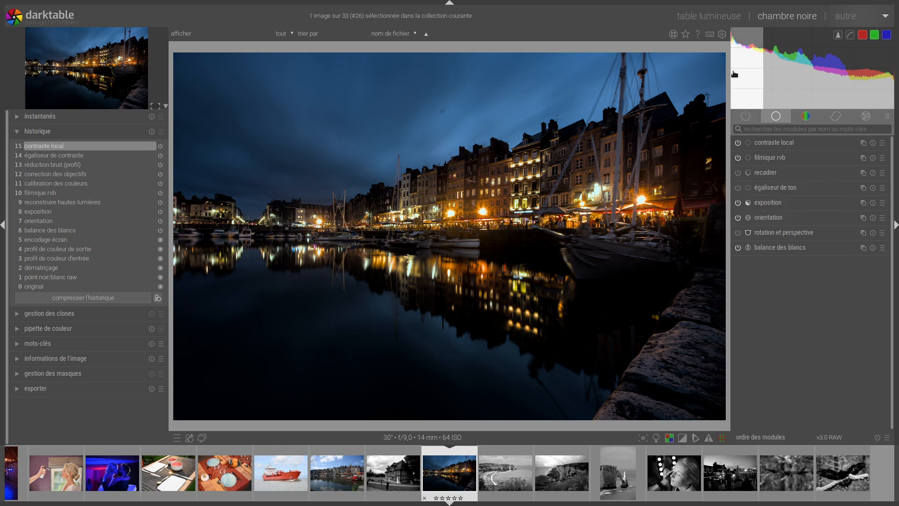
{"action": "left_click", "coordinate": [710, 34]}
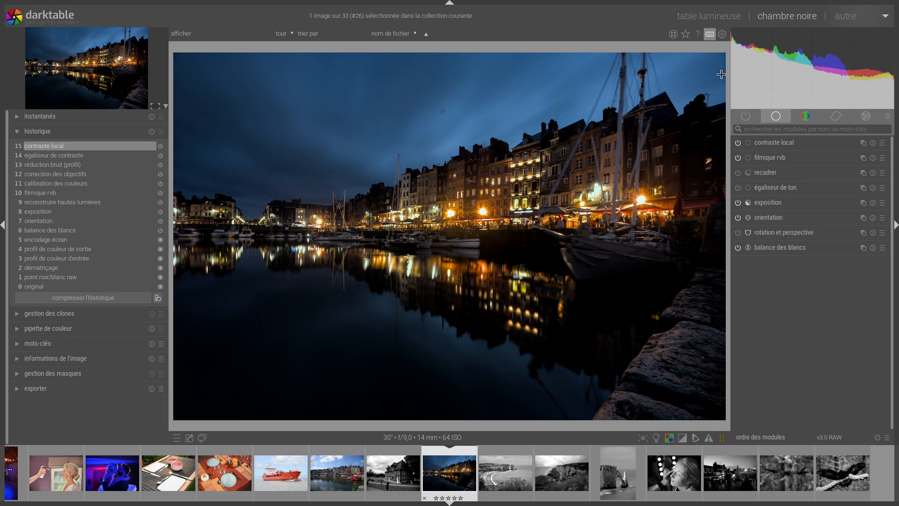
{"action": "left_click", "coordinate": [774, 171]}
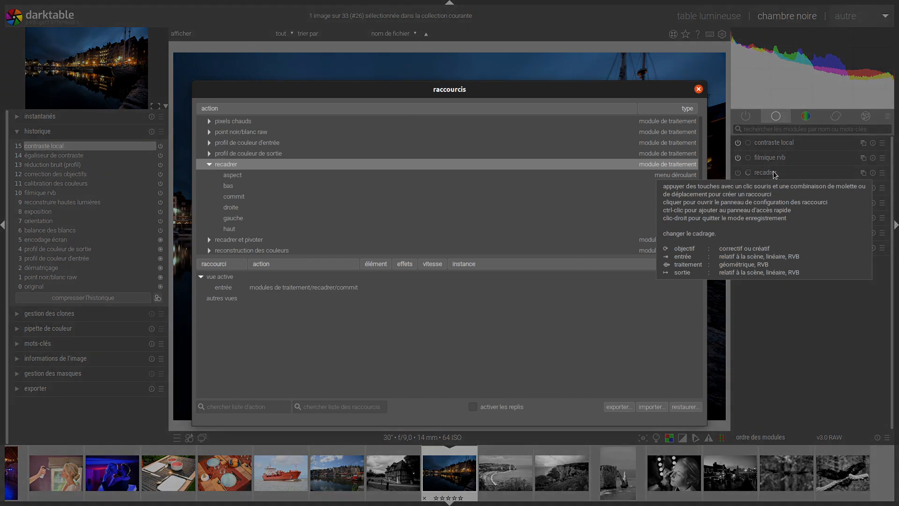
{"action": "type", "text": "r"}
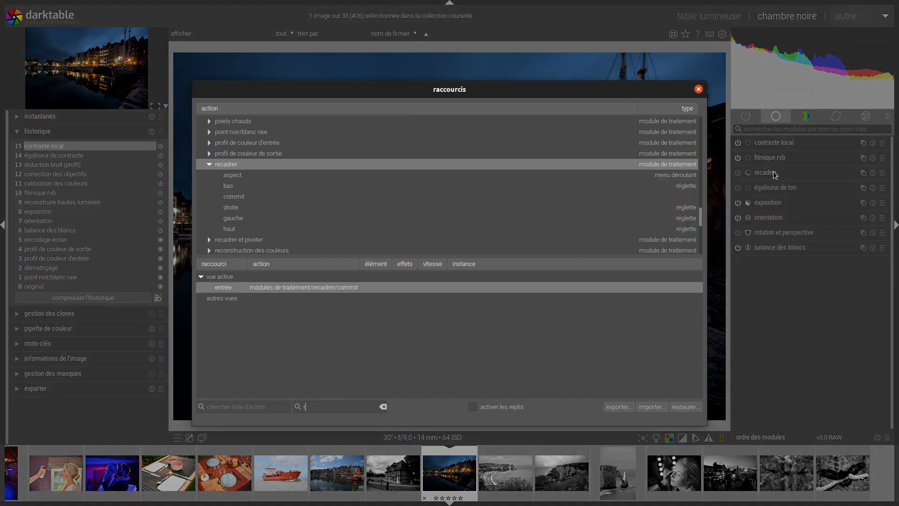
{"action": "left_click", "coordinate": [698, 90]}
{"action": "key", "text": "r"}
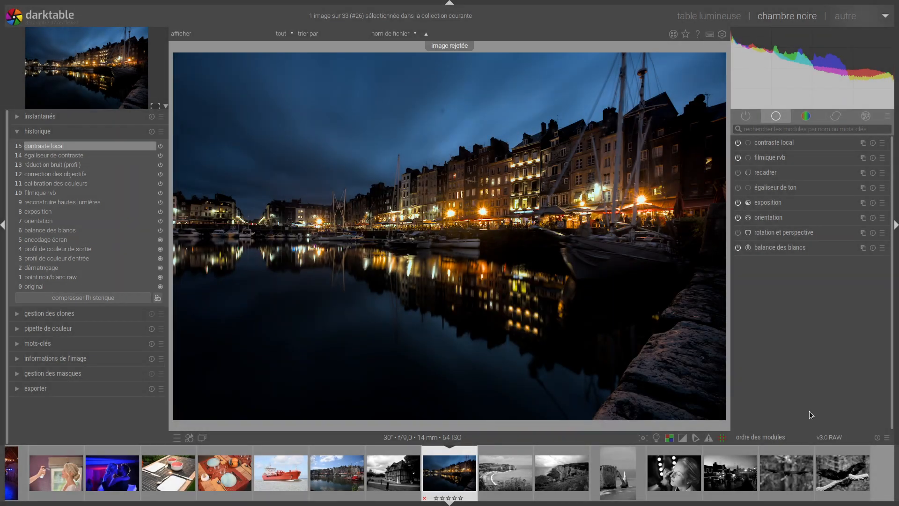
{"action": "key", "text": "0"}
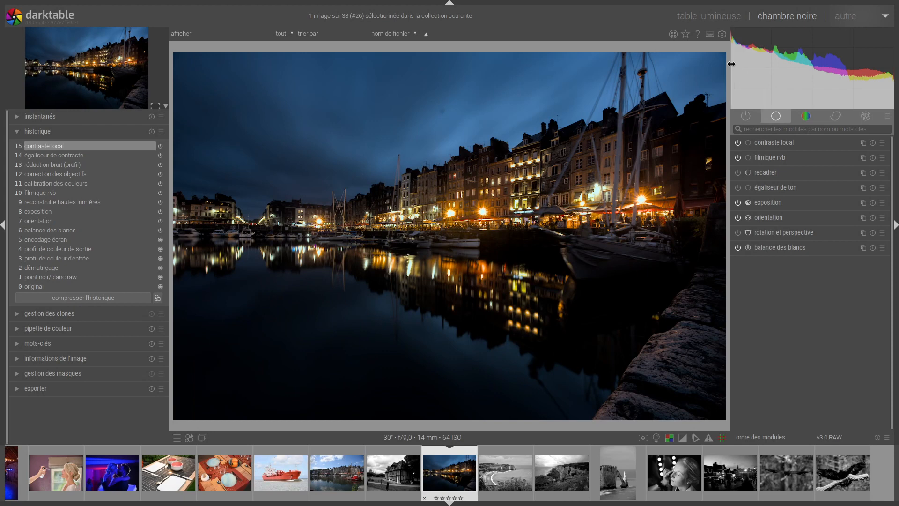
{"action": "left_click", "coordinate": [710, 37]}
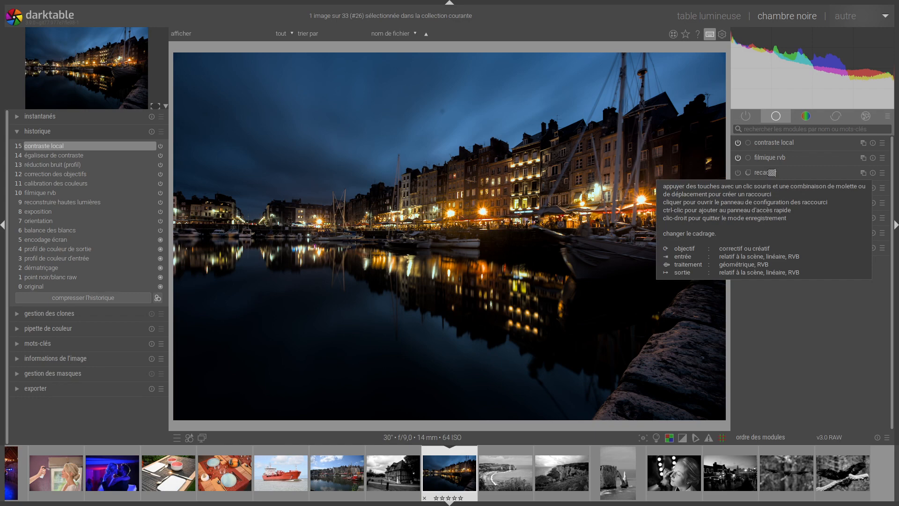
{"action": "left_click", "coordinate": [771, 173]}
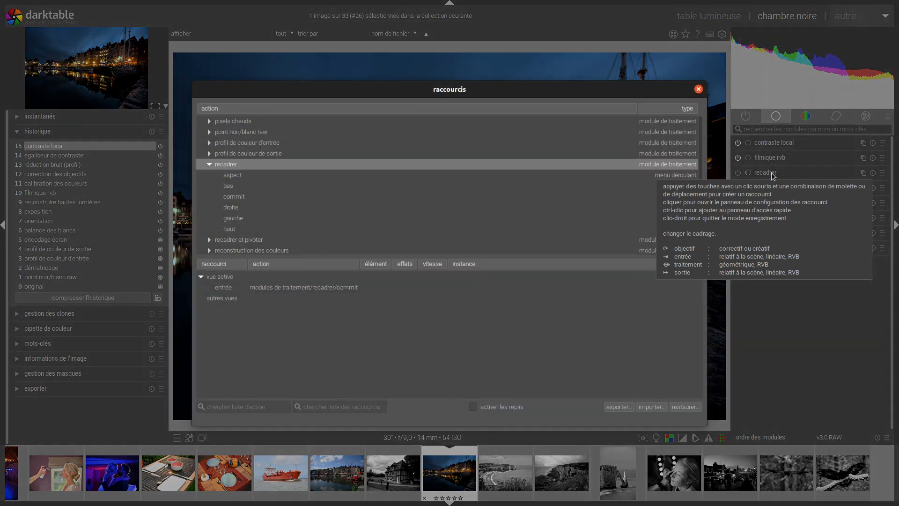
{"action": "left_click", "coordinate": [698, 89]}
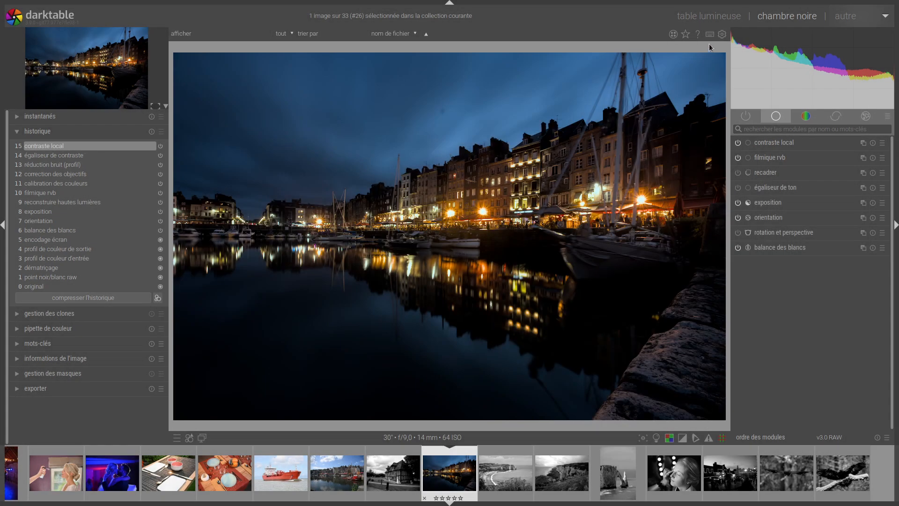
Assign the shortcut r to the recadrer module, replacing the conflicting shortcut, and test it by expanding and collapsing the module.
{"action": "left_click", "coordinate": [708, 32]}
{"action": "key", "text": "r"}
{"action": "left_click", "coordinate": [517, 279]}
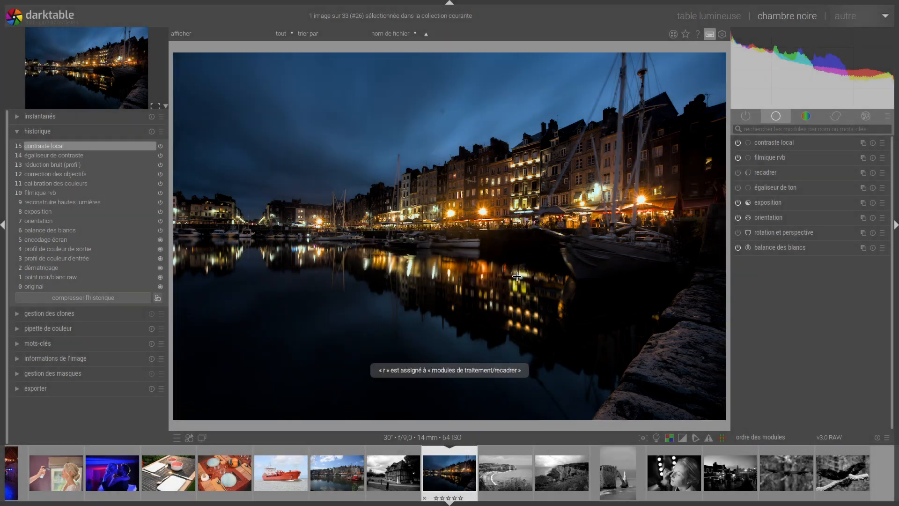
{"action": "key", "text": "r"}
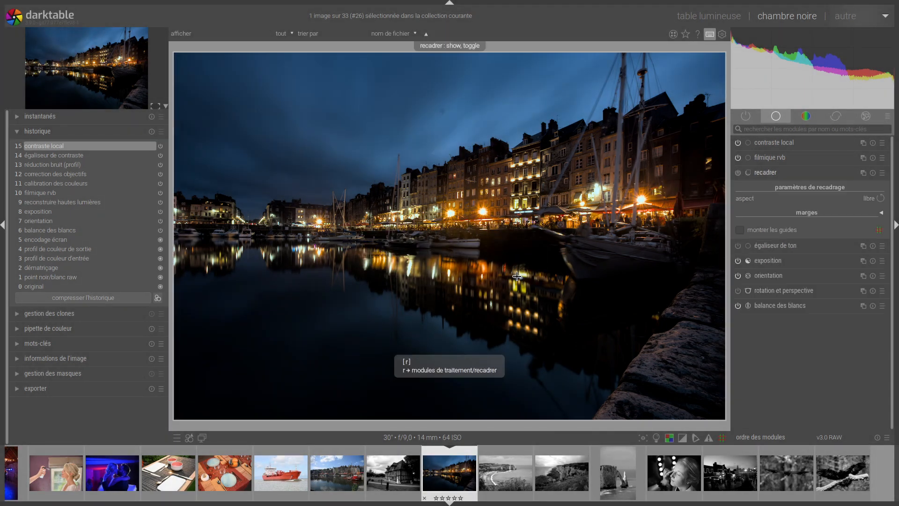
{"action": "key", "text": "r"}
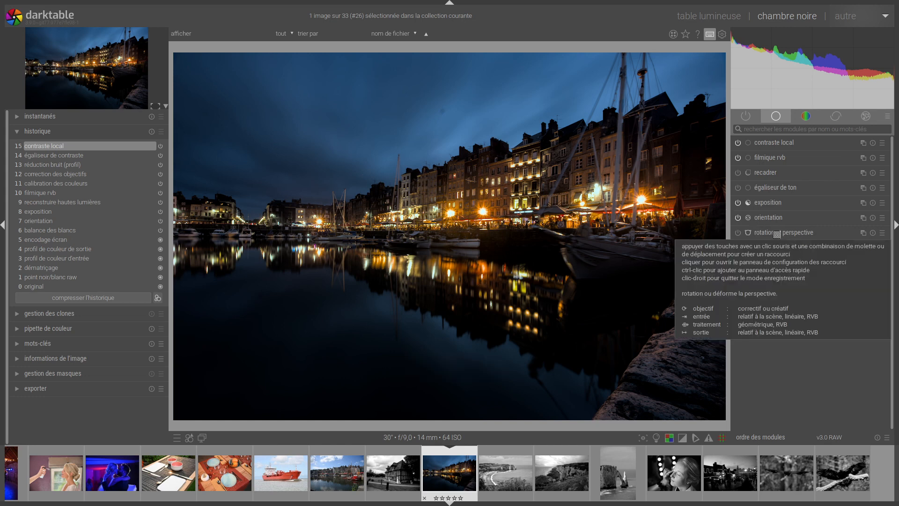
Assign the shortcut p to the rotation et perspective module, replacing the conflicting shortcut, and test the p and r module shortcuts.
{"action": "key", "text": "p"}
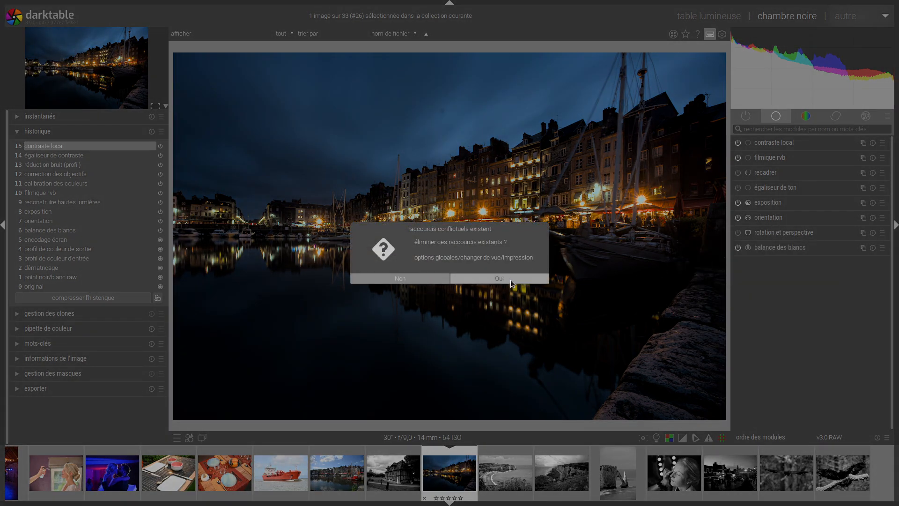
{"action": "left_click", "coordinate": [499, 278]}
{"action": "key", "text": "p"}
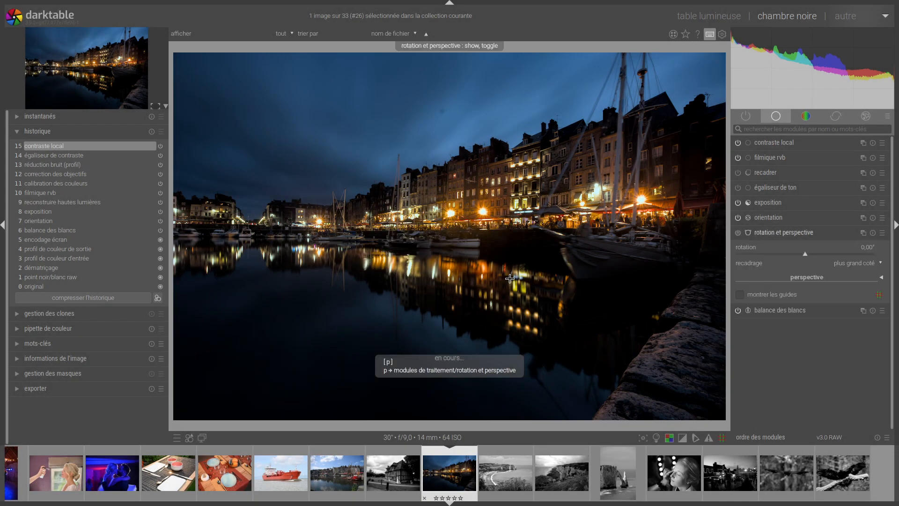
{"action": "key", "text": "r"}
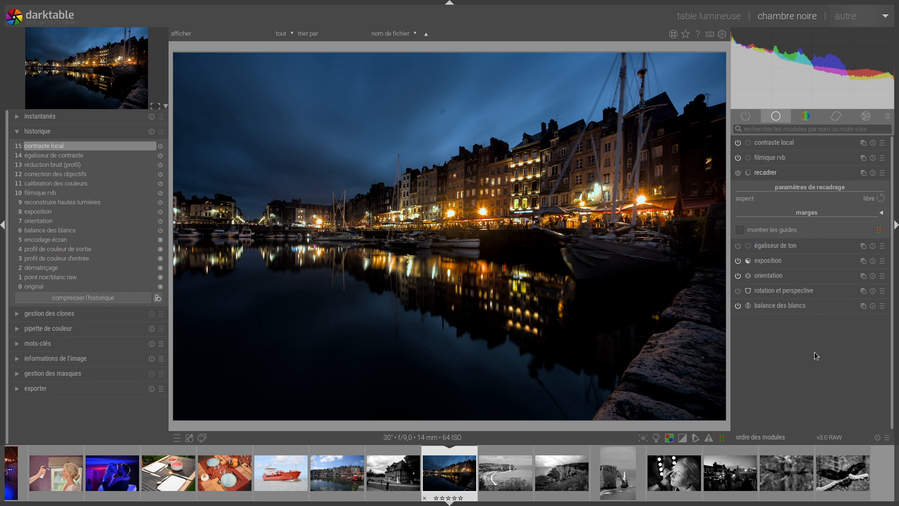
Return to the lighttable and hide the rating toolbar and the timeline below the thumbnails.
{"action": "key", "text": "l"}
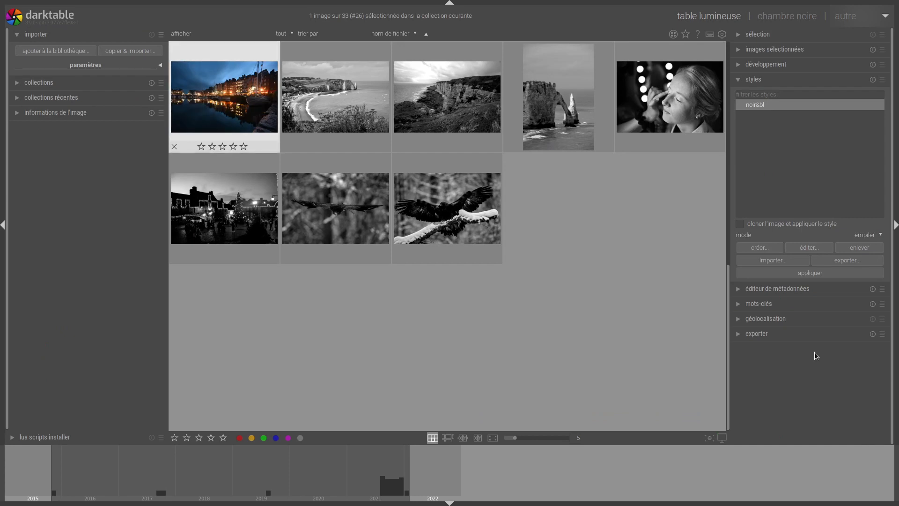
{"action": "left_click", "coordinate": [448, 502]}
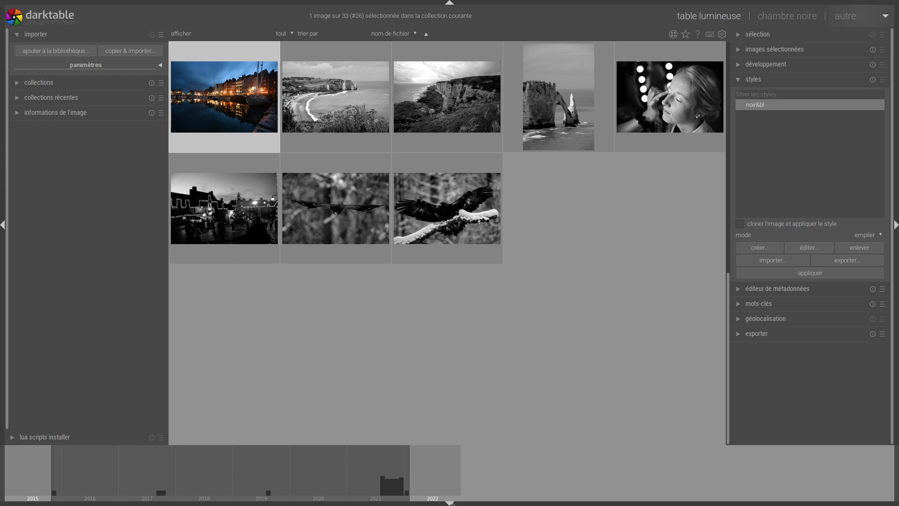
{"action": "left_click", "coordinate": [449, 503]}
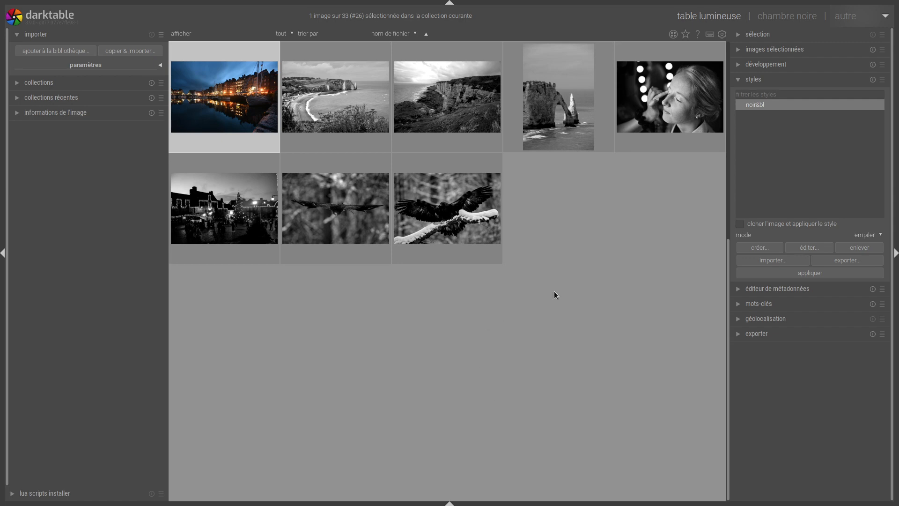
Hide the window borders around the lighttable, and test hiding and restoring all panels around the thumbnail grid.
{"action": "scroll", "coordinate": [552, 356], "scroll_direction": "up", "scroll_amount": 5}
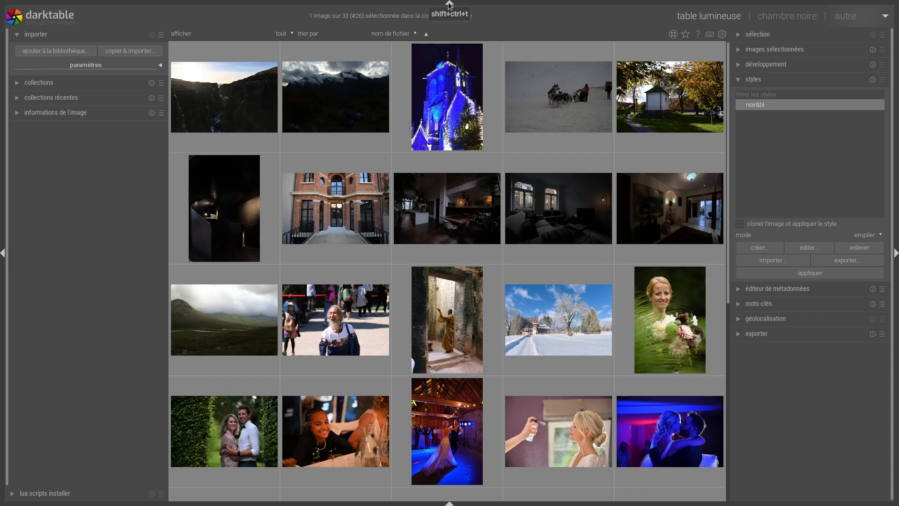
{"action": "key", "text": "b"}
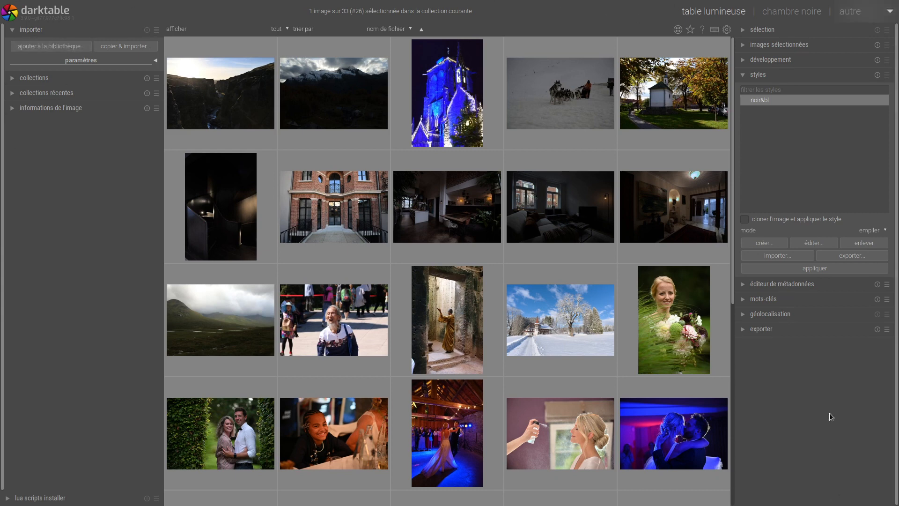
{"action": "key", "text": "Tab"}
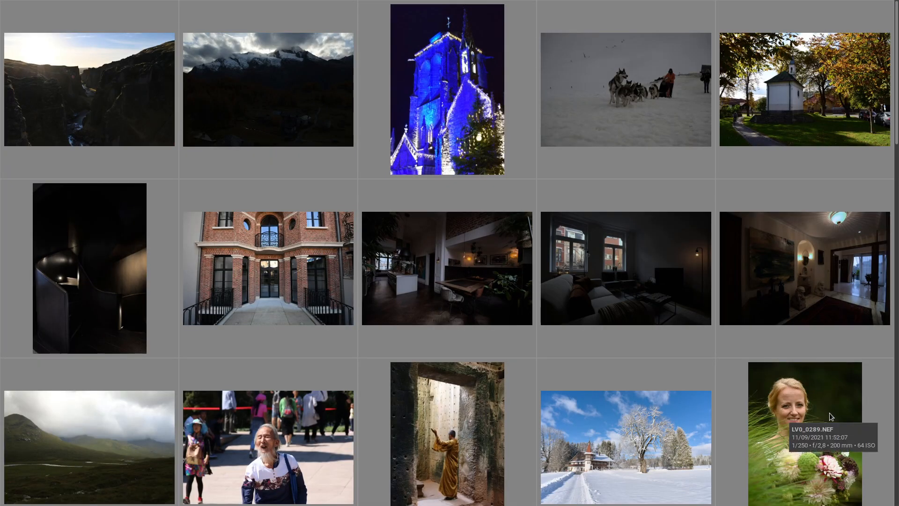
{"action": "key", "text": "Tab"}
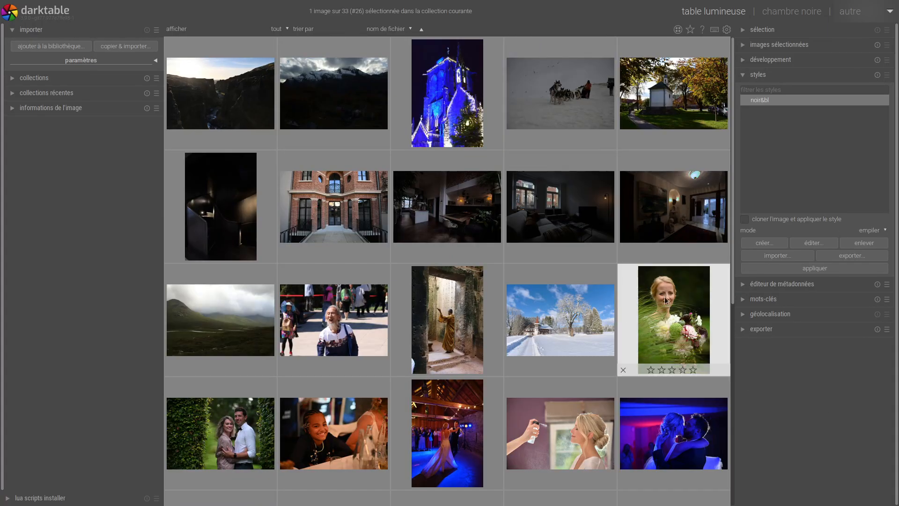
Open the snowy landscape photo with the large tree in the darkroom, and test hiding and restoring all panels there.
{"action": "double_click", "coordinate": [540, 328]}
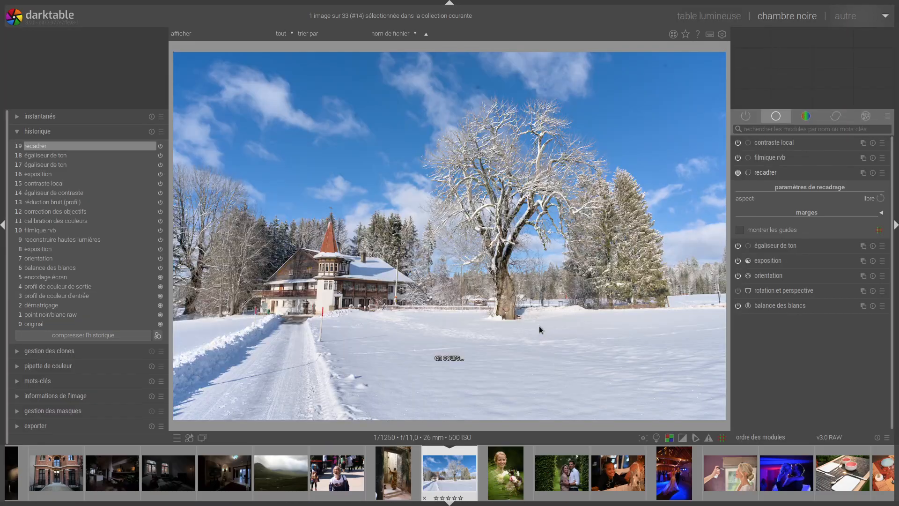
{"action": "key", "text": "Tab"}
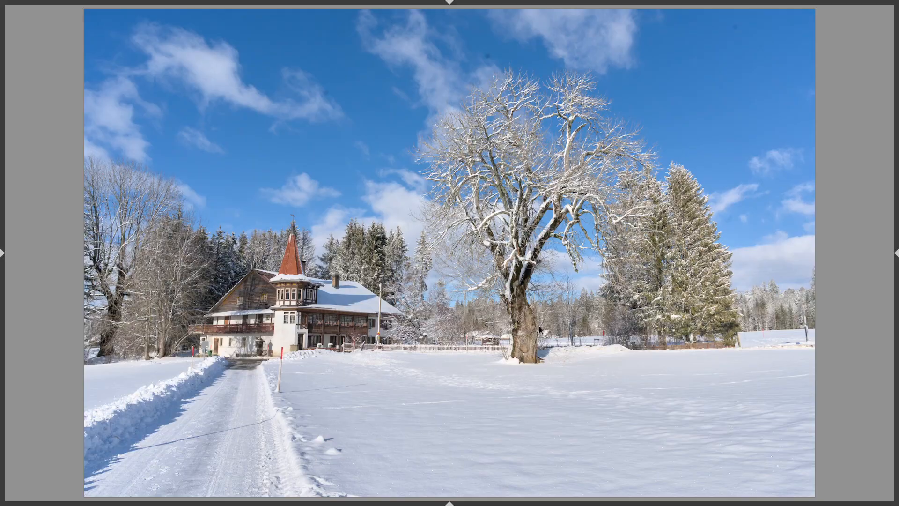
{"action": "key", "text": "Tab"}
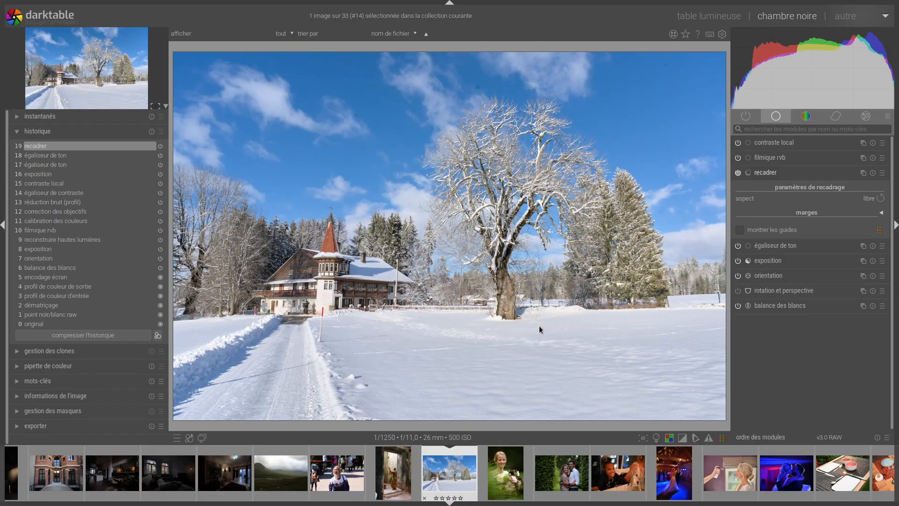